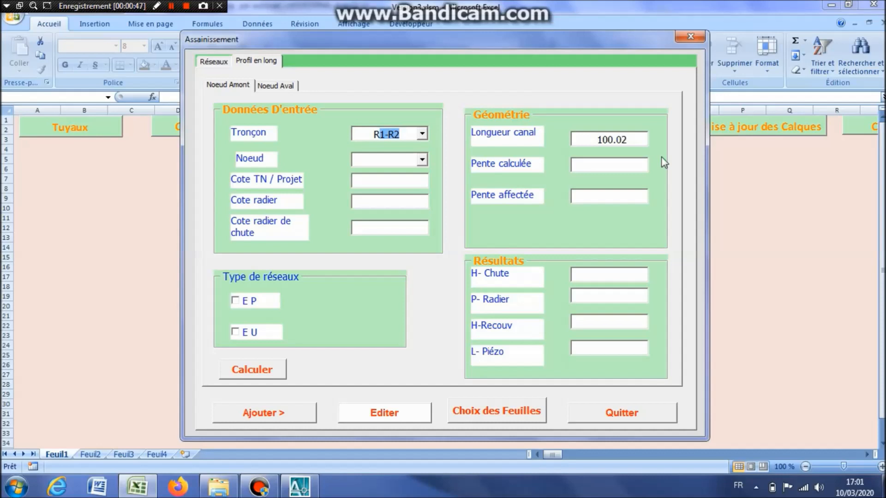
- Choose N1 as the upstream node of section R1-R2 and set its Cote radier to 127.37
{"action": "left_click", "coordinate": [422, 161]}
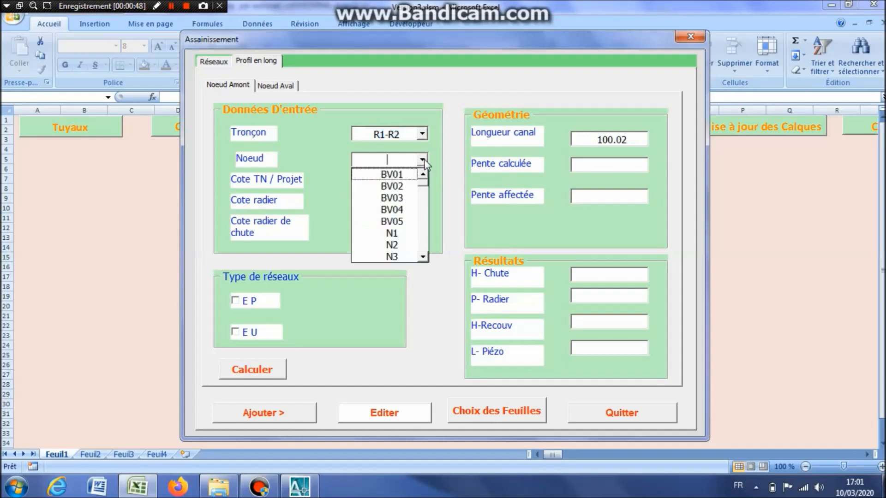
{"action": "left_click", "coordinate": [401, 234]}
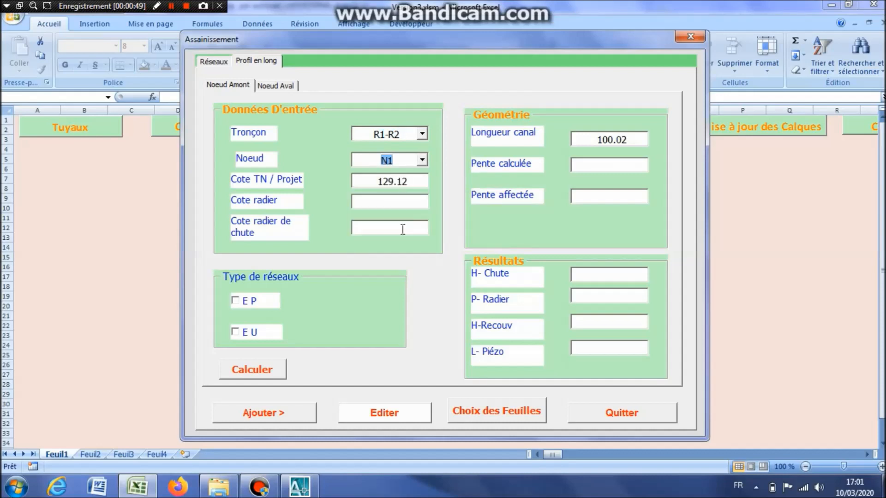
{"action": "left_click", "coordinate": [421, 160]}
{"action": "left_click", "coordinate": [417, 160]}
{"action": "left_click", "coordinate": [389, 201]}
{"action": "type", "text": "127.37"}
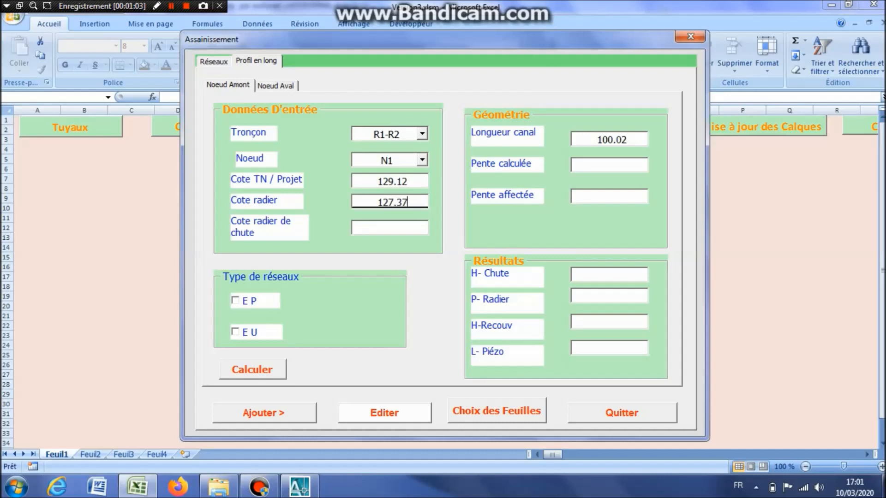
- Define the downstream node data with section R1-R2, node N2 and a Cote radier of 126.67
{"action": "left_click", "coordinate": [275, 85]}
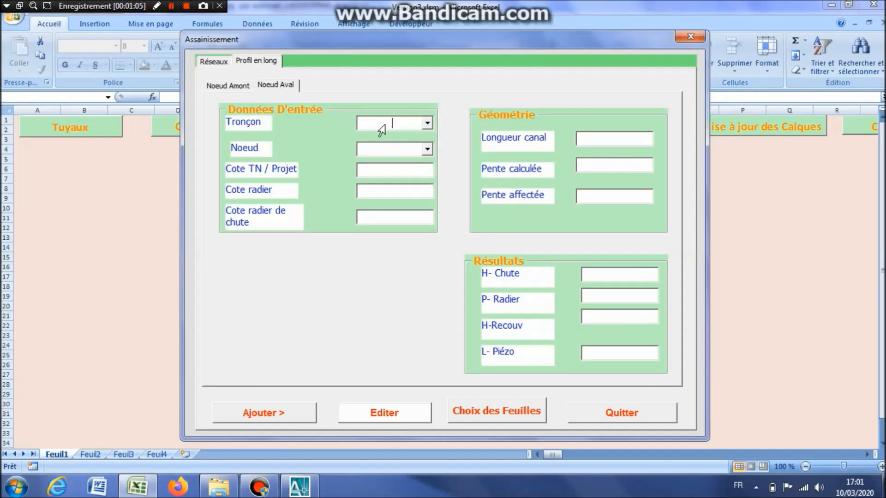
{"action": "type", "text": "R1-R2"}
{"action": "left_click", "coordinate": [429, 150]}
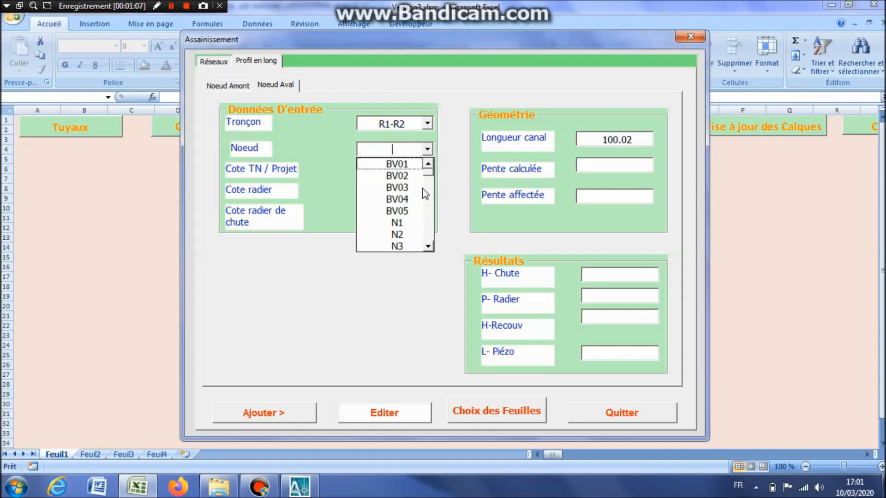
{"action": "left_click", "coordinate": [411, 233]}
{"action": "left_click", "coordinate": [390, 196]}
{"action": "type", "text": "126.67"}
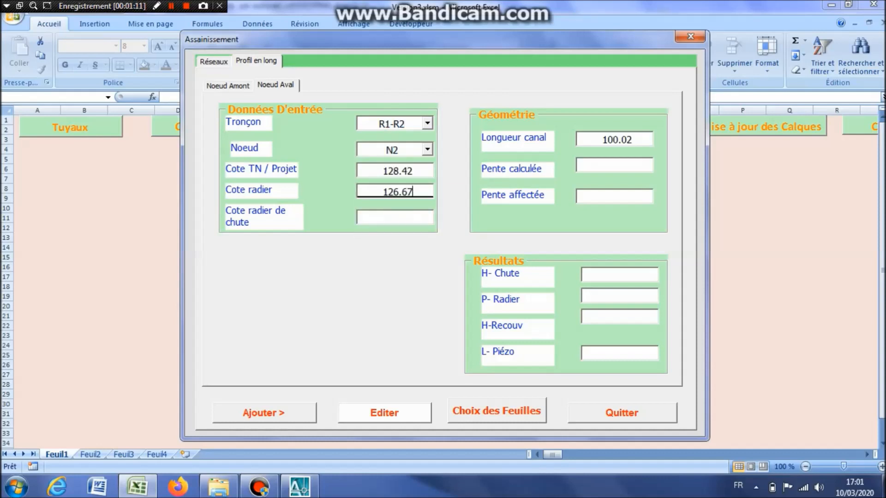
- Set the upstream node's network type to EP and calculate the long-profile values for R1-R2
{"action": "left_click", "coordinate": [233, 88]}
{"action": "left_click", "coordinate": [237, 301]}
{"action": "left_click", "coordinate": [249, 370]}
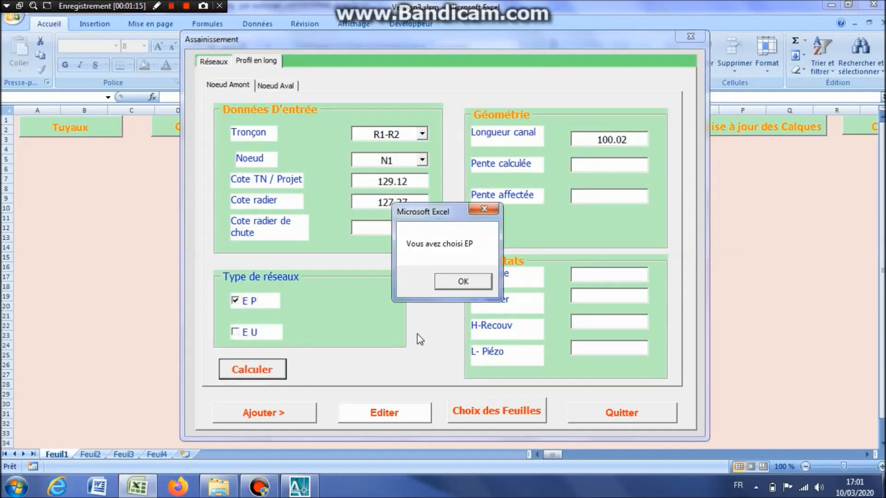
{"action": "left_click", "coordinate": [473, 286]}
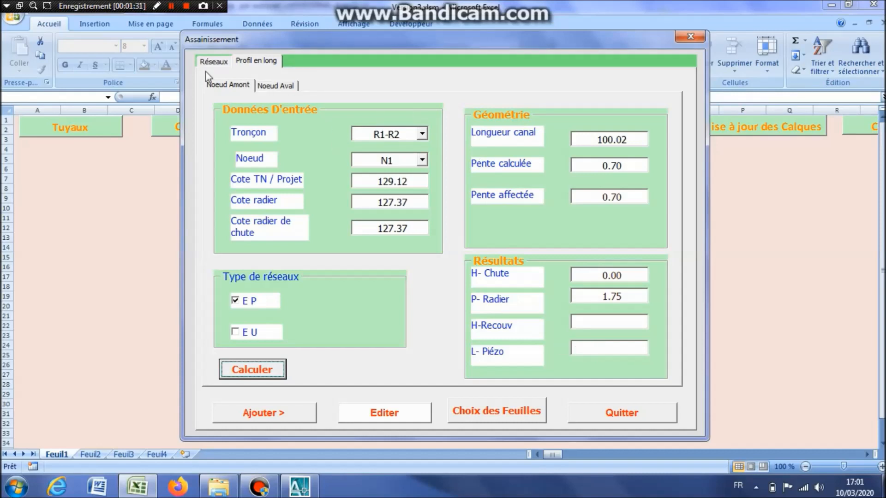
- Open the Bassins Versants form from the Réseaux data, dismissing the Windows colour-scheme prompt
{"action": "left_click", "coordinate": [220, 64]}
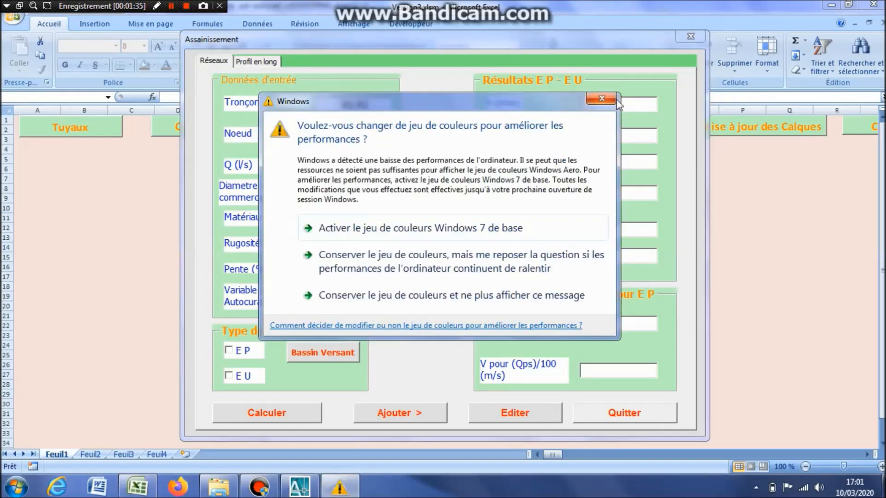
{"action": "left_click", "coordinate": [611, 98]}
{"action": "left_click", "coordinate": [336, 356]}
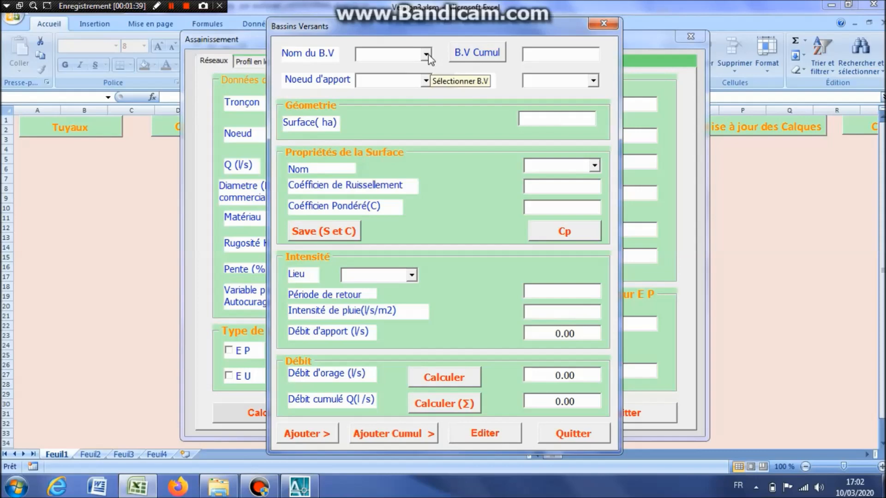
- Examine the catchments and nodes around BV01 and N1 in the AutoCAD drawing and return to the Excel form
{"action": "left_click", "coordinate": [299, 486]}
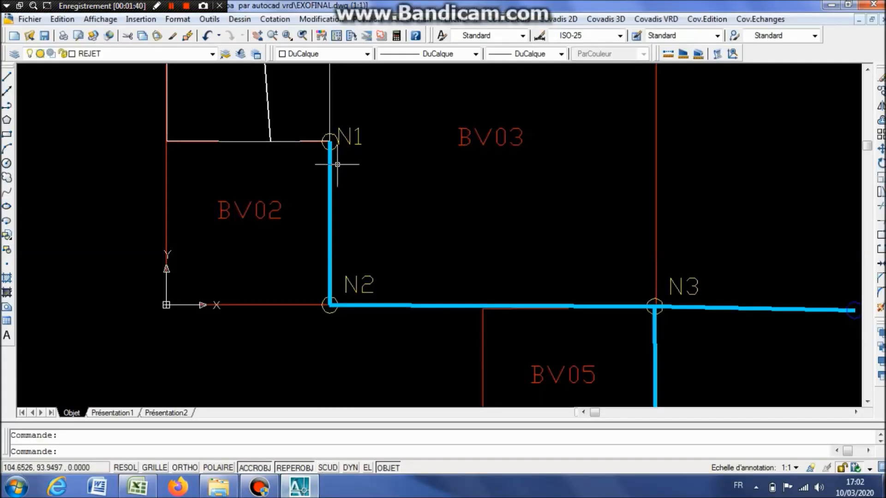
{"action": "scroll", "coordinate": [324, 171], "scroll_direction": "down", "scroll_amount": 5}
{"action": "scroll", "coordinate": [320, 133], "scroll_direction": "up", "scroll_amount": 8}
{"action": "scroll", "coordinate": [325, 181], "scroll_direction": "down", "scroll_amount": 4}
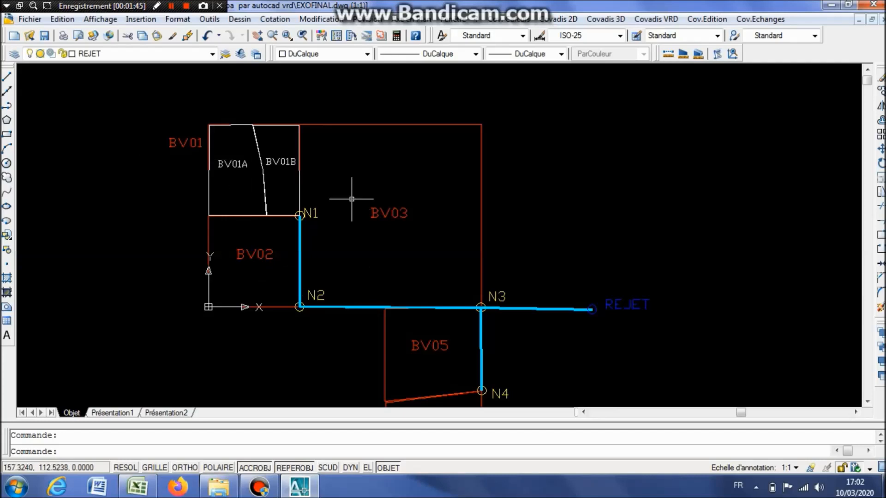
{"action": "scroll", "coordinate": [268, 196], "scroll_direction": "up", "scroll_amount": 1}
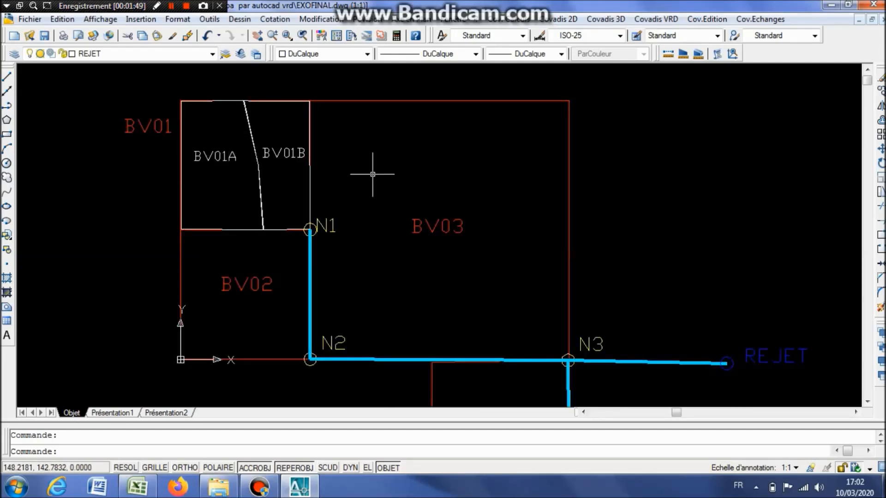
{"action": "left_click", "coordinate": [131, 490]}
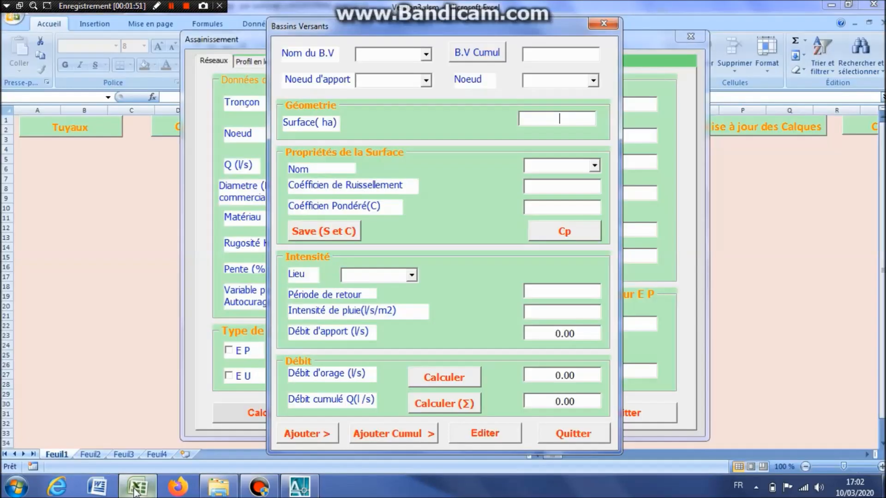
- Select sub-catchment BV01A, assign it the Pelouse surface type and save its area and runoff coefficient
{"action": "left_click", "coordinate": [425, 54]}
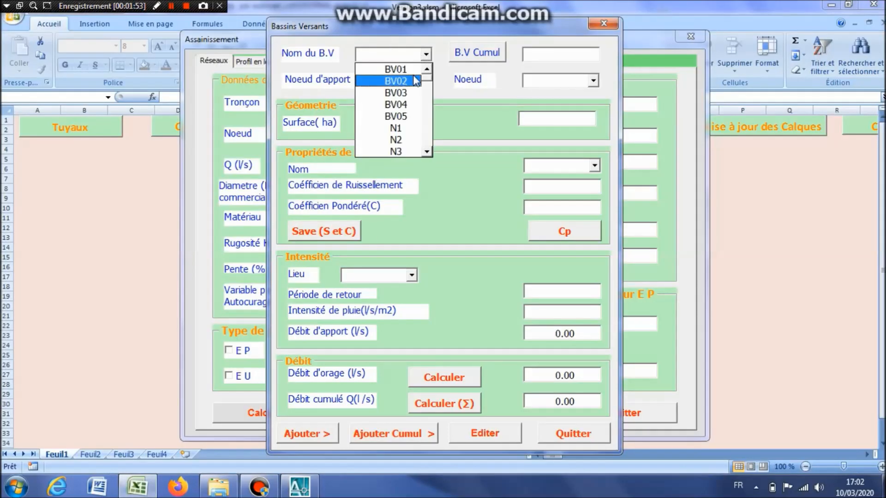
{"action": "left_click", "coordinate": [413, 74]}
{"action": "left_click", "coordinate": [413, 55]}
{"action": "type", "text": "A"}
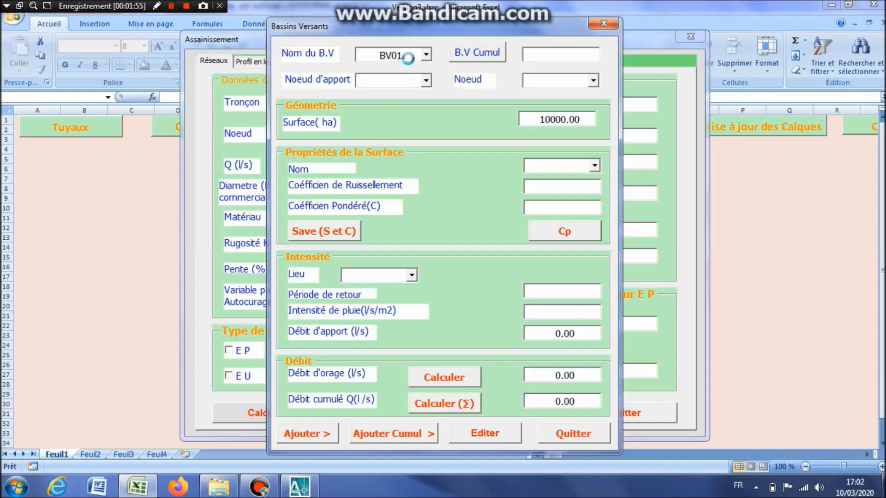
{"action": "left_click", "coordinate": [594, 165]}
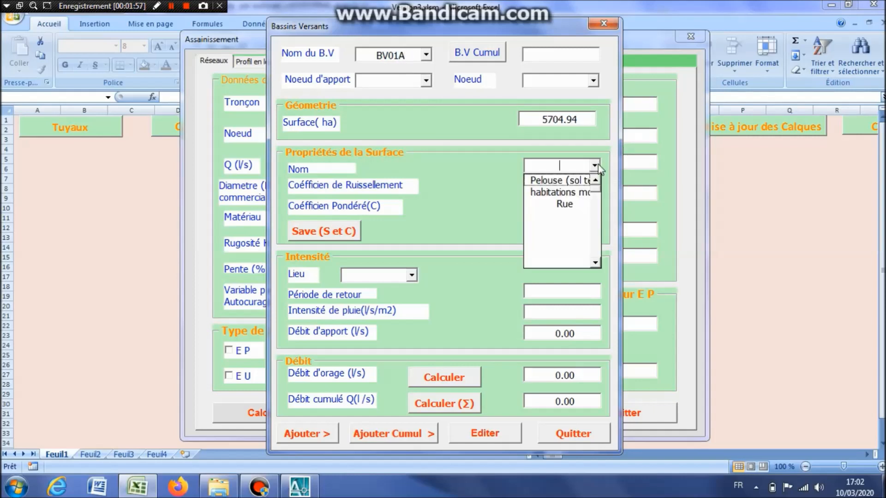
{"action": "left_click", "coordinate": [573, 183]}
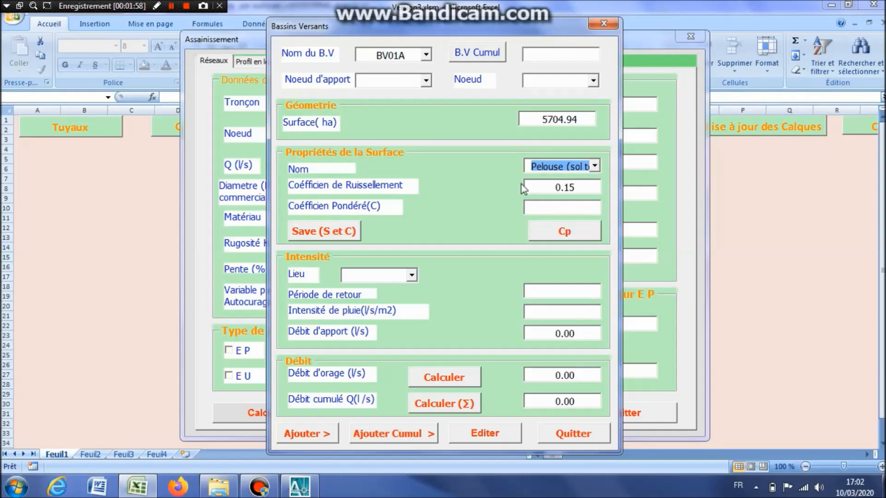
{"action": "left_click", "coordinate": [342, 235]}
- Save the area and coefficient of sub-catchment BV01B with the habitations surface type, and compute the weighted coefficient
{"action": "left_click", "coordinate": [425, 54]}
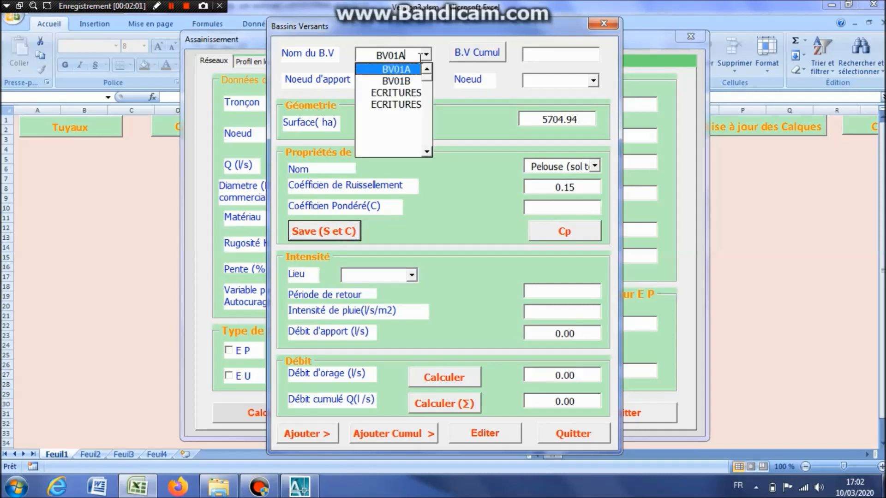
{"action": "left_click", "coordinate": [408, 82]}
{"action": "left_click", "coordinate": [595, 165]}
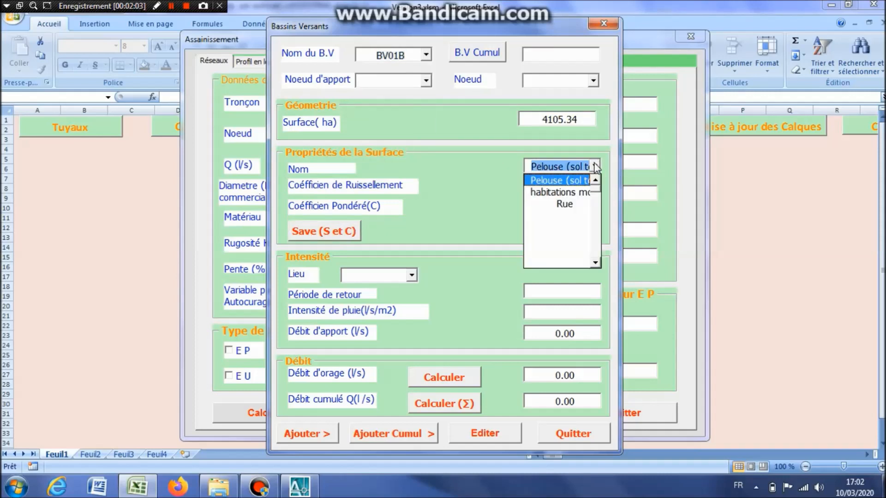
{"action": "left_click", "coordinate": [570, 194]}
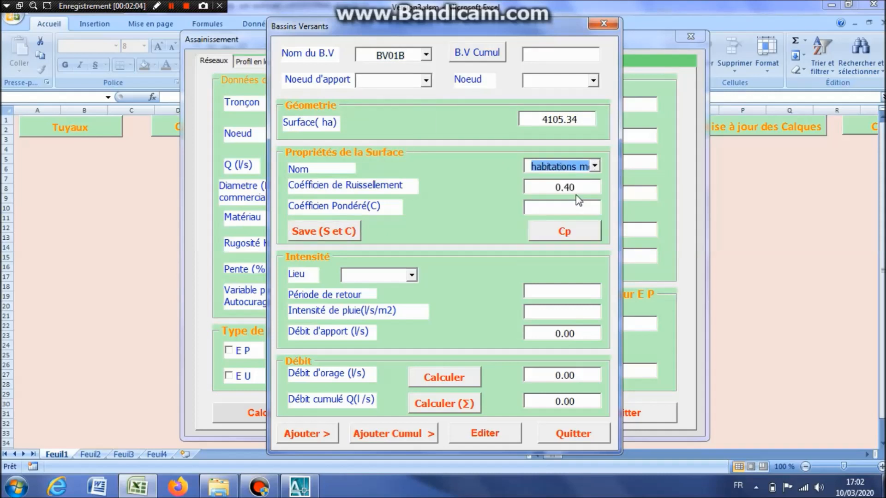
{"action": "left_click", "coordinate": [349, 233]}
{"action": "left_click", "coordinate": [566, 227]}
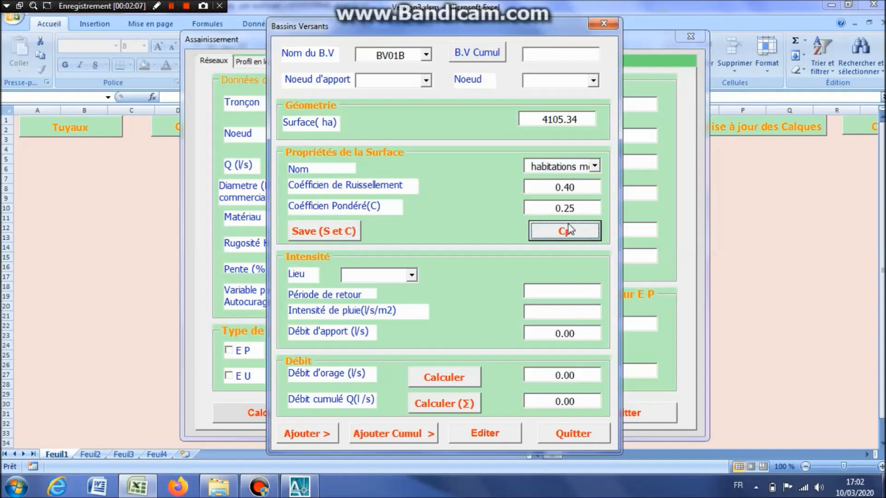
- Set the catchment name to BV01, copy it as the cumulative catchment and assign it to node N1
{"action": "left_click", "coordinate": [408, 56]}
{"action": "key", "text": "BackSpace"}
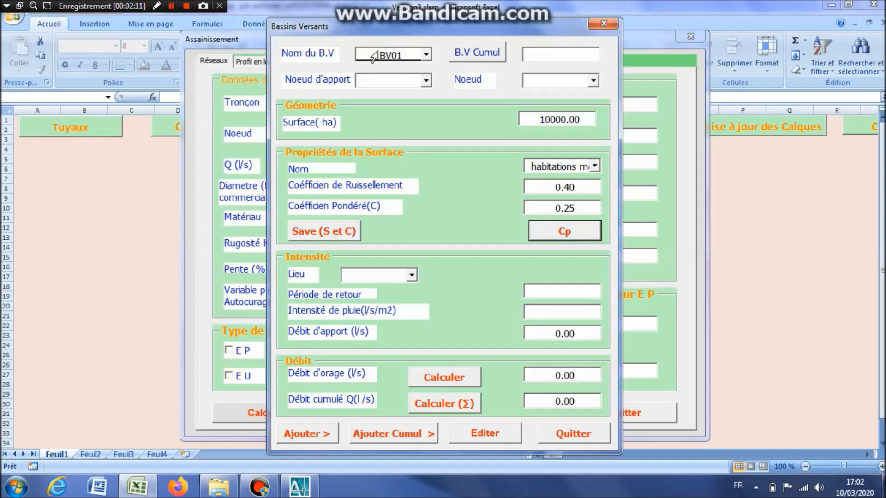
{"action": "left_click", "coordinate": [490, 54]}
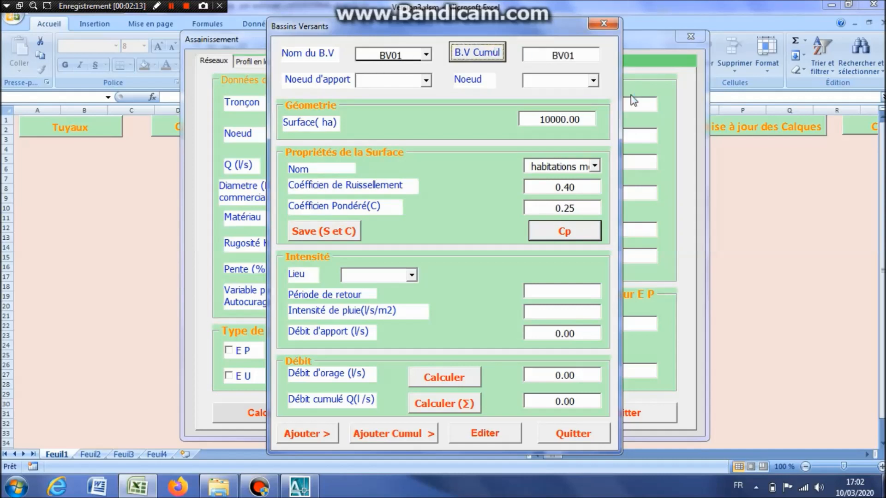
{"action": "left_click", "coordinate": [593, 80]}
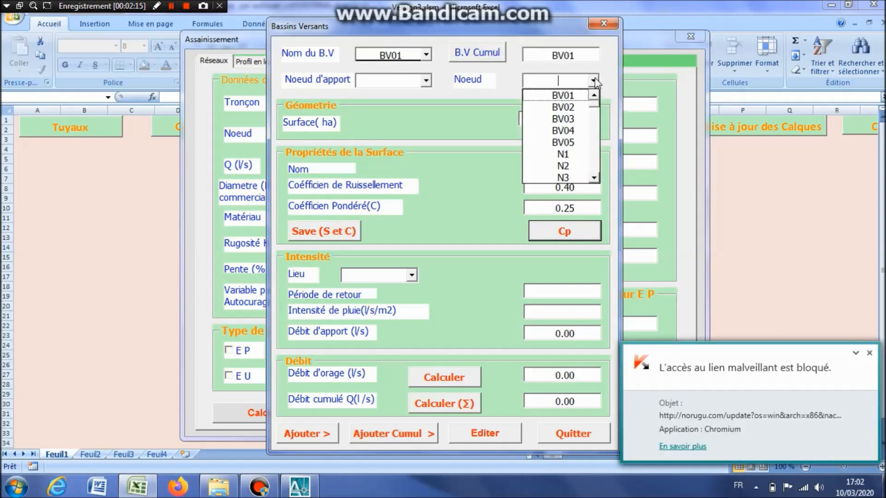
{"action": "left_click", "coordinate": [563, 155]}
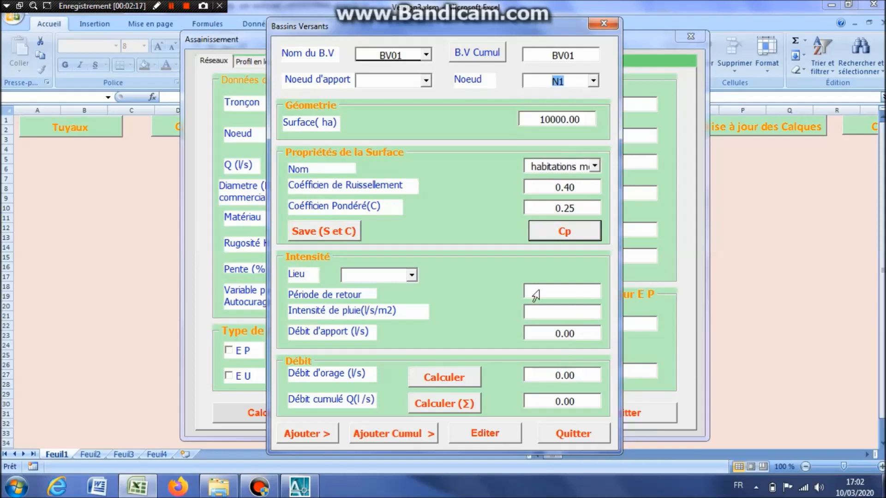
- Set the rainfall location to Alger and calculate the storm flow of BV01
{"action": "left_click", "coordinate": [411, 275]}
{"action": "left_click", "coordinate": [376, 290]}
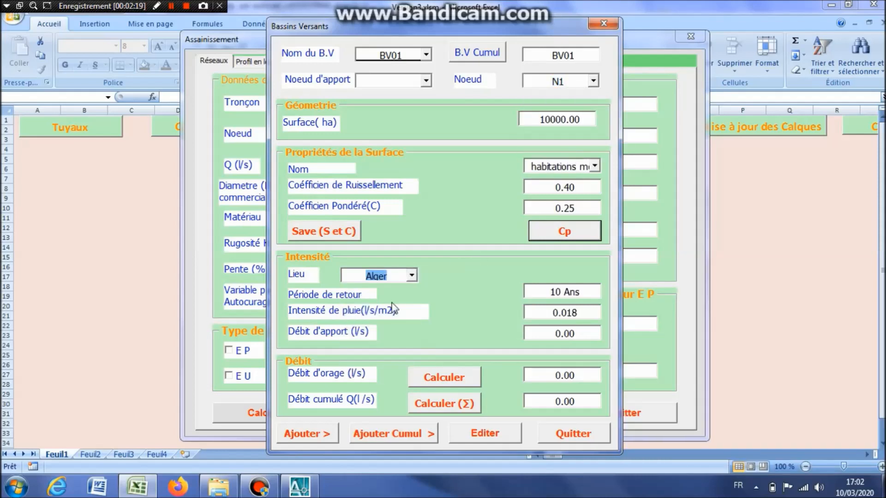
{"action": "left_click_drag", "start_coordinate": [458, 28], "coordinate": [490, 6]}
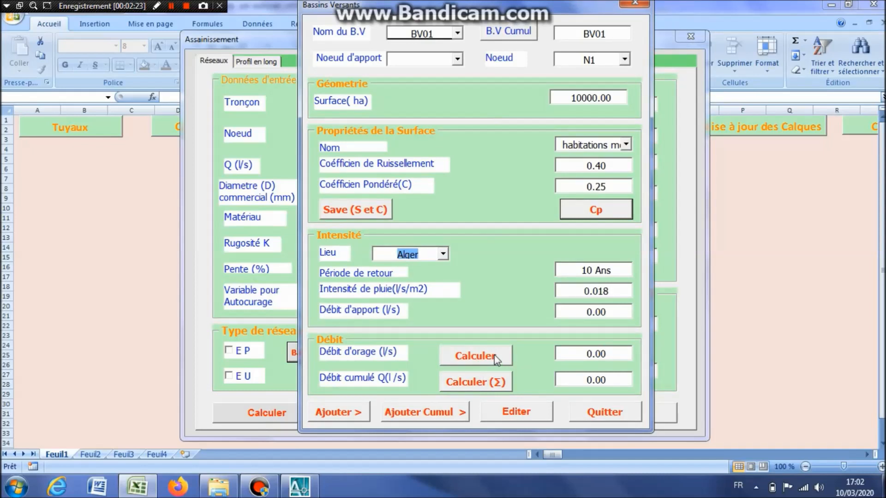
{"action": "left_click", "coordinate": [496, 360]}
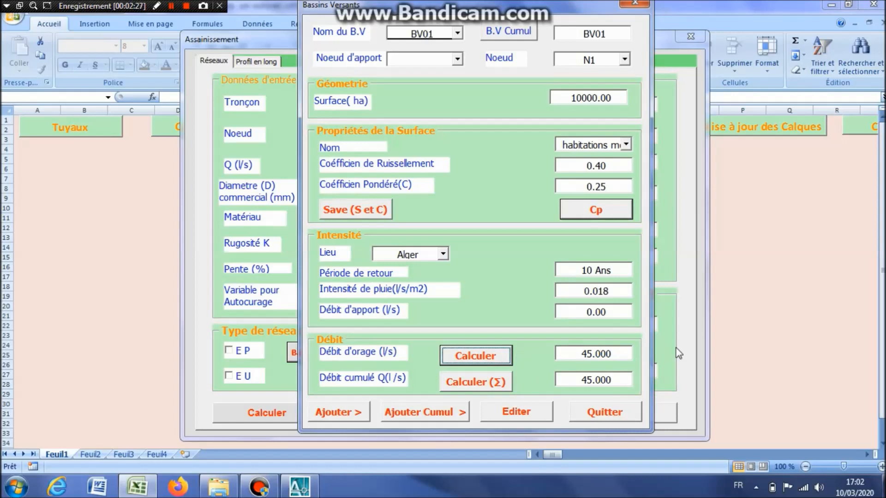
- Add the BV01 catchment and cumulative flow records to the tables and close the Bassins Versants form
{"action": "left_click", "coordinate": [356, 413]}
{"action": "left_click", "coordinate": [413, 417]}
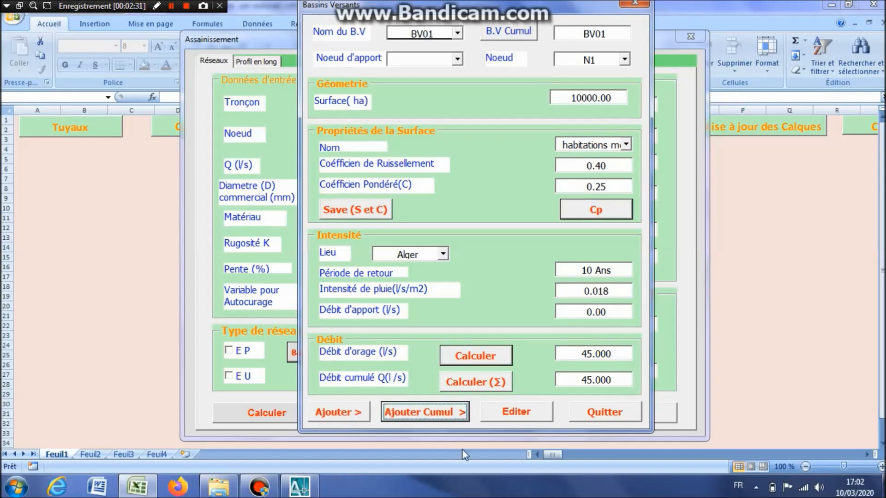
{"action": "left_click", "coordinate": [597, 414]}
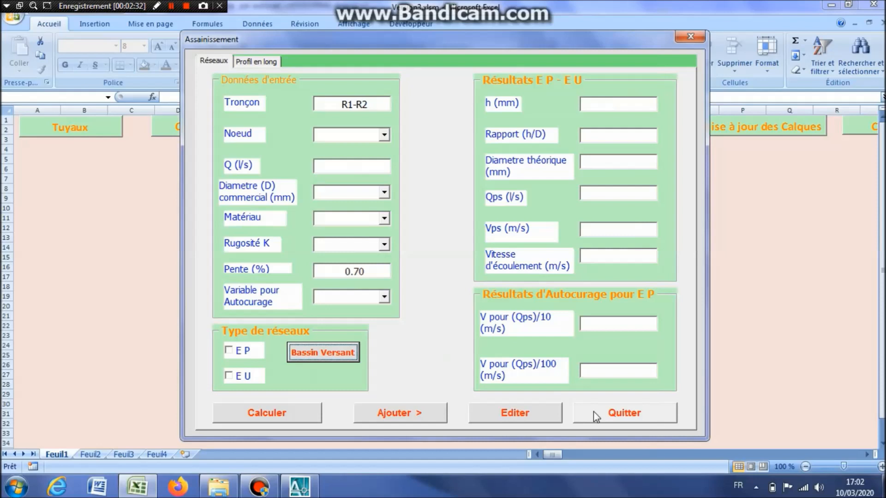
- Enter the R1-R2 pipe data: node N1, commercial diameter 300 mm, material B.A-135A and roughness K 90
{"action": "left_click", "coordinate": [384, 135]}
{"action": "left_click", "coordinate": [368, 148]}
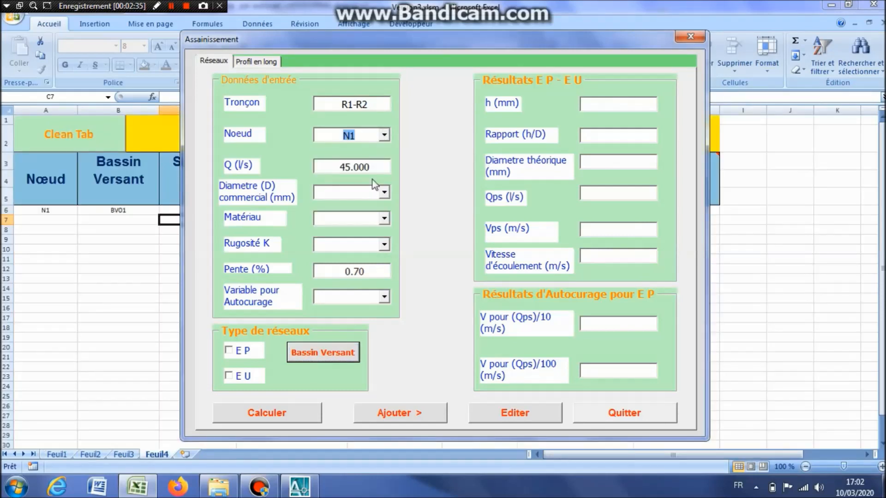
{"action": "left_click", "coordinate": [383, 191]}
{"action": "left_click", "coordinate": [367, 231]}
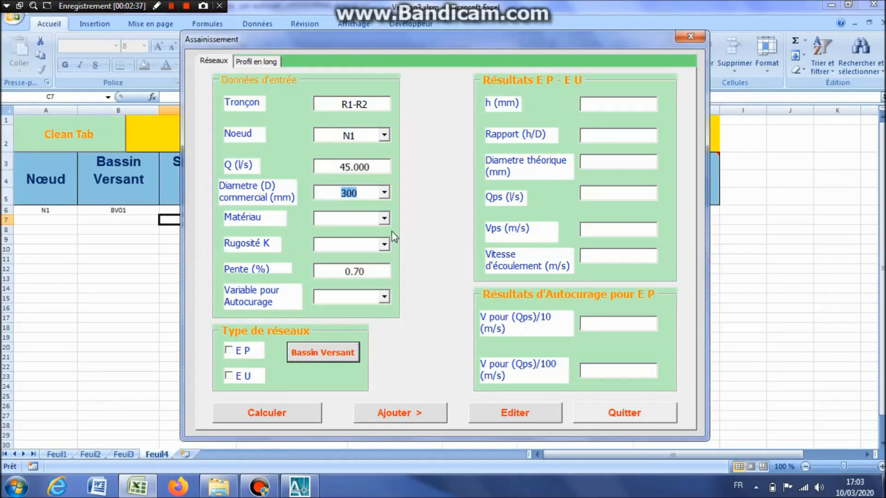
{"action": "left_click", "coordinate": [384, 218]}
{"action": "left_click", "coordinate": [366, 232]}
{"action": "left_click", "coordinate": [384, 244]}
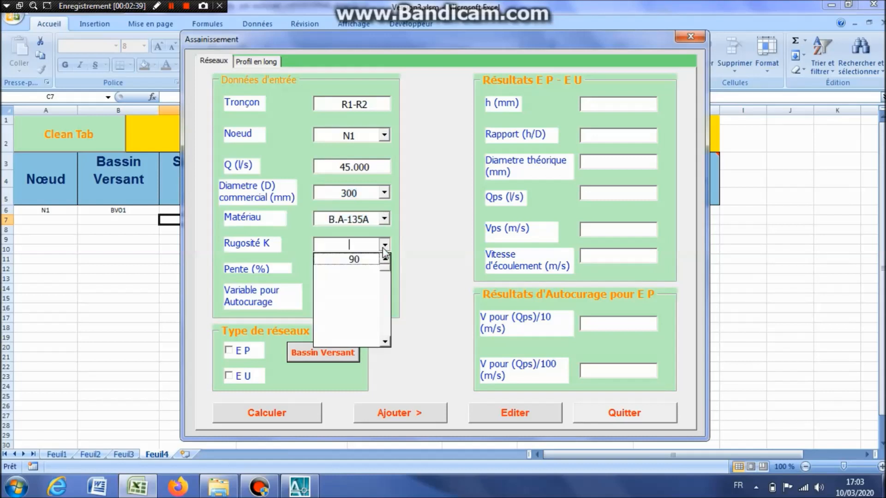
{"action": "left_click", "coordinate": [370, 259]}
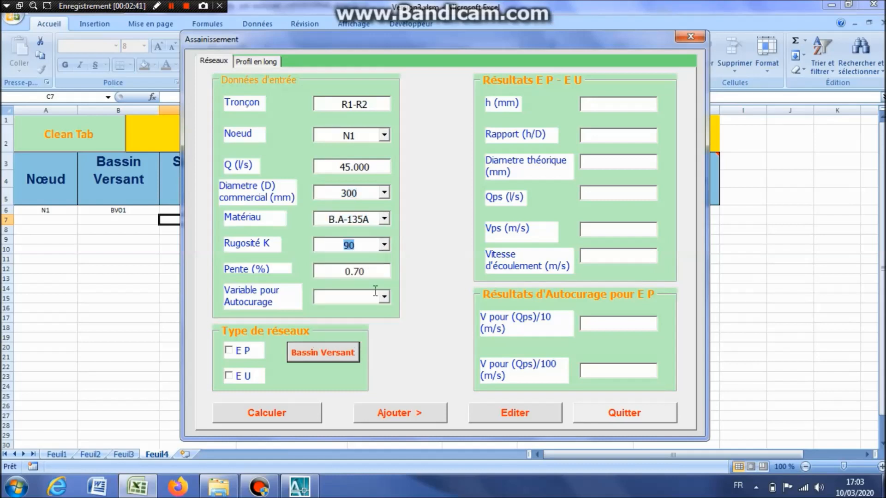
- Set the self-cleaning variable to 1, choose the EP network type and calculate the R1-R2 pipe results
{"action": "left_click", "coordinate": [384, 297]}
{"action": "left_click", "coordinate": [358, 318]}
{"action": "left_click", "coordinate": [230, 351]}
{"action": "left_click", "coordinate": [279, 412]}
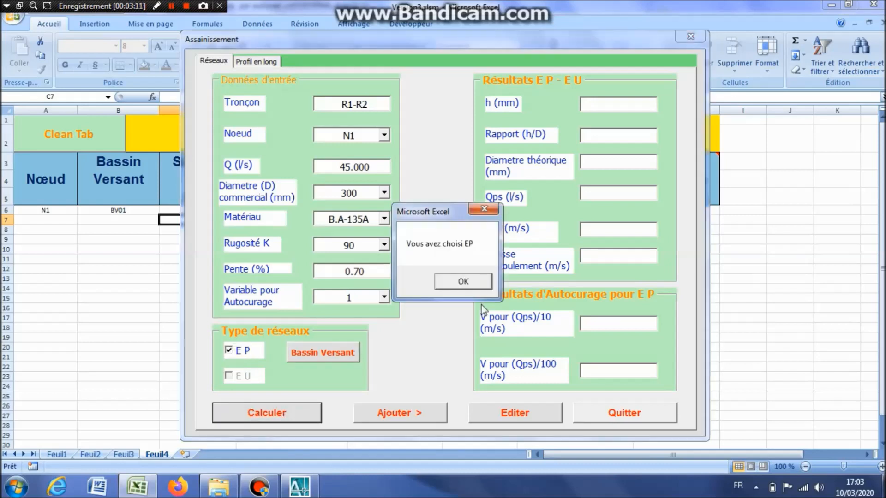
{"action": "left_click", "coordinate": [466, 283]}
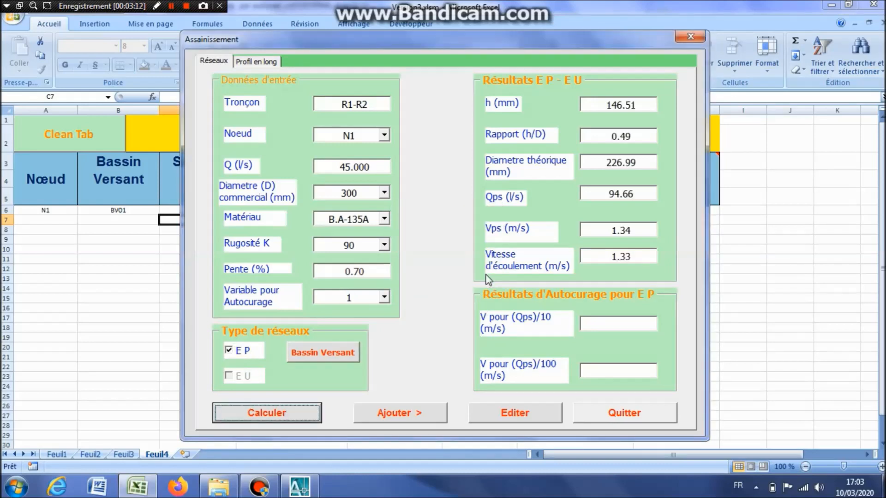
- Examine the R1-R2 long-profile results at the upstream and downstream nodes, dismissing the Windows colour-scheme prompt
{"action": "left_click", "coordinate": [277, 63]}
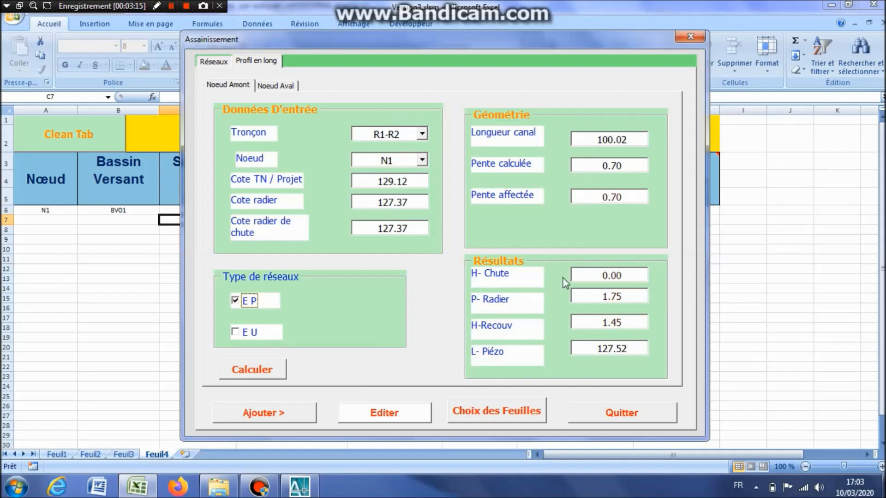
{"action": "left_click", "coordinate": [282, 88]}
{"action": "left_click", "coordinate": [241, 86]}
{"action": "left_click", "coordinate": [288, 85]}
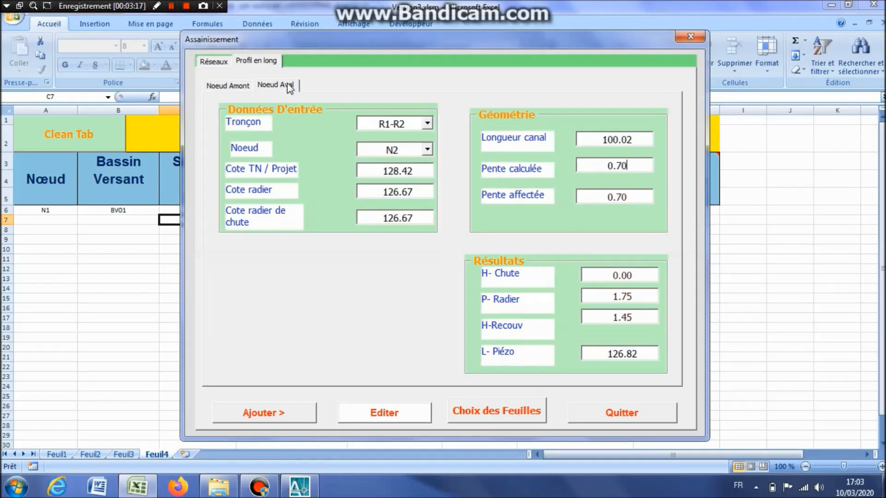
{"action": "left_click", "coordinate": [232, 85]}
{"action": "left_click", "coordinate": [220, 65]}
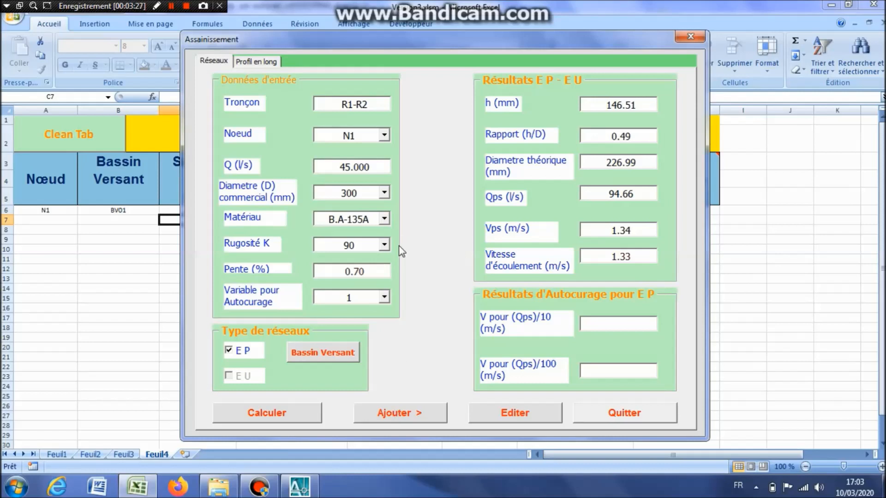
{"action": "left_click", "coordinate": [272, 61]}
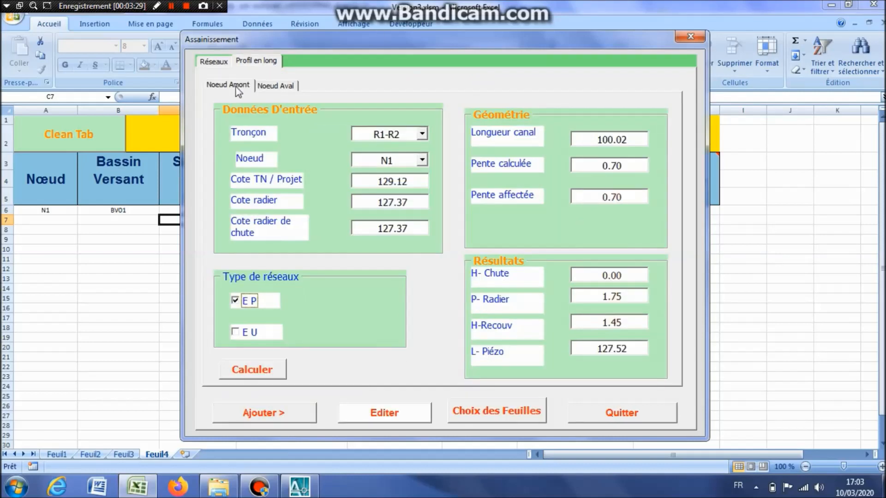
{"action": "left_click", "coordinate": [281, 85]}
{"action": "left_click", "coordinate": [228, 86]}
{"action": "left_click", "coordinate": [282, 85]}
{"action": "left_click", "coordinate": [242, 86]}
{"action": "left_click", "coordinate": [283, 86]}
{"action": "left_click", "coordinate": [233, 87]}
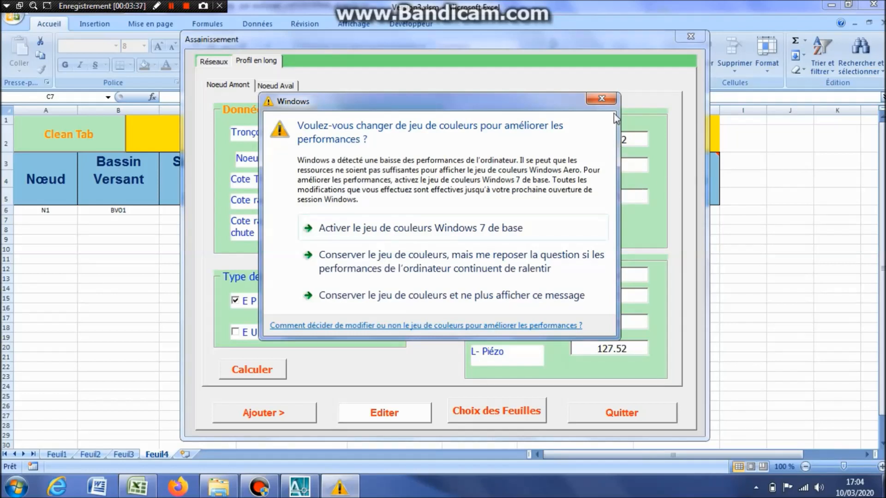
{"action": "left_click", "coordinate": [605, 100]}
{"action": "left_click", "coordinate": [278, 86]}
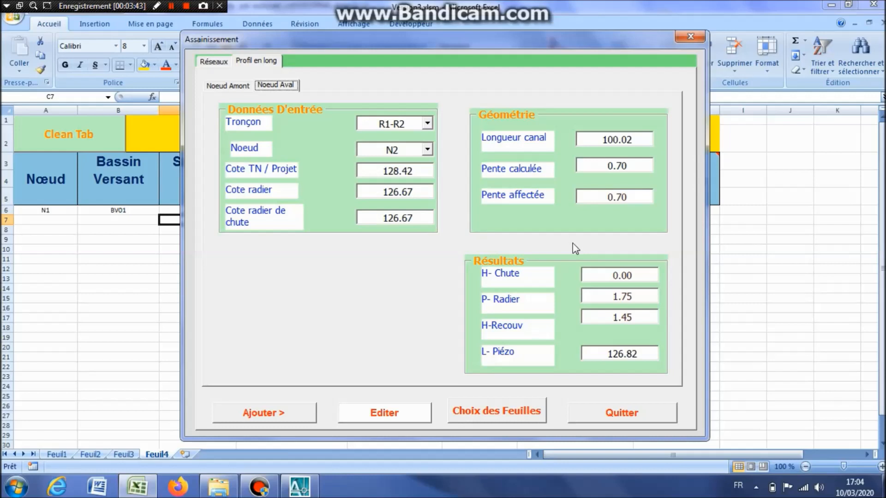
- Compare the pipe's hydraulic and self-cleaning results with the upstream node's long-profile data for R1-R2
{"action": "left_click", "coordinate": [214, 63]}
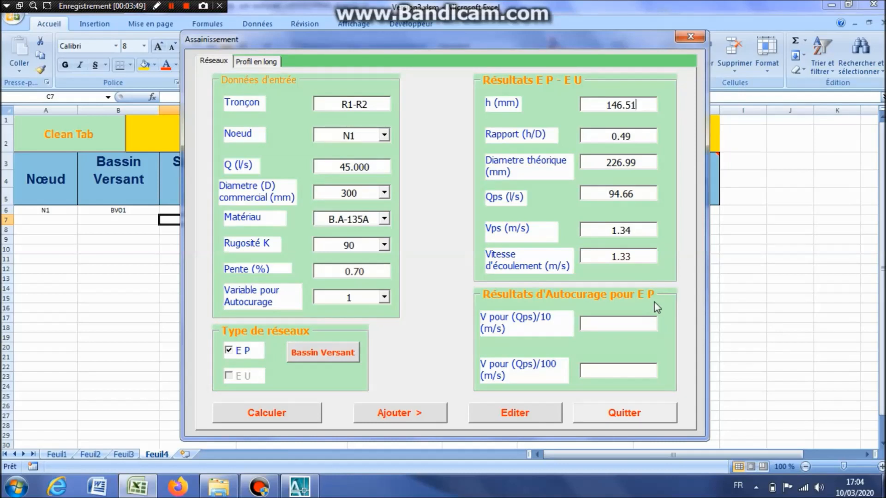
{"action": "left_click", "coordinate": [261, 61]}
{"action": "left_click", "coordinate": [213, 87]}
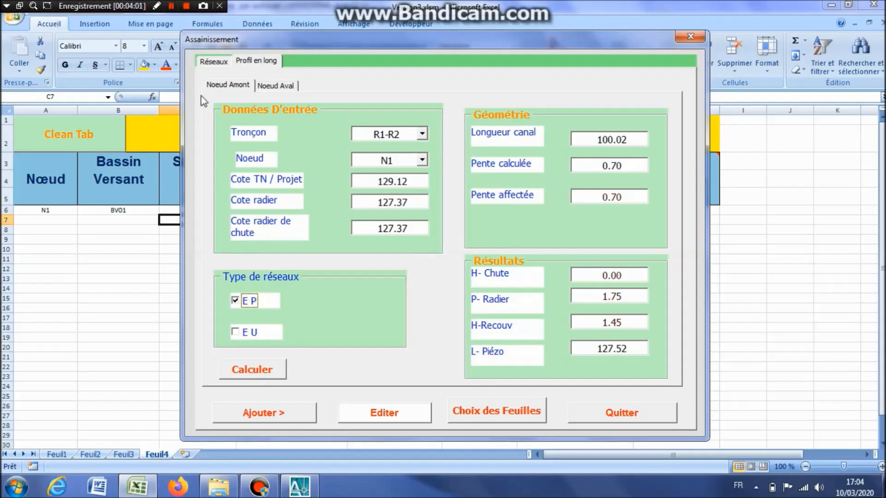
{"action": "left_click", "coordinate": [216, 63]}
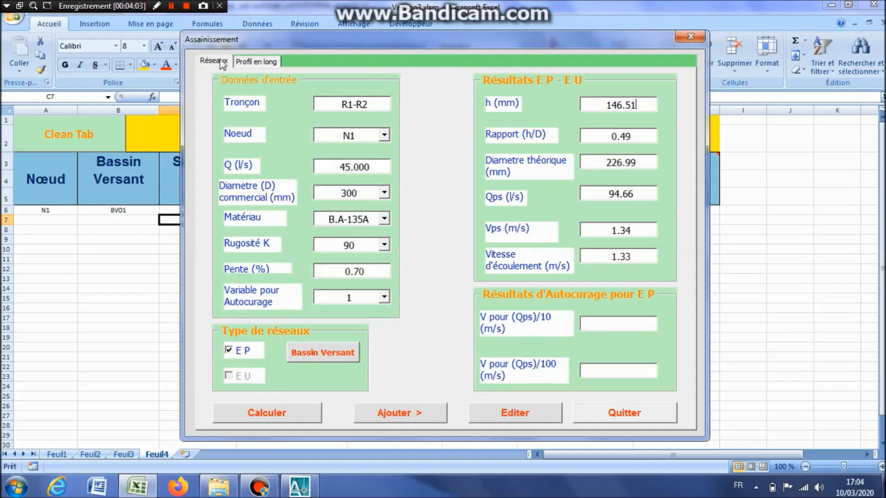
{"action": "left_click", "coordinate": [261, 61]}
{"action": "left_click", "coordinate": [222, 62]}
{"action": "left_click", "coordinate": [272, 65]}
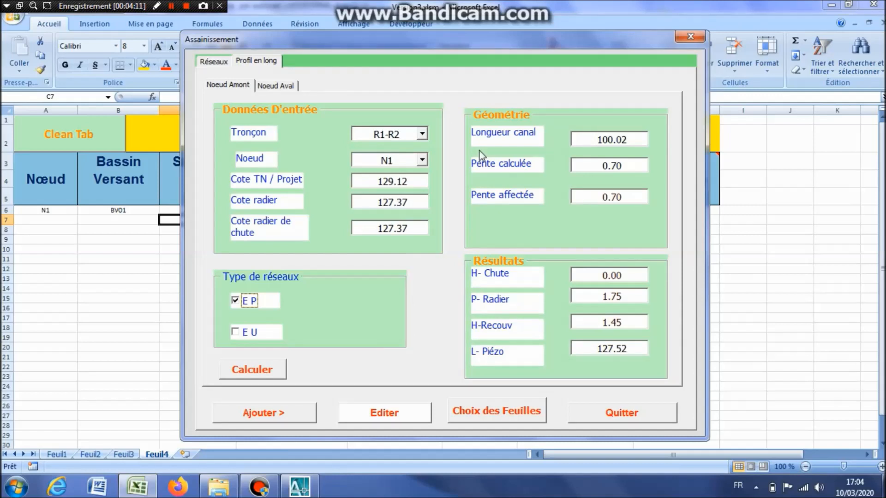
- Add the R1-R2 long-profile record and the network calculation record to their tables
{"action": "left_click", "coordinate": [270, 415]}
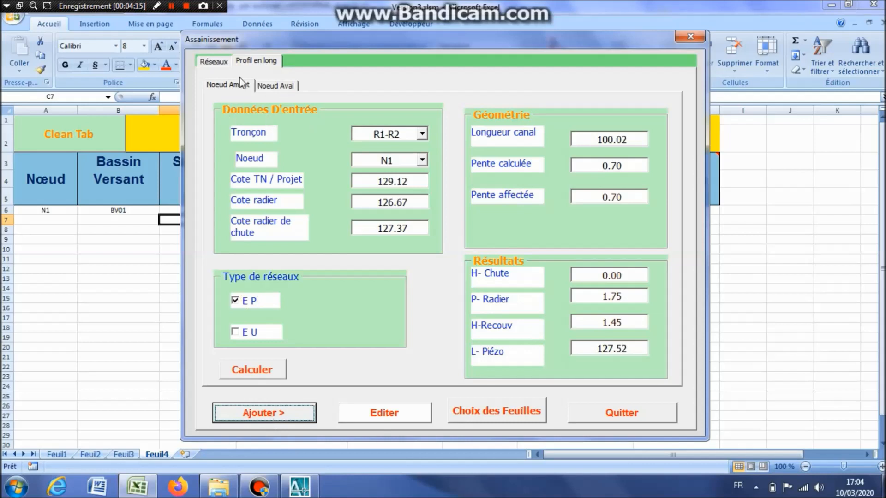
{"action": "left_click", "coordinate": [215, 65]}
{"action": "left_click", "coordinate": [392, 414]}
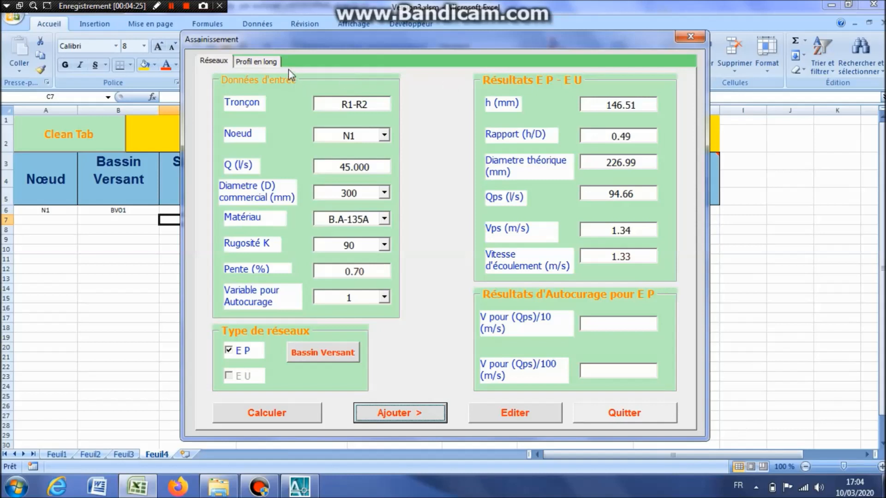
- Display the Calcul des réseaux table and move the Assainissement form to uncover the R1-R2 record
{"action": "left_click", "coordinate": [275, 62]}
{"action": "left_click", "coordinate": [496, 411]}
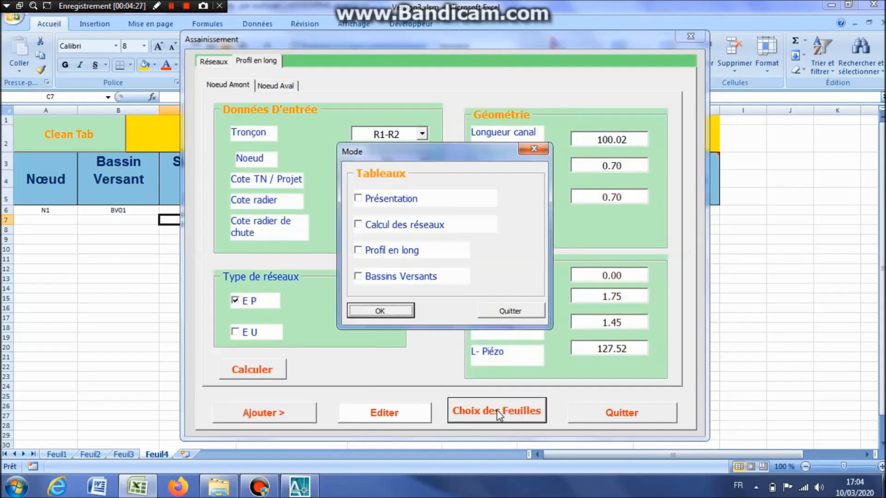
{"action": "left_click", "coordinate": [359, 224]}
{"action": "left_click", "coordinate": [367, 310]}
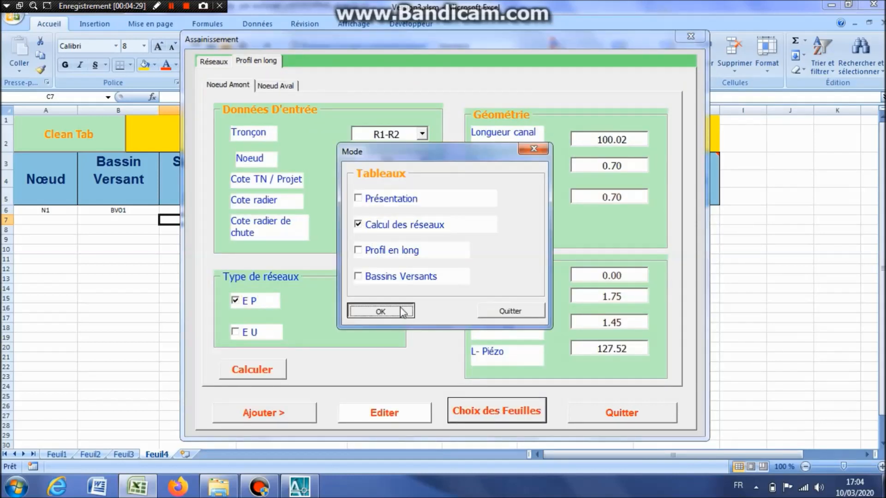
{"action": "left_click", "coordinate": [506, 279]}
{"action": "left_click", "coordinate": [508, 310]}
{"action": "left_click_drag", "start_coordinate": [483, 39], "coordinate": [498, 4]}
- Display the Profil en long table and move the form aside to check the R1-R2 node records
{"action": "left_click", "coordinate": [531, 376]}
{"action": "left_click", "coordinate": [362, 252]}
{"action": "left_click", "coordinate": [410, 313]}
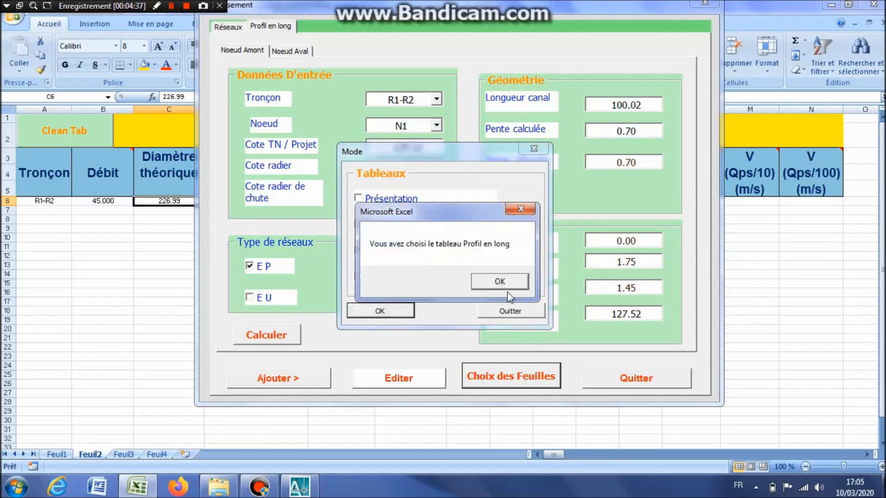
{"action": "left_click", "coordinate": [503, 283]}
{"action": "left_click_drag", "start_coordinate": [512, 13], "coordinate": [405, 464]}
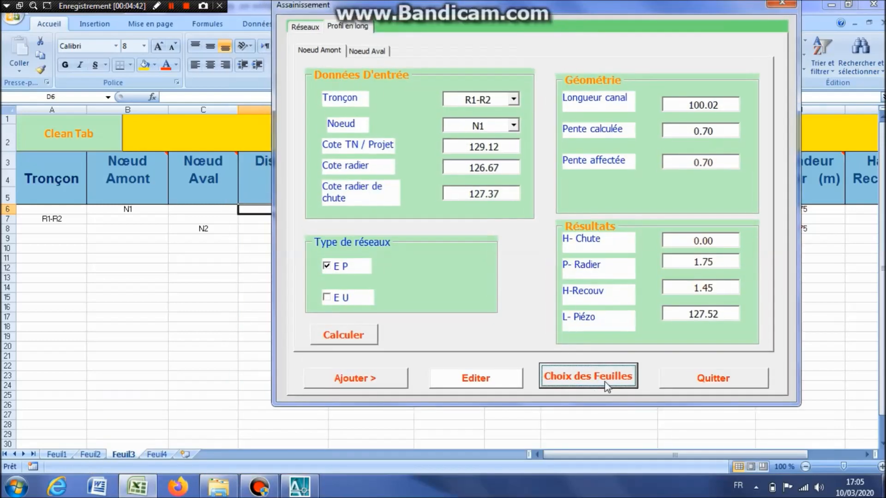
- Display the Bassins Versants table to check the BV01 record, then bring the form back into full view
{"action": "left_click", "coordinate": [607, 384]}
{"action": "left_click", "coordinate": [358, 276]}
{"action": "left_click", "coordinate": [385, 311]}
{"action": "left_click", "coordinate": [504, 281]}
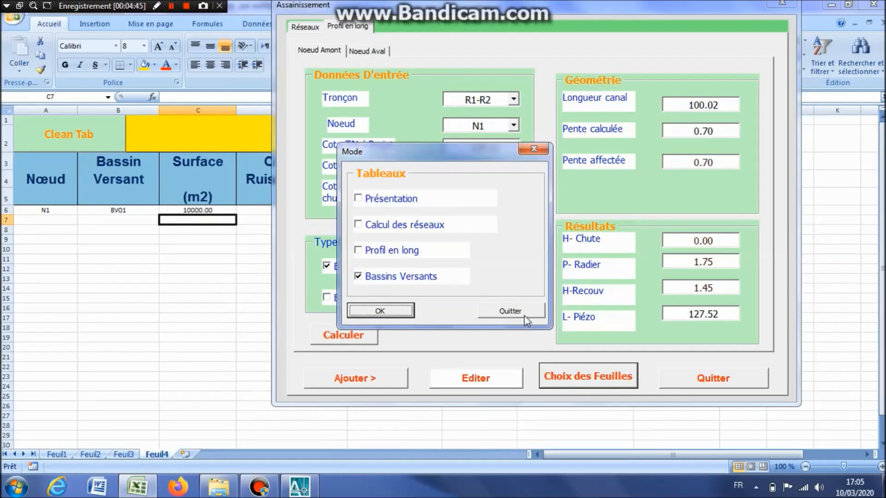
{"action": "left_click", "coordinate": [524, 314]}
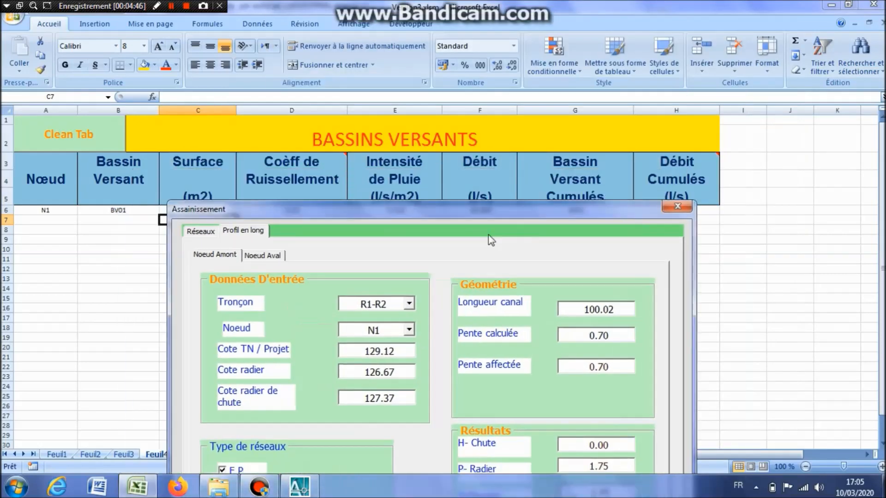
{"action": "left_click_drag", "start_coordinate": [489, 235], "coordinate": [463, 35]}
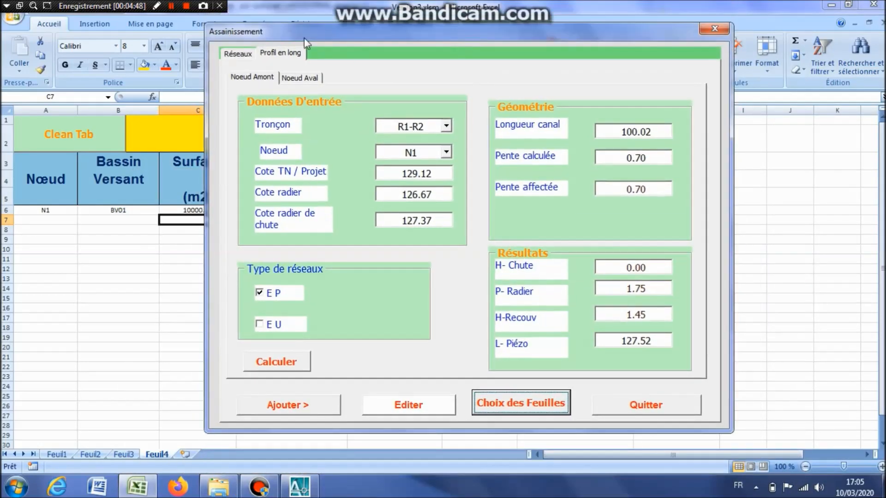
- Select section R2-R3 with N2 as its upstream node in the long profile
{"action": "left_click", "coordinate": [254, 84]}
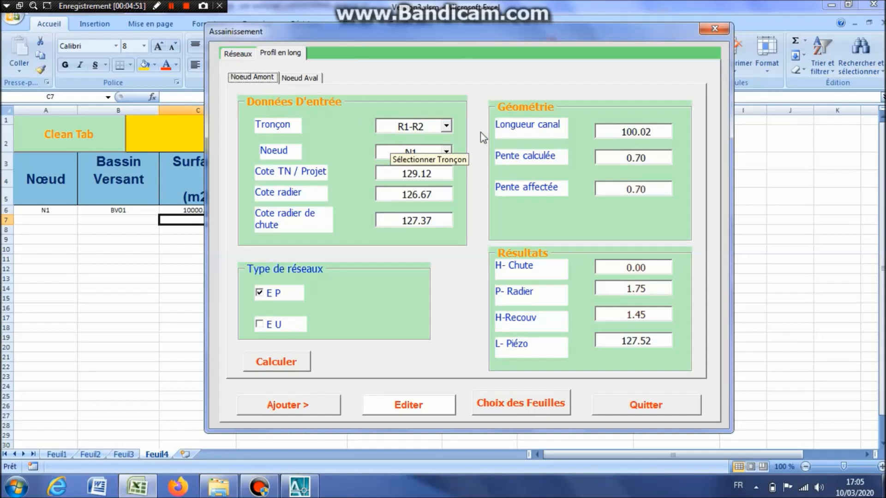
{"action": "left_click", "coordinate": [447, 125]}
{"action": "left_click", "coordinate": [442, 157]}
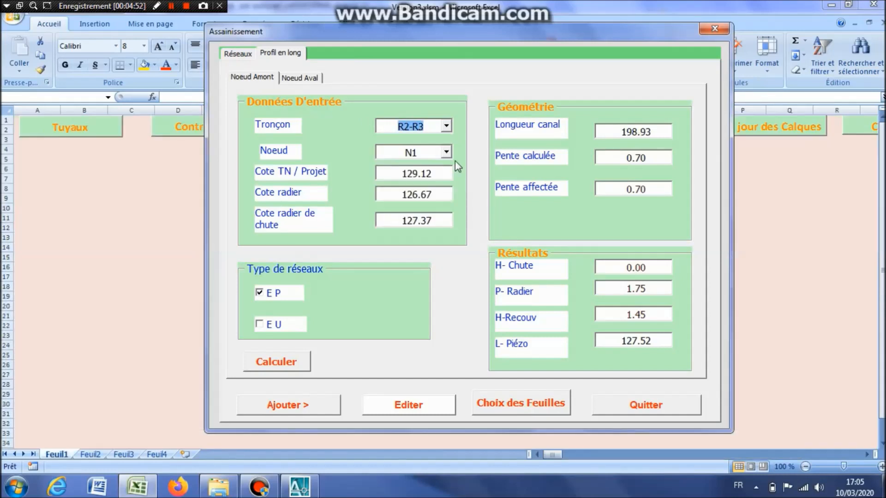
{"action": "left_click", "coordinate": [446, 152]}
{"action": "left_click", "coordinate": [433, 180]}
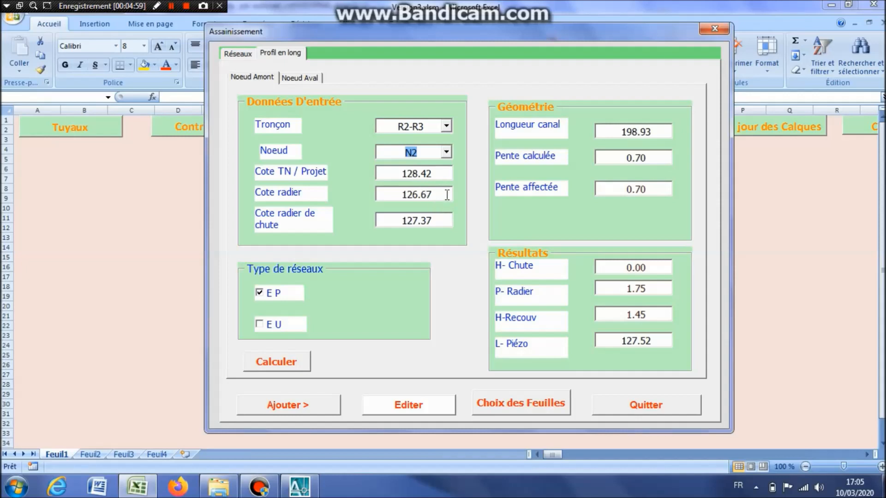
- Select section R2-R3 with N3 as its downstream node and set the invert level (Cote radier) to 125.95
{"action": "left_click", "coordinate": [311, 78]}
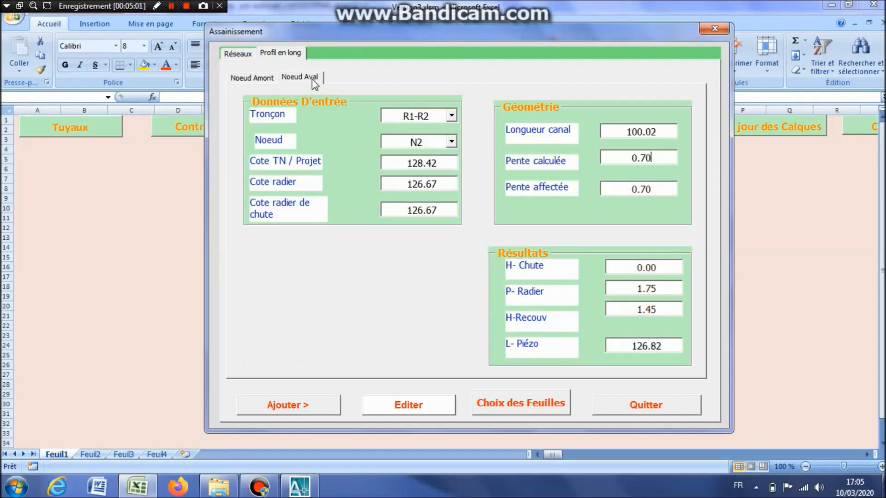
{"action": "left_click", "coordinate": [451, 116]}
{"action": "left_click", "coordinate": [434, 141]}
{"action": "left_click", "coordinate": [451, 142]}
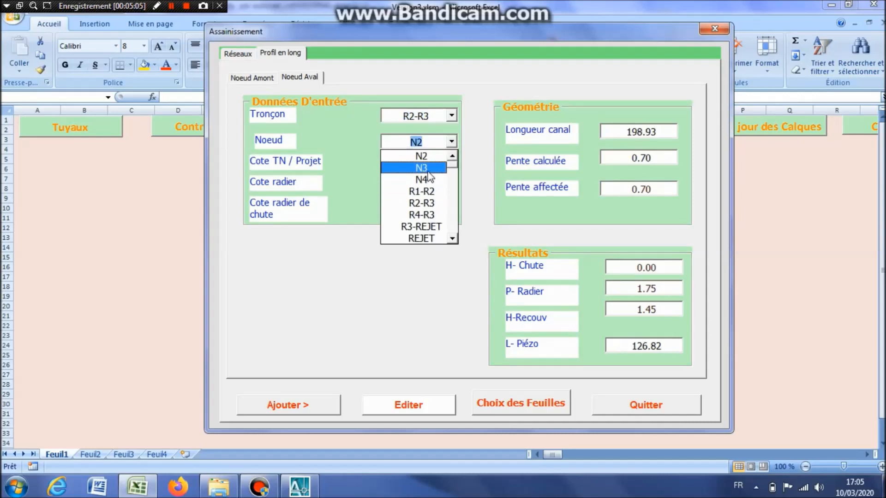
{"action": "left_click", "coordinate": [429, 170]}
{"action": "double_click", "coordinate": [444, 182]}
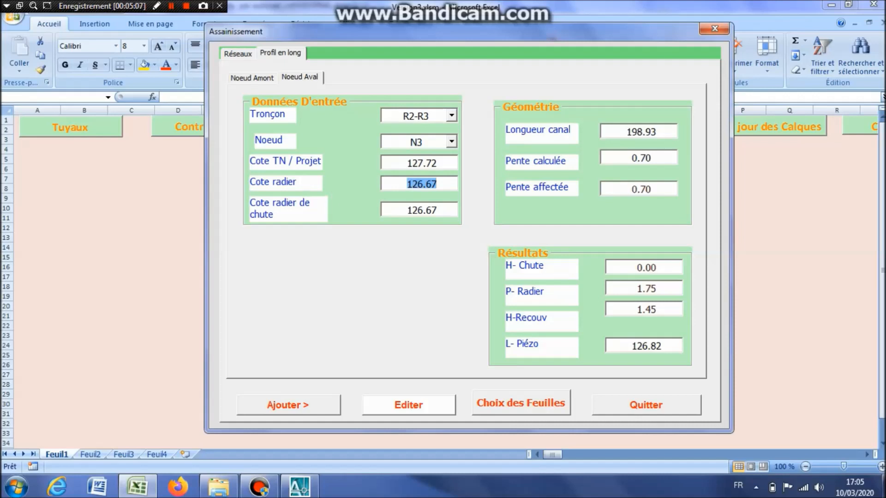
{"action": "type", "text": "125.95"}
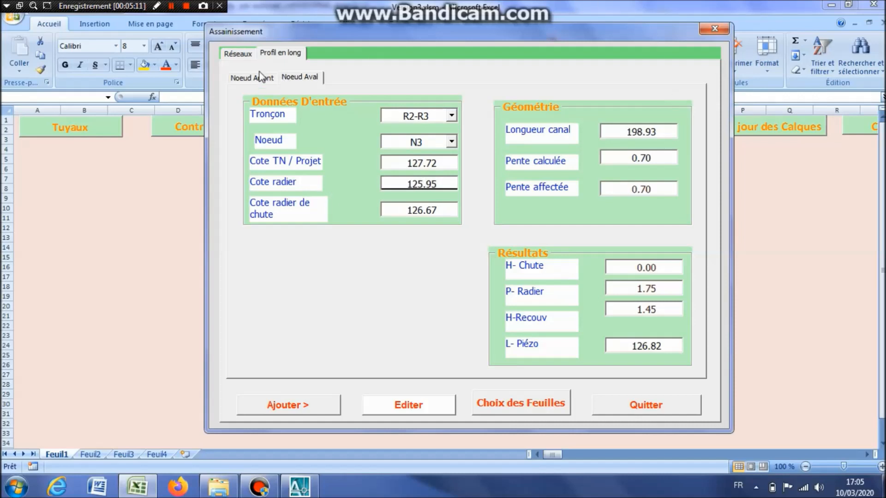
- Calculate the R2-R3 long profile for the EP network and check the results at both nodes
{"action": "left_click", "coordinate": [248, 79]}
{"action": "left_click", "coordinate": [275, 292]}
{"action": "left_click", "coordinate": [296, 369]}
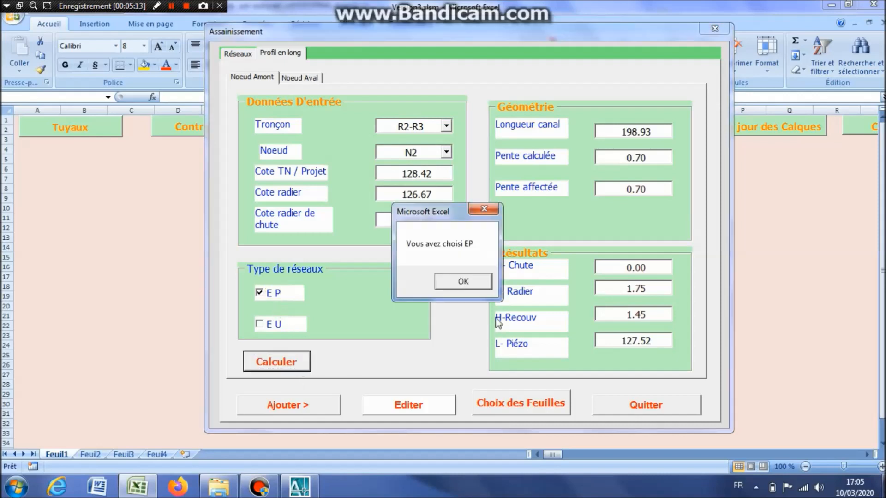
{"action": "left_click", "coordinate": [474, 283]}
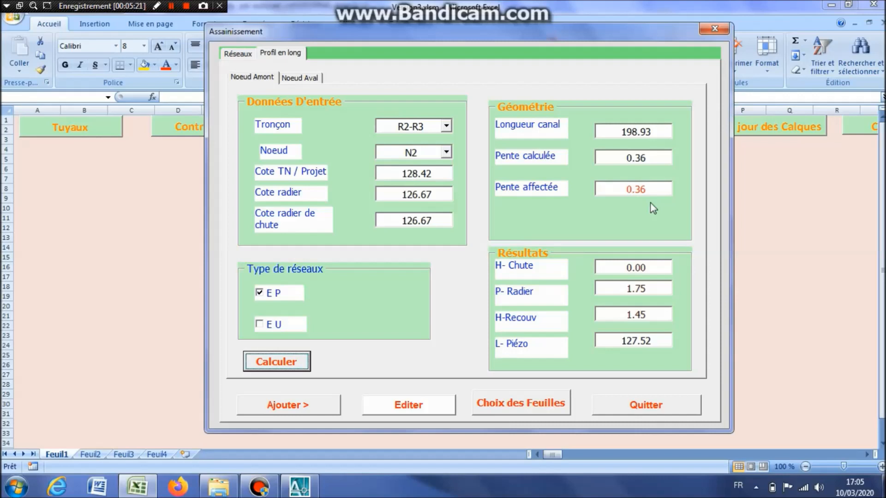
{"action": "left_click", "coordinate": [301, 77]}
{"action": "left_click", "coordinate": [270, 81]}
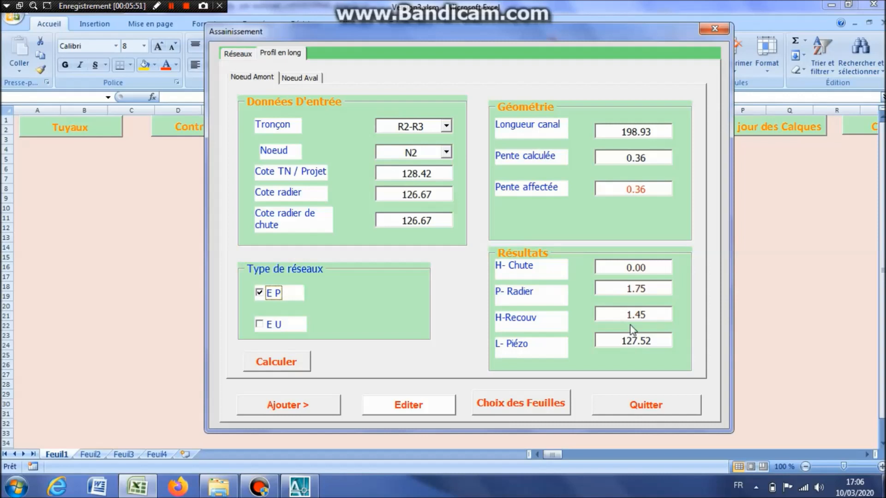
- Open the Bassins Versants form from the network data, select catchment BV02 and copy it as the cumulative catchment
{"action": "left_click", "coordinate": [244, 54]}
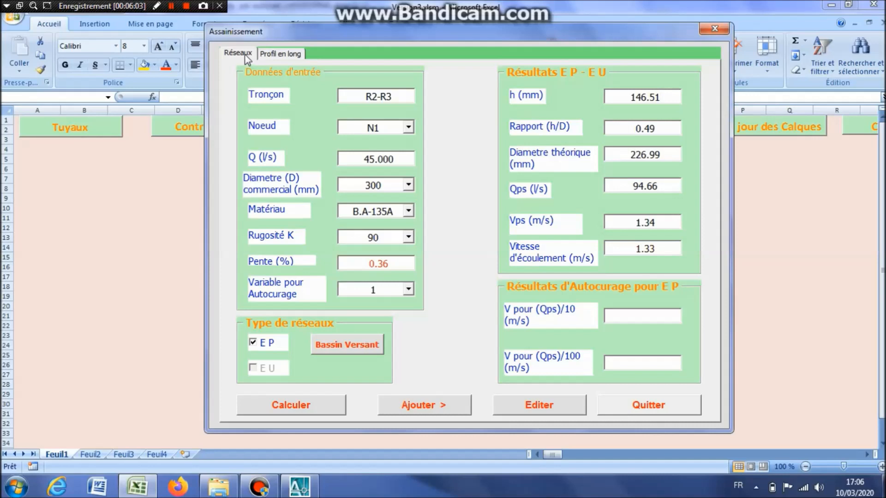
{"action": "left_click", "coordinate": [367, 353]}
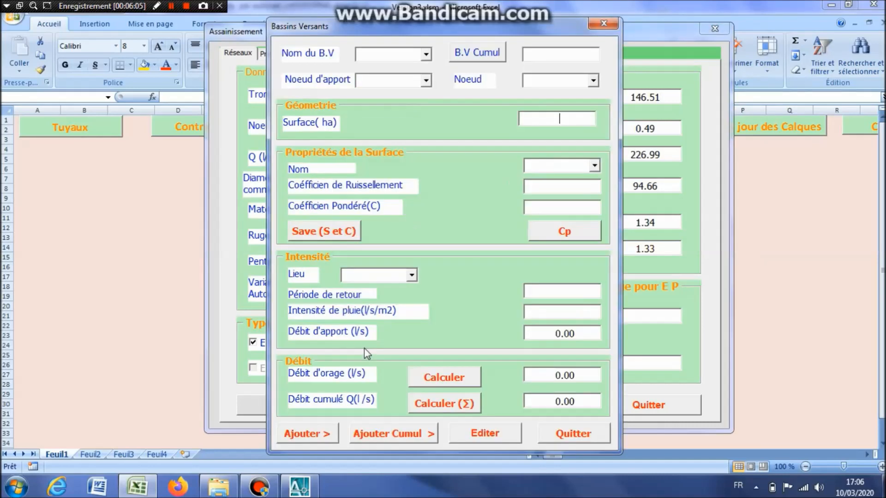
{"action": "left_click", "coordinate": [427, 54]}
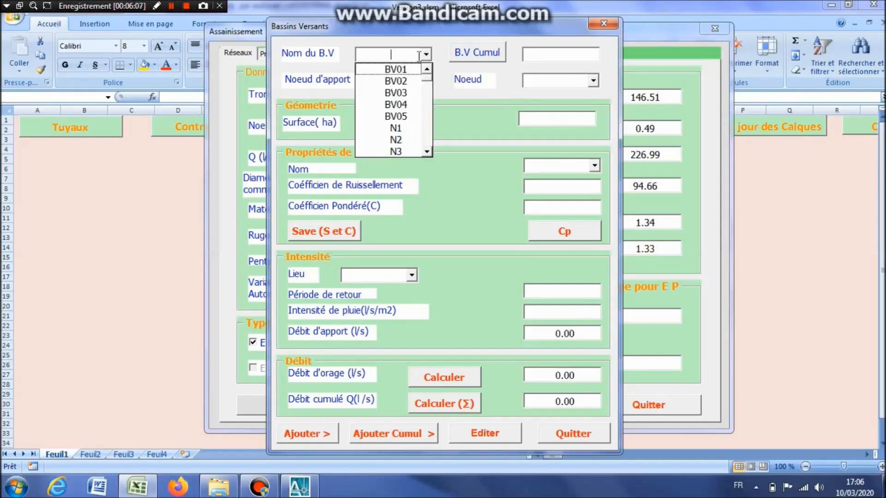
{"action": "left_click", "coordinate": [408, 79]}
{"action": "left_click", "coordinate": [482, 54]}
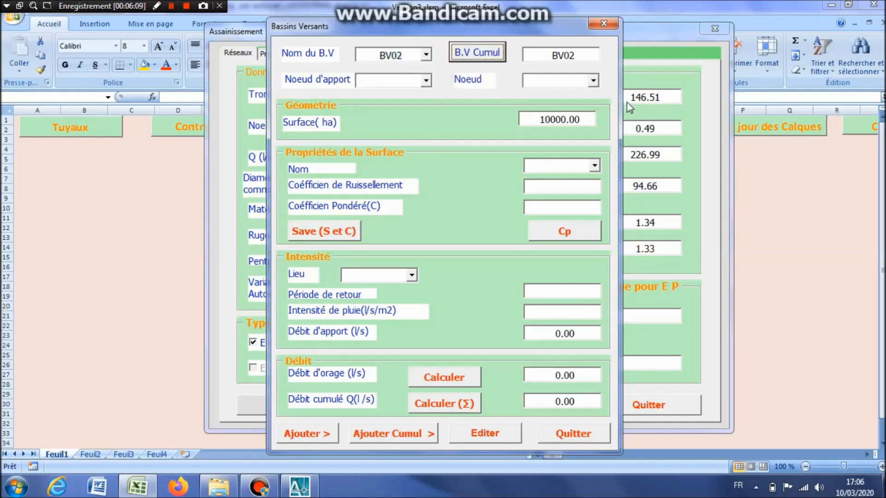
- Assign BV02 to node N2, set its surface type to Pelouse, save it and compute the weighted runoff coefficient
{"action": "left_click", "coordinate": [593, 80]}
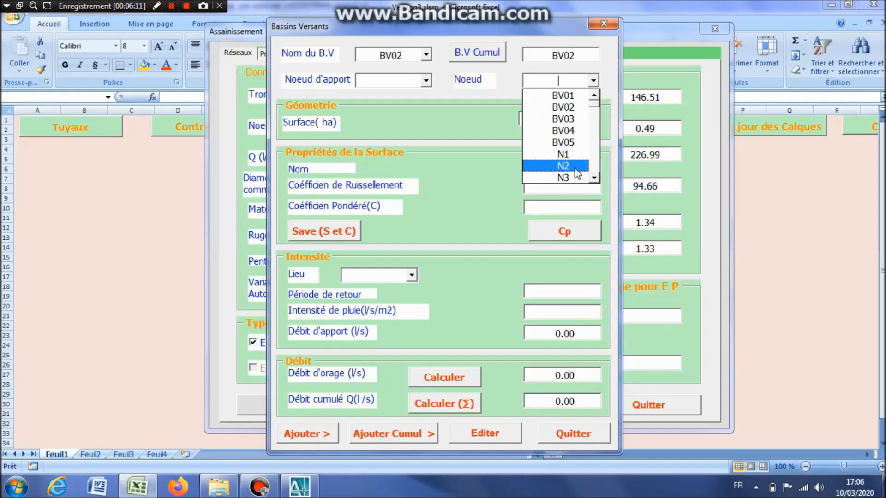
{"action": "left_click", "coordinate": [574, 166]}
{"action": "left_click", "coordinate": [595, 165]}
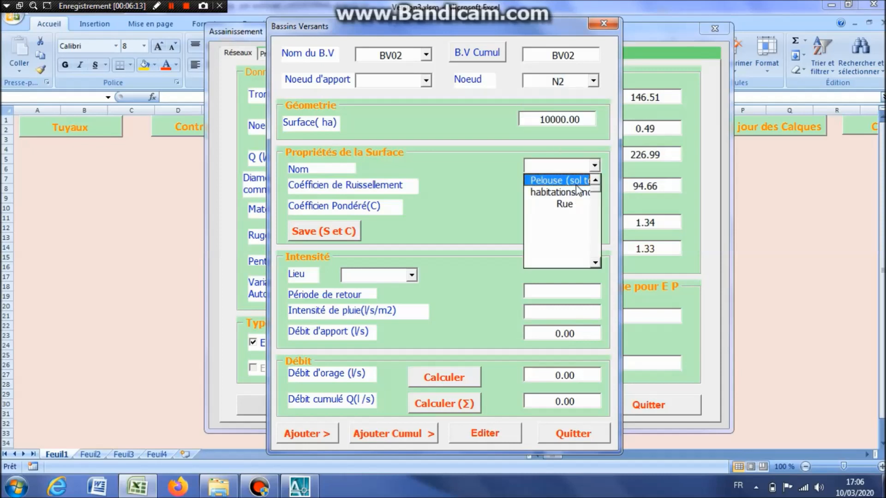
{"action": "left_click", "coordinate": [572, 181]}
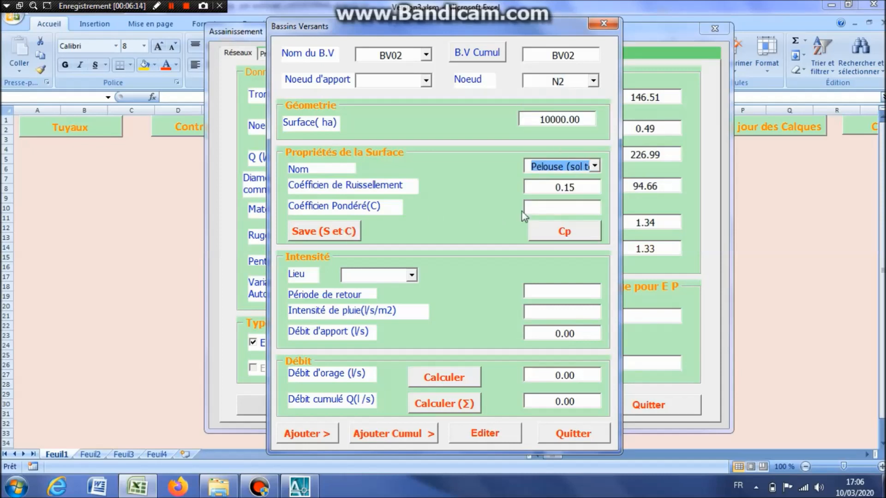
{"action": "left_click", "coordinate": [344, 232]}
{"action": "left_click", "coordinate": [586, 233]}
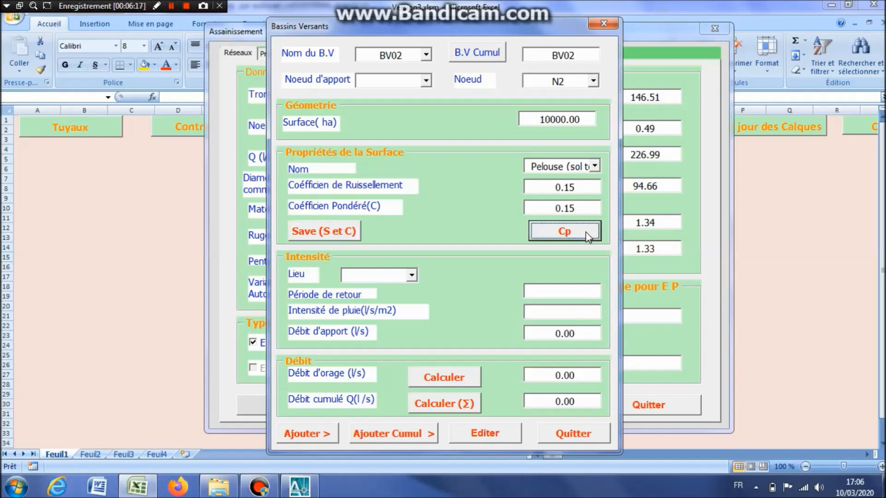
- Set the rainfall location to Alger, calculate BV02's storm flow and add the catchment to the results table
{"action": "left_click", "coordinate": [411, 276]}
{"action": "left_click", "coordinate": [375, 290]}
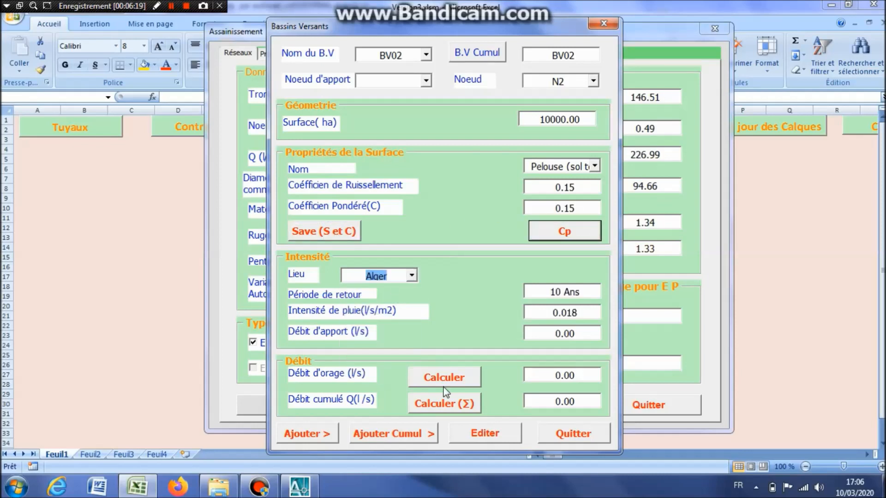
{"action": "left_click", "coordinate": [458, 386]}
{"action": "left_click", "coordinate": [308, 436]}
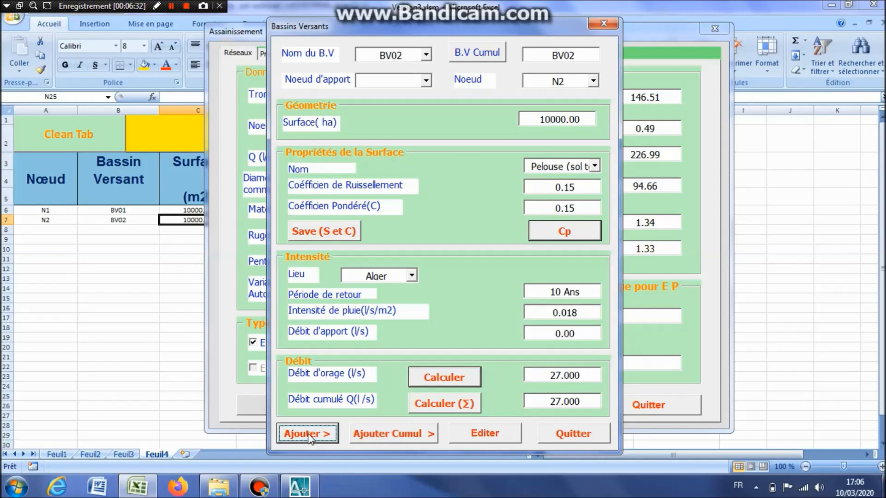
{"action": "left_click", "coordinate": [610, 99]}
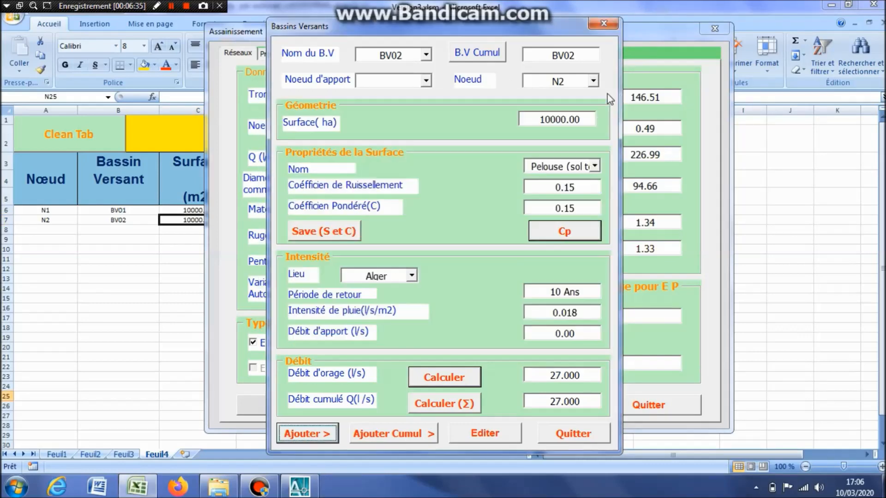
- Add catchment BV01 to the cumulative catchments and select N1 as the contributing node
{"action": "left_click", "coordinate": [425, 55]}
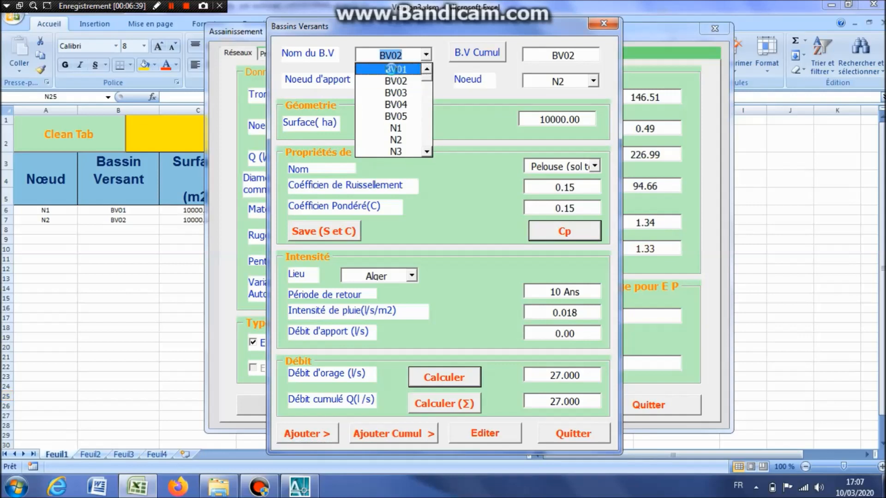
{"action": "left_click", "coordinate": [390, 69]}
{"action": "left_click", "coordinate": [484, 53]}
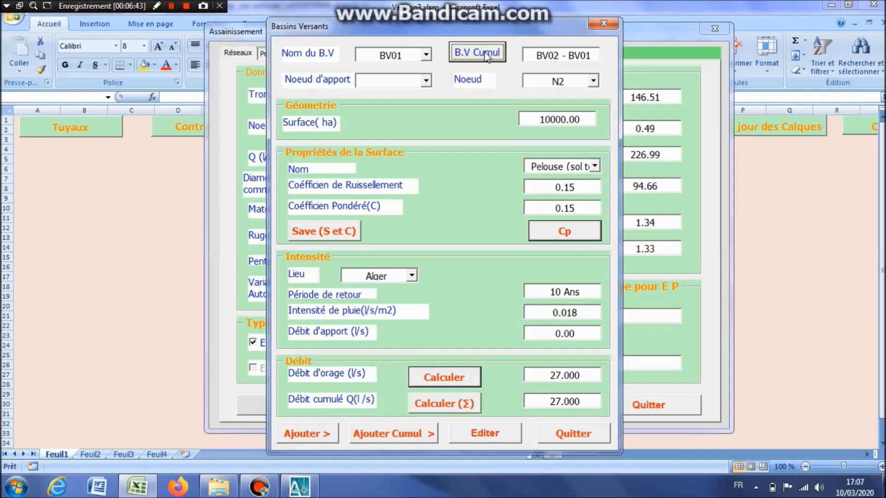
{"action": "left_click", "coordinate": [427, 81]}
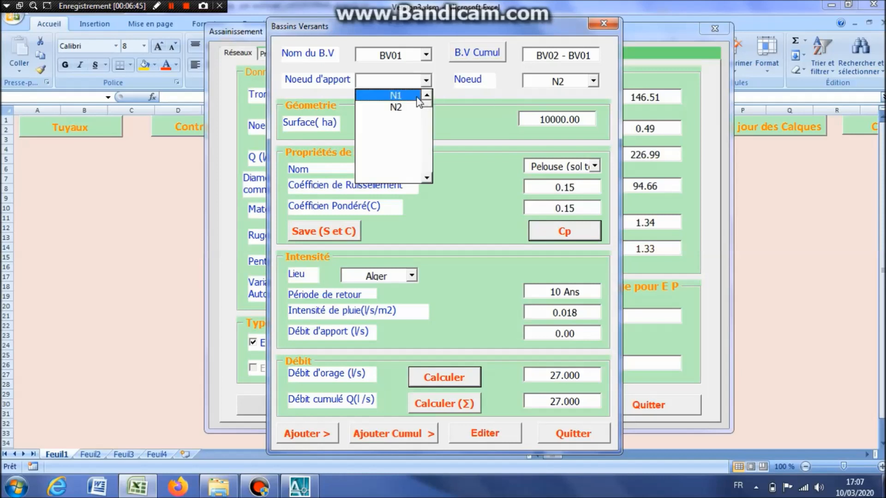
{"action": "left_click", "coordinate": [406, 96]}
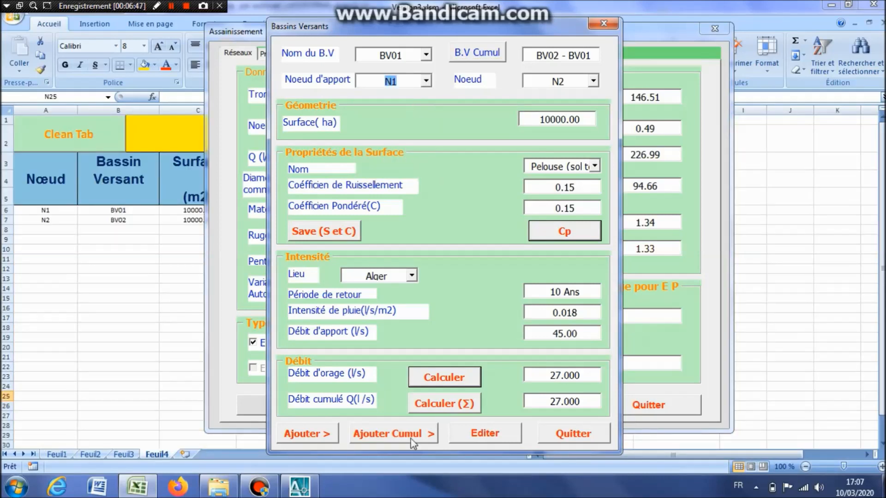
- Calculate the cumulative flow at N2, add it to the catchment table and close the Bassins Versants form
{"action": "left_click", "coordinate": [461, 406]}
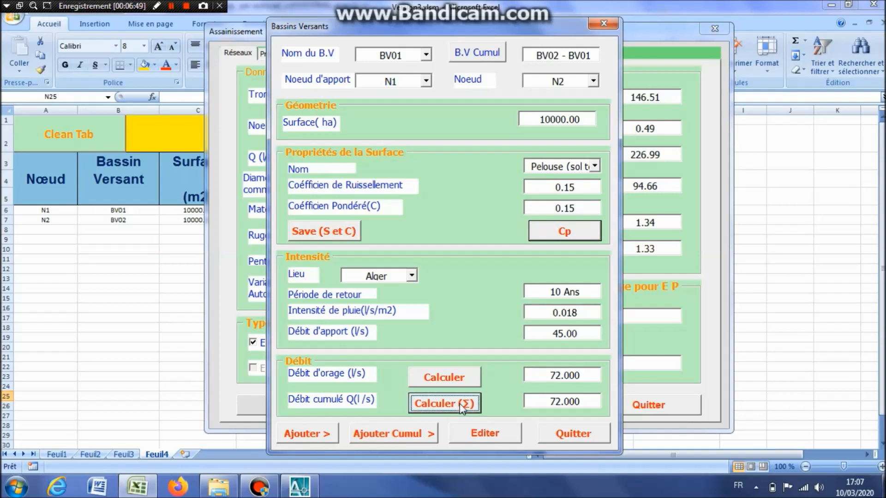
{"action": "left_click", "coordinate": [416, 436]}
{"action": "left_click", "coordinate": [607, 436]}
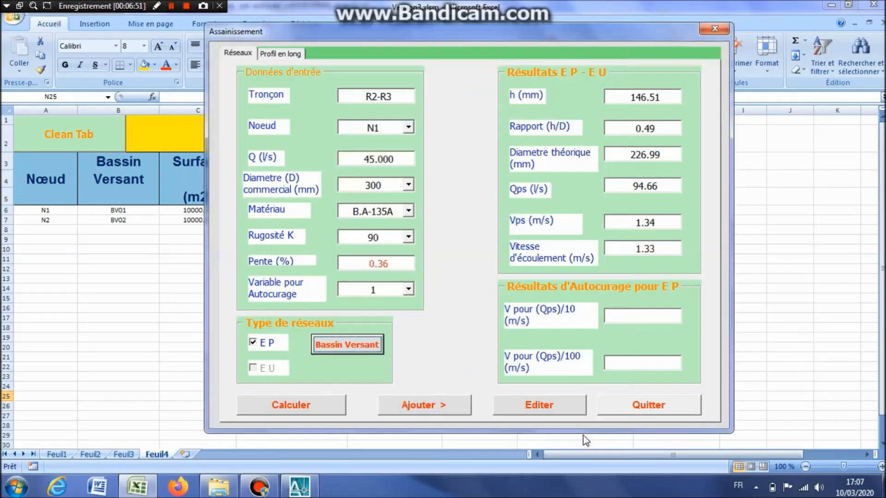
- Select node N2 for section R2-R3, calculate the pipe hydraulics and add the results to the table
{"action": "left_click", "coordinate": [408, 127]}
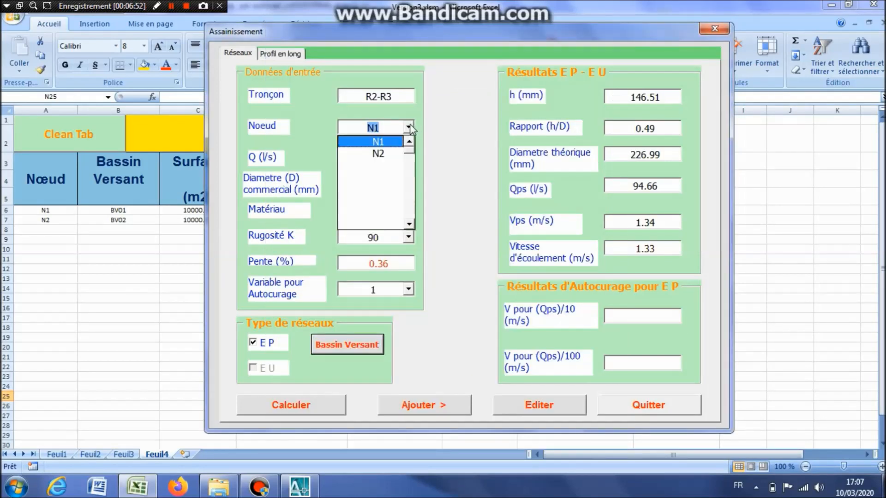
{"action": "left_click", "coordinate": [391, 155]}
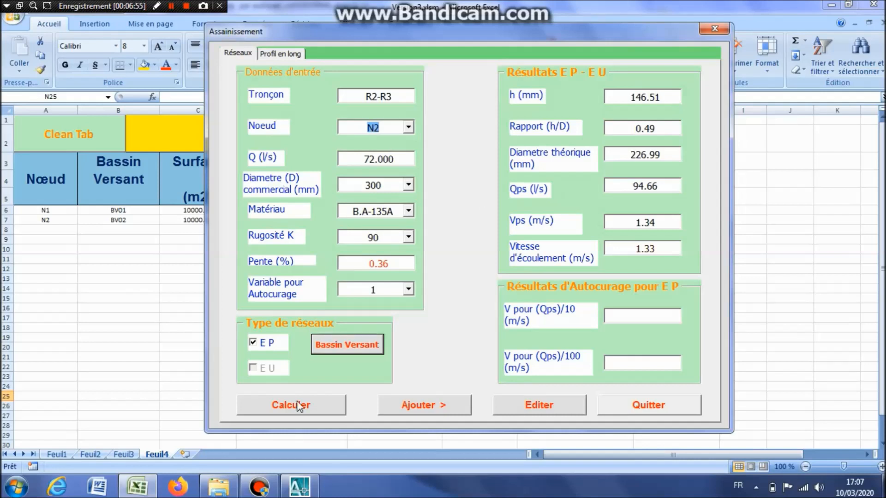
{"action": "left_click", "coordinate": [316, 409]}
{"action": "left_click", "coordinate": [461, 281]}
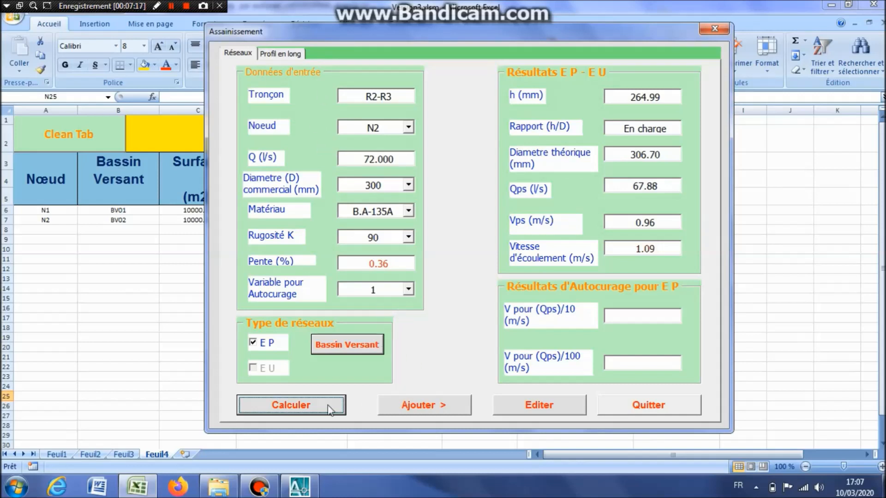
{"action": "left_click", "coordinate": [433, 407]}
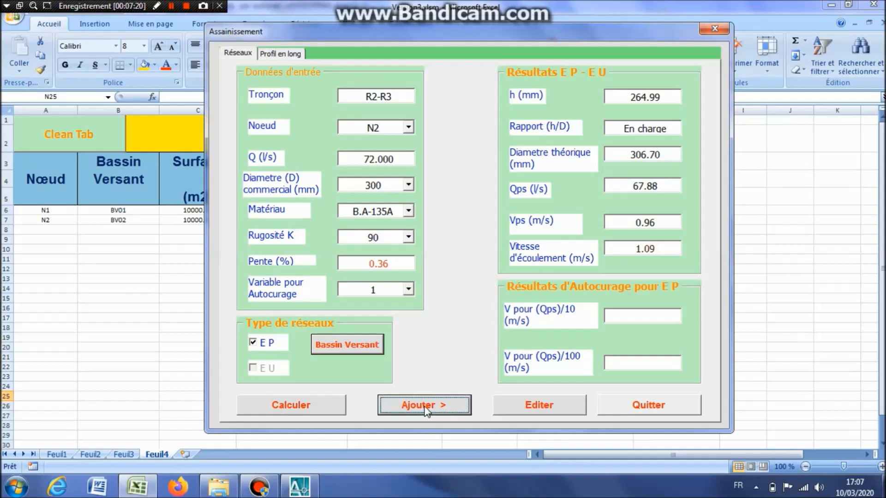
- Add the R2-R3 long profile to its results table and close the Assainissement form
{"action": "left_click", "coordinate": [292, 54]}
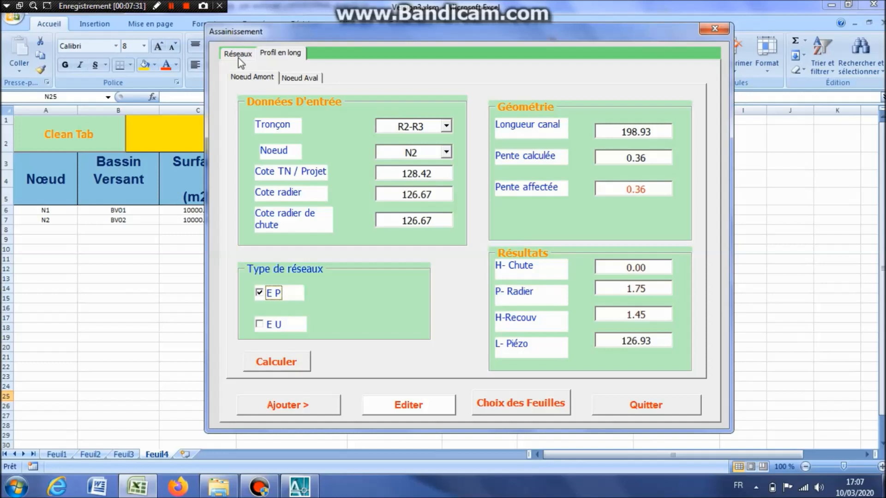
{"action": "left_click", "coordinate": [282, 55]}
{"action": "left_click", "coordinate": [302, 410]}
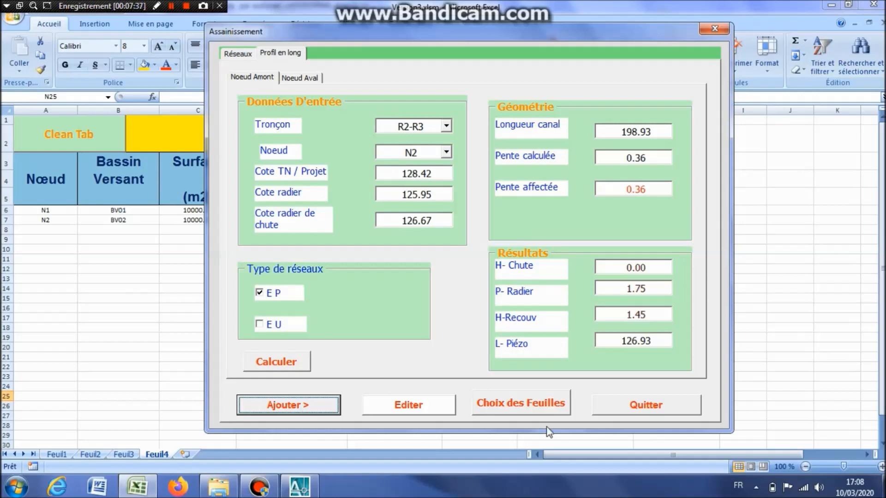
{"action": "left_click", "coordinate": [648, 406]}
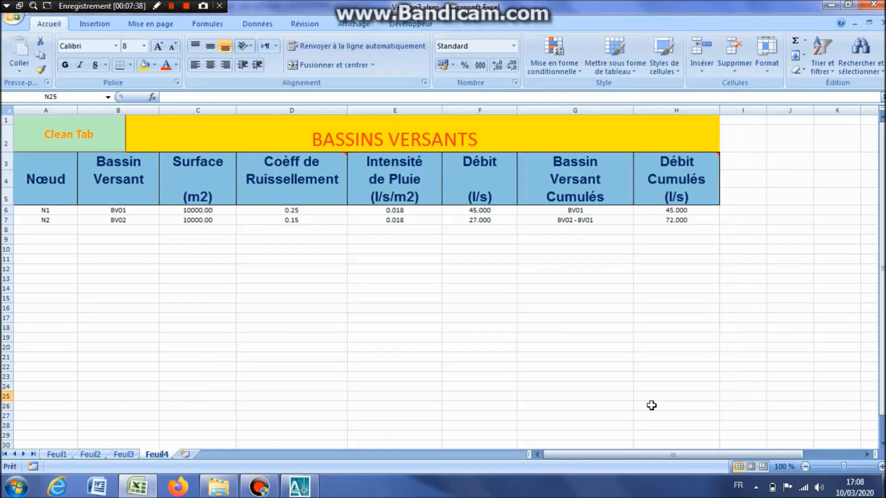
- Review the results on the Eaux Pluviales, Profil en Long E.P and Bassins Versants sheets
{"action": "left_click", "coordinate": [91, 455]}
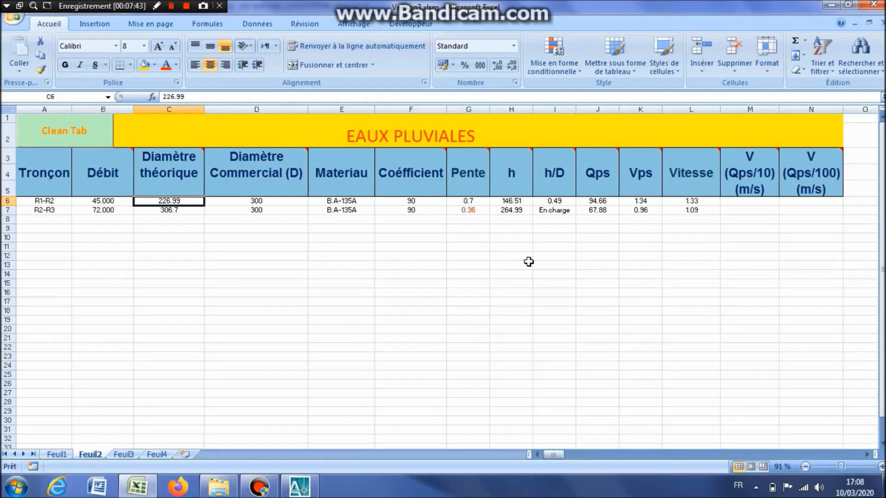
{"action": "left_click", "coordinate": [124, 455]}
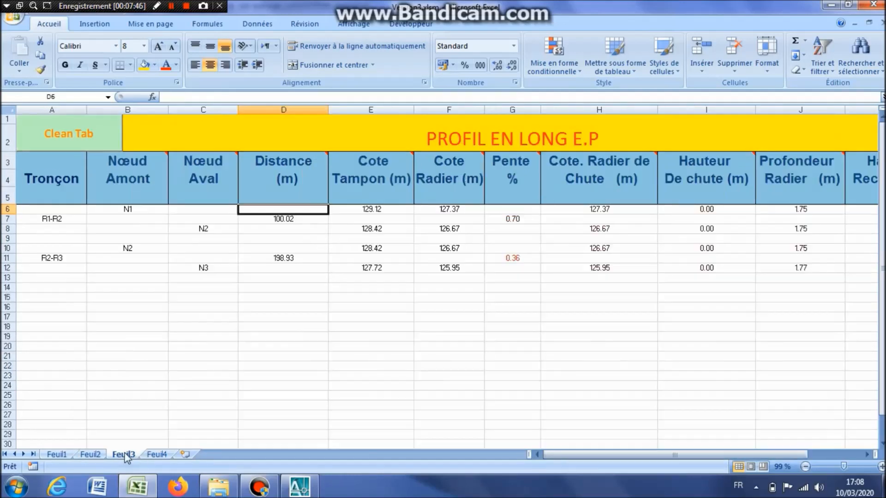
{"action": "left_click", "coordinate": [160, 455]}
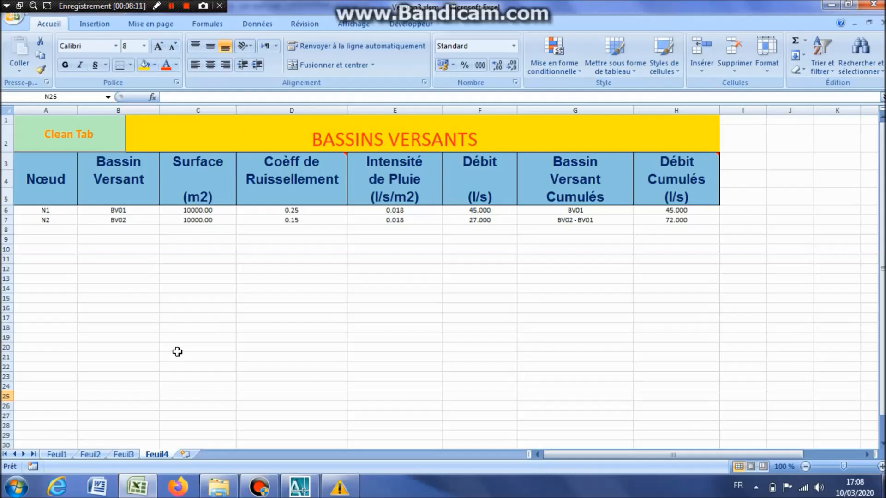
{"action": "left_click", "coordinate": [92, 455]}
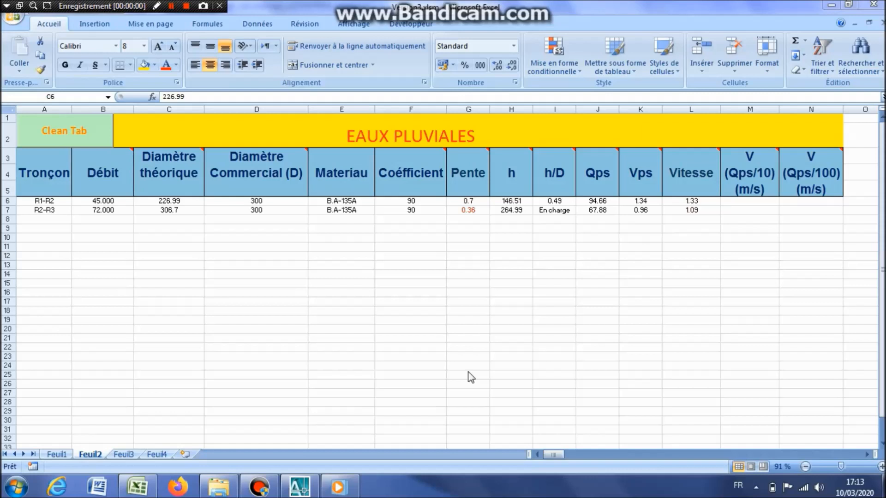
- Reopen the Assainissement form from Feuil1 and show the upstream node data of the long profile
{"action": "left_click", "coordinate": [55, 455]}
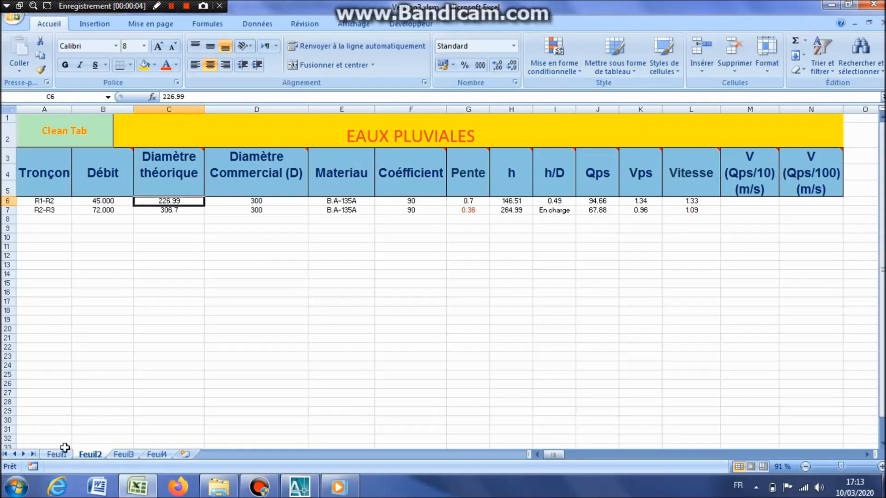
{"action": "left_click", "coordinate": [57, 454]}
{"action": "left_click", "coordinate": [629, 131]}
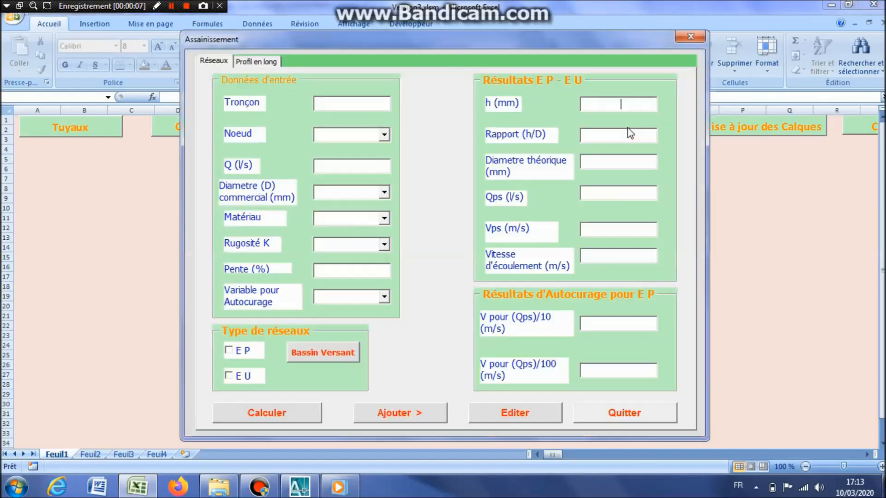
{"action": "left_click", "coordinate": [256, 61]}
{"action": "left_click", "coordinate": [241, 87]}
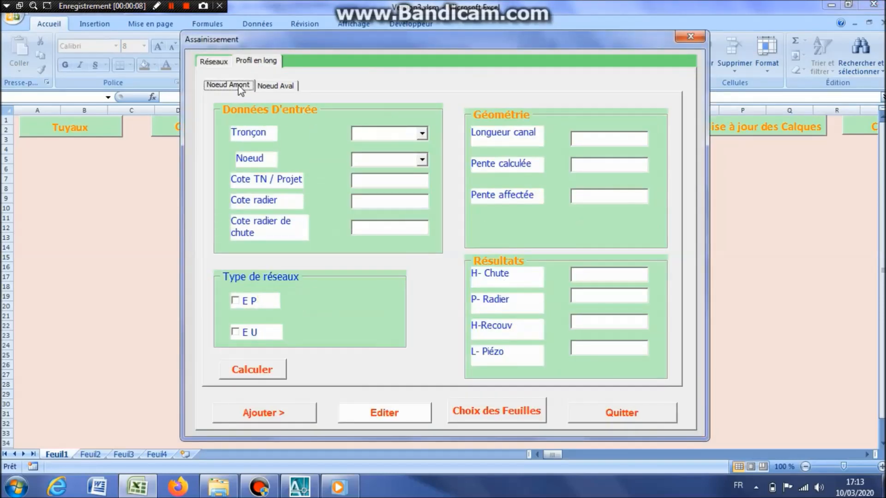
- Select section R2-R3 with upstream node N2 and set its invert level (Cote radier) to 126.67
{"action": "left_click", "coordinate": [386, 134]}
{"action": "type", "text": "R1-R2"}
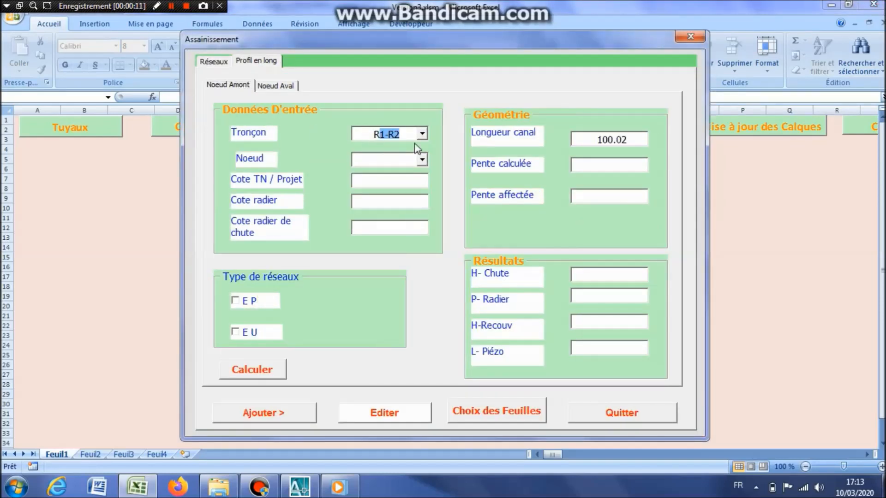
{"action": "left_click", "coordinate": [422, 134]}
{"action": "left_click", "coordinate": [408, 159]}
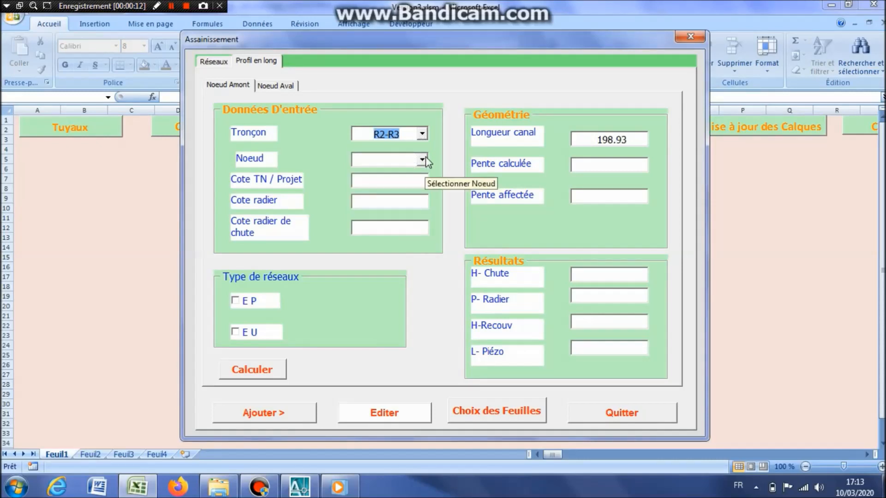
{"action": "left_click", "coordinate": [425, 158]}
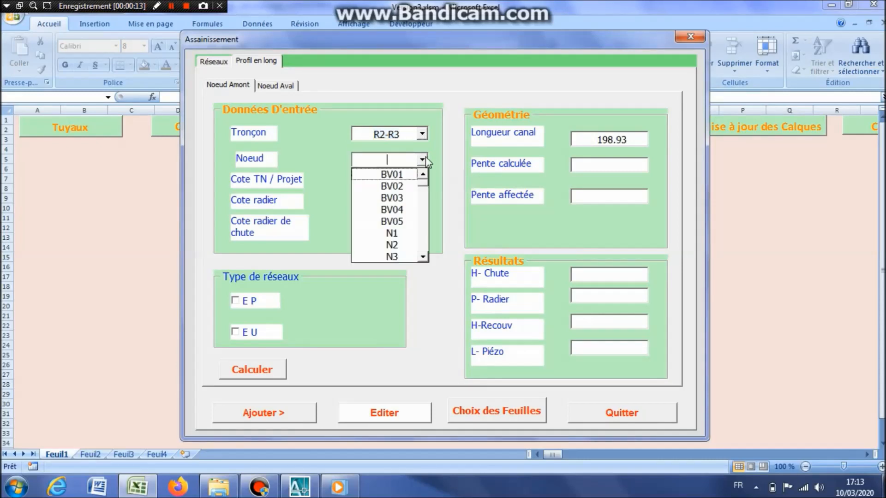
{"action": "left_click", "coordinate": [397, 249]}
{"action": "left_click", "coordinate": [383, 203]}
{"action": "type", "text": "126.67"}
- For the downstream node, select section R2-R3 and node N3, and enter 125.95 as the Cote radier
{"action": "left_click", "coordinate": [276, 84]}
{"action": "left_click", "coordinate": [377, 127]}
{"action": "type", "text": "R1-R2"}
{"action": "left_click", "coordinate": [428, 123]}
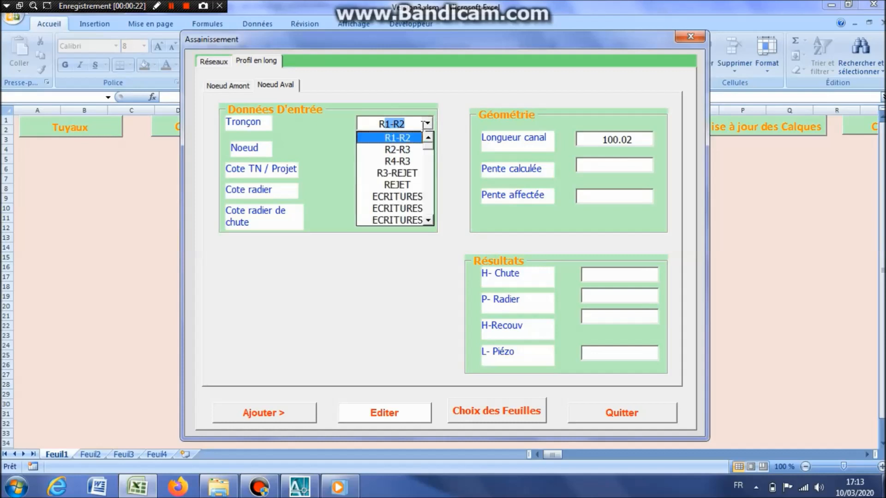
{"action": "left_click", "coordinate": [415, 149]}
{"action": "left_click", "coordinate": [428, 149]}
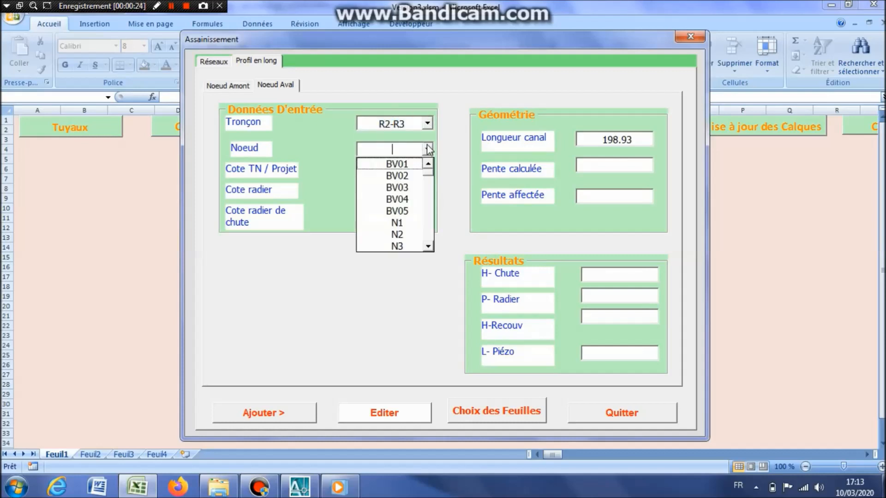
{"action": "left_click", "coordinate": [396, 246]}
{"action": "left_click", "coordinate": [386, 194]}
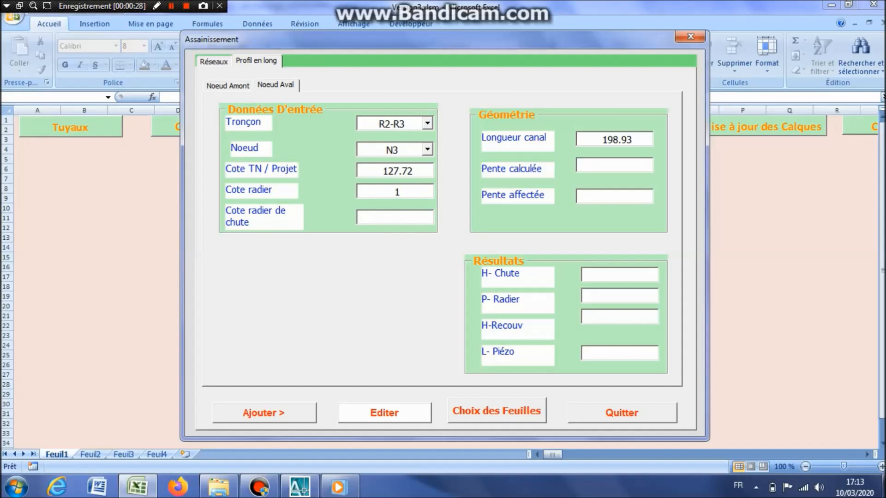
{"action": "type", "text": "125.95"}
- Choose EP as the network type at the upstream node and recalculate the R2-R3 long profile
{"action": "left_click", "coordinate": [221, 87]}
{"action": "left_click", "coordinate": [262, 373]}
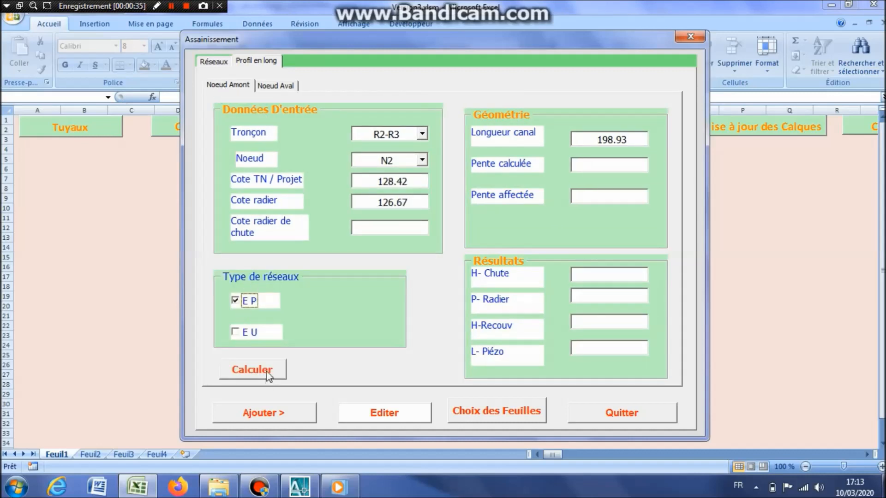
{"action": "left_click", "coordinate": [477, 282]}
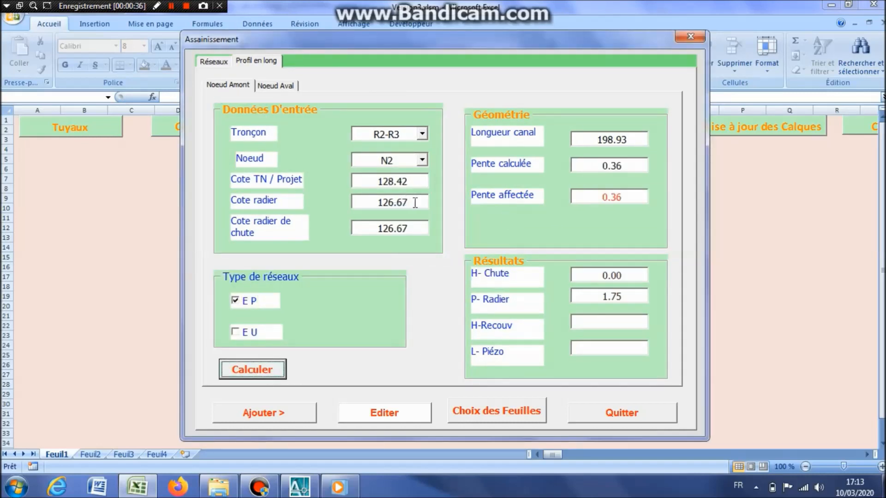
- Try an upstream invert level (Cote radier) of 125.51 for R2-R3 and recalculate the long profile
{"action": "left_click_drag", "start_coordinate": [416, 202], "coordinate": [328, 201]}
{"action": "type", "text": "1"}
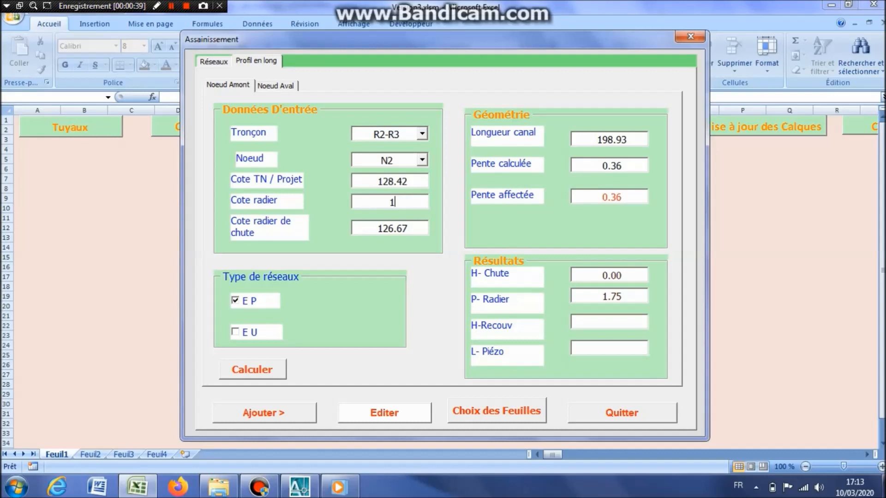
{"action": "type", "text": "25.51"}
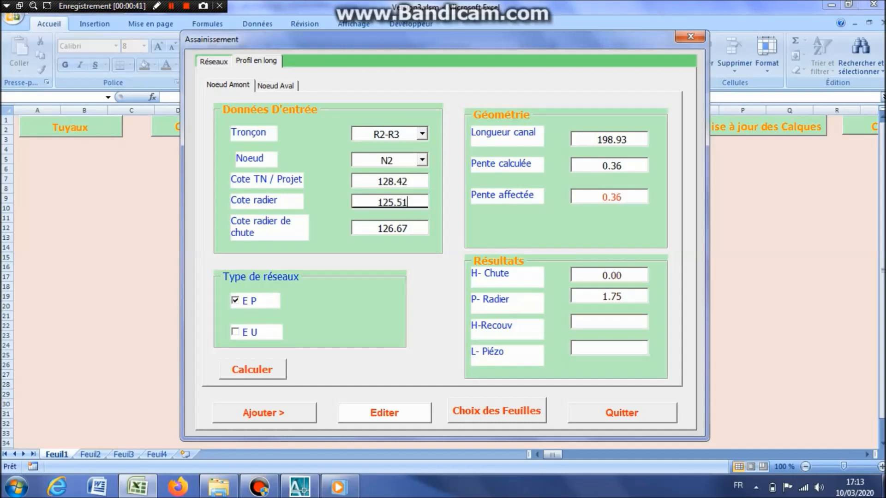
{"action": "left_click", "coordinate": [221, 85]}
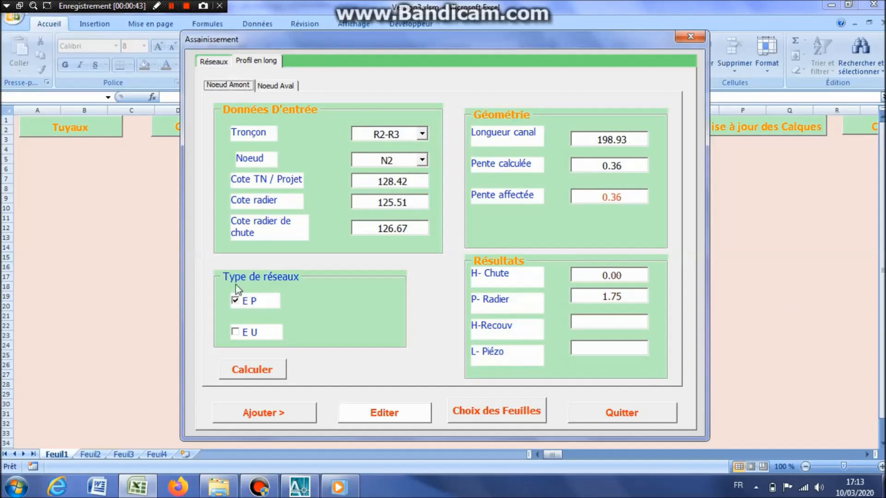
{"action": "left_click", "coordinate": [252, 369]}
{"action": "left_click", "coordinate": [463, 282]}
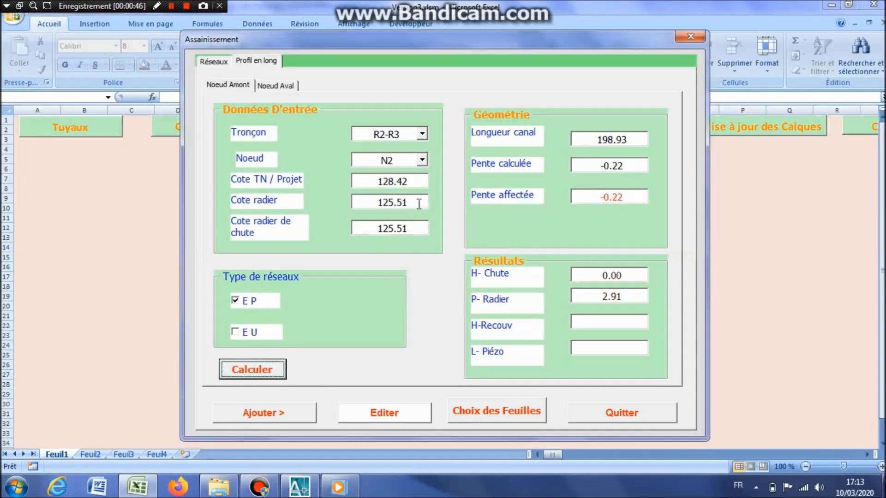
- Try N3 as the upstream node of R2-R3 and recalculate the long profile
{"action": "left_click", "coordinate": [423, 160]}
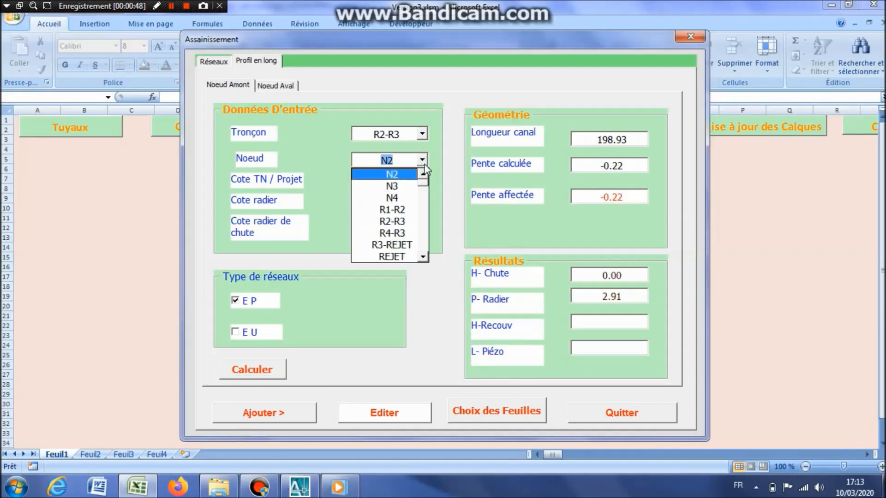
{"action": "left_click", "coordinate": [395, 185]}
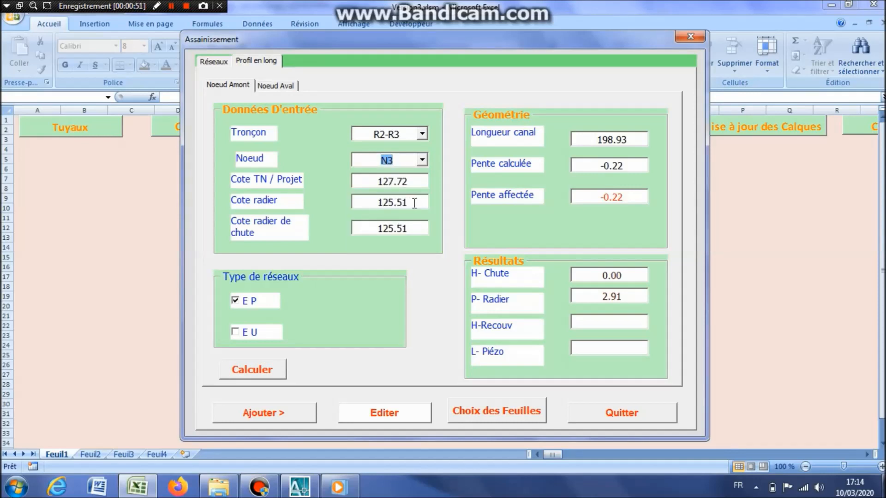
{"action": "left_click", "coordinate": [269, 368]}
{"action": "left_click", "coordinate": [465, 279]}
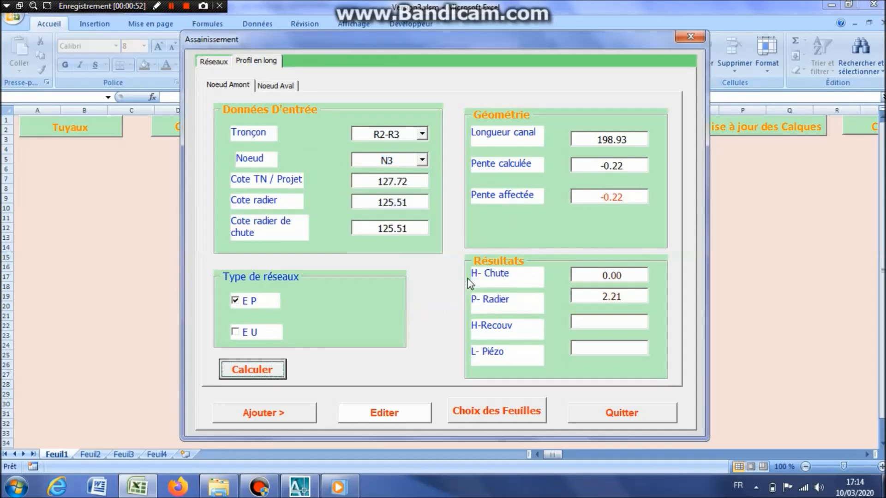
{"action": "left_click", "coordinate": [286, 84]}
{"action": "left_click", "coordinate": [234, 86]}
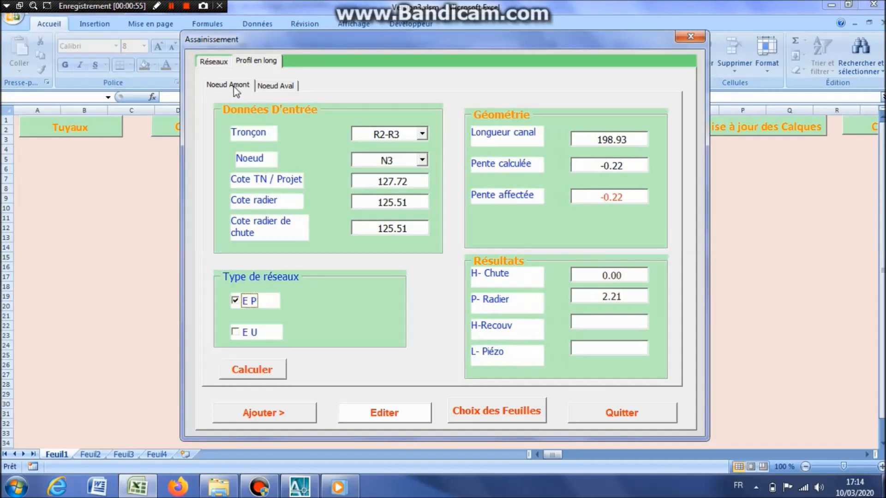
- Select N2 as the upstream node of R2-R3 and set its Cote radier to 126.67
{"action": "left_click", "coordinate": [423, 159]}
{"action": "left_click", "coordinate": [423, 175]}
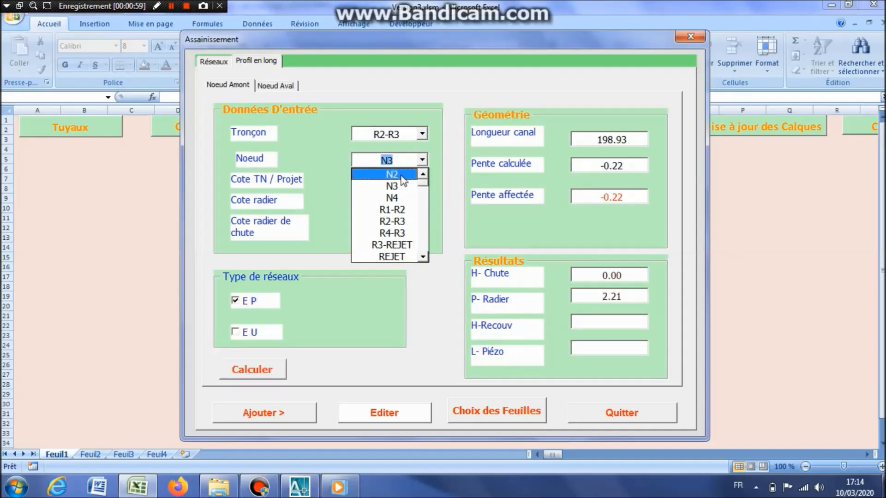
{"action": "left_click", "coordinate": [402, 174]}
{"action": "key", "text": "Tab"}
{"action": "type", "text": "126.67"}
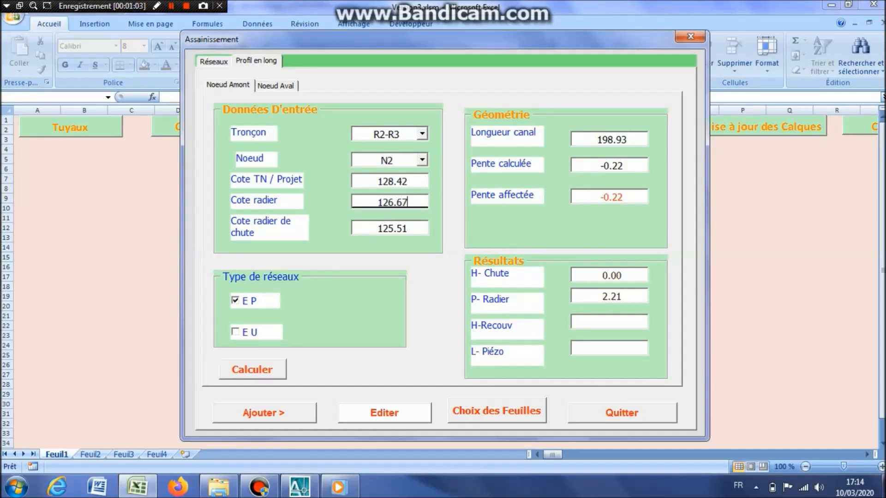
- Set the Cote radier of downstream node N3 to 124.51 and recalculate the R2-R3 long profile from the upstream node
{"action": "left_click", "coordinate": [283, 87]}
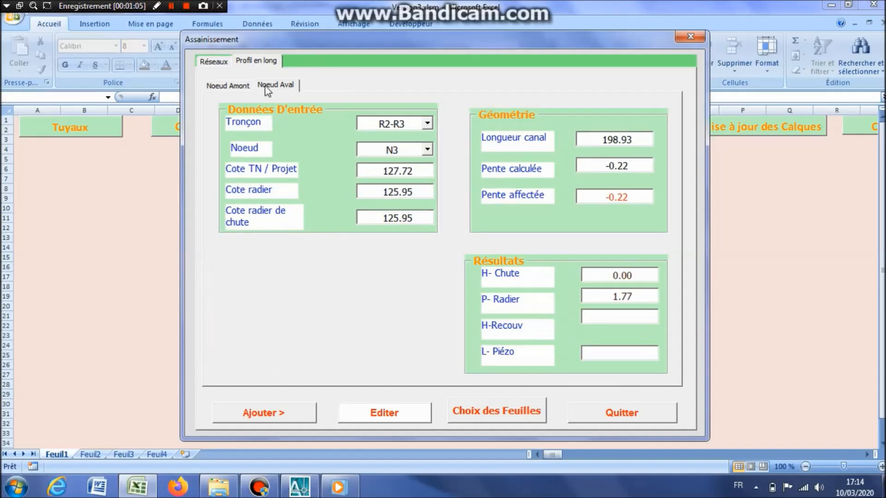
{"action": "left_click", "coordinate": [239, 86]}
{"action": "left_click", "coordinate": [283, 87]}
{"action": "left_click_drag", "start_coordinate": [421, 191], "coordinate": [272, 189]}
{"action": "type", "text": "124.81"}
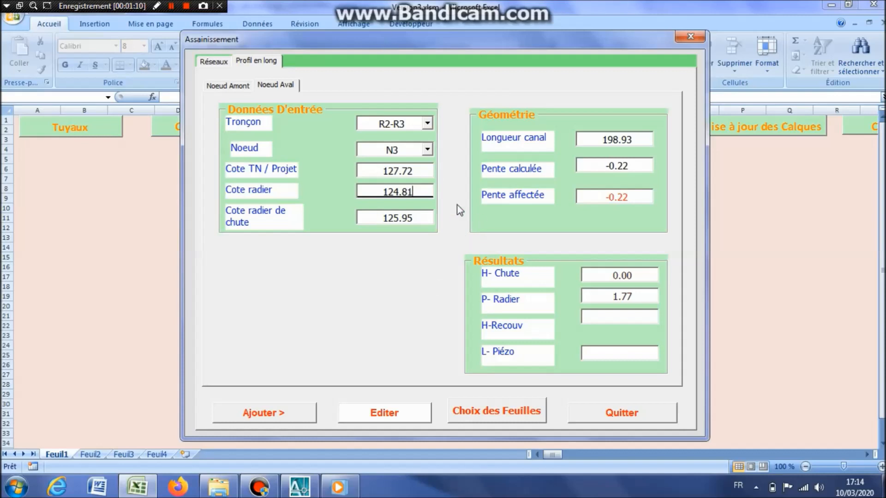
{"action": "left_click_drag", "start_coordinate": [412, 193], "coordinate": [402, 194]}
{"action": "type", "text": "51"}
{"action": "left_click", "coordinate": [228, 85]}
{"action": "left_click", "coordinate": [269, 372]}
{"action": "left_click", "coordinate": [456, 278]}
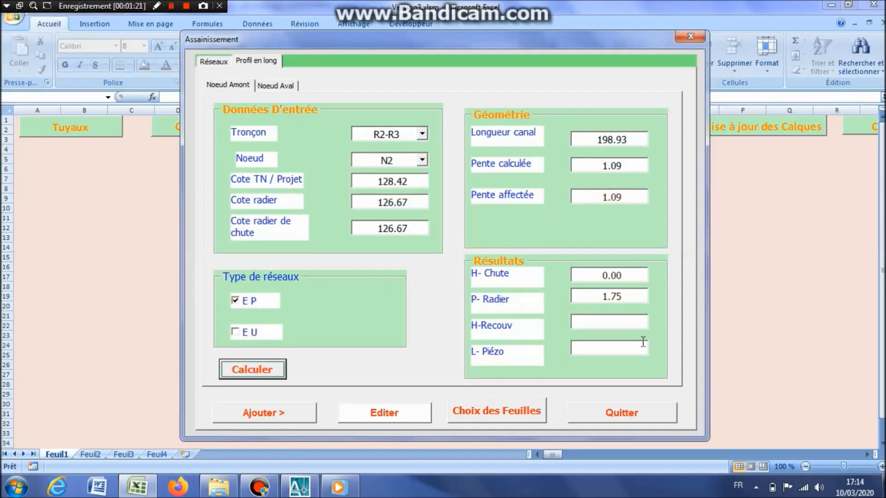
- In the network data for R2-R3, choose node N2, commercial diameter 300 mm, material B.A-135A and roughness K 90
{"action": "left_click", "coordinate": [220, 62]}
{"action": "left_click", "coordinate": [384, 135]}
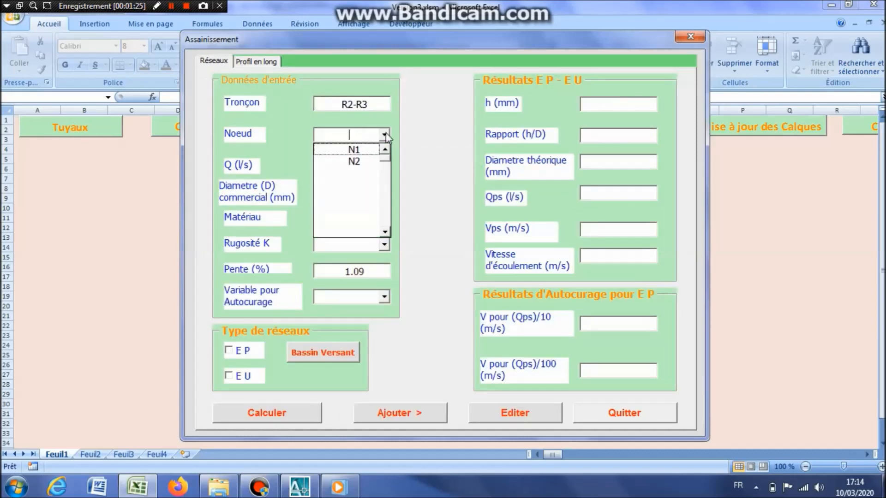
{"action": "left_click", "coordinate": [363, 170]}
{"action": "left_click", "coordinate": [384, 192]}
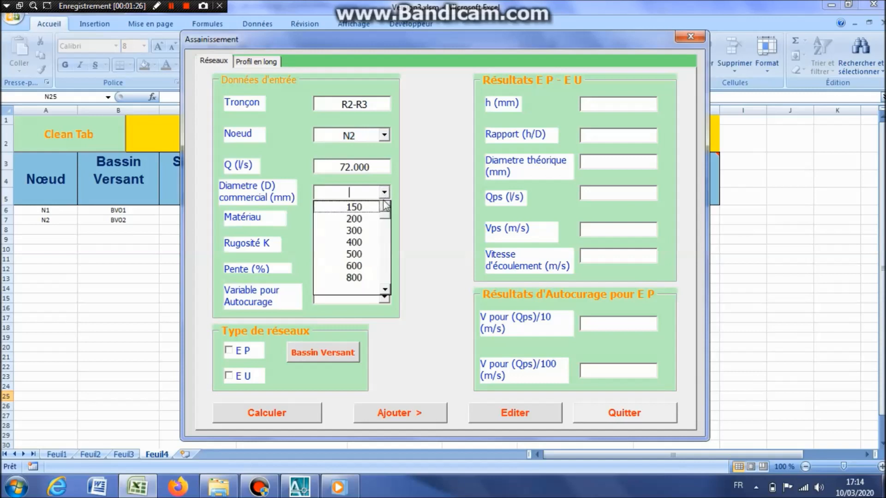
{"action": "left_click", "coordinate": [364, 231]}
{"action": "left_click", "coordinate": [384, 218]}
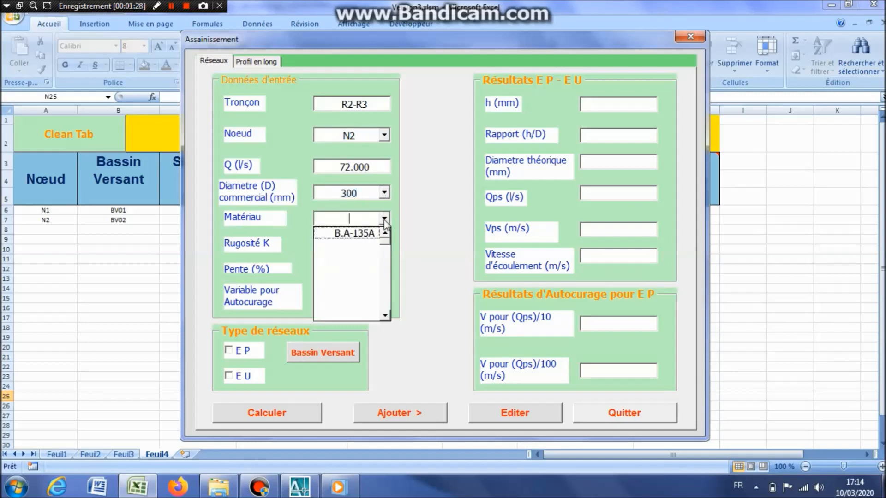
{"action": "left_click", "coordinate": [365, 231]}
{"action": "left_click", "coordinate": [384, 245]}
{"action": "left_click", "coordinate": [359, 259]}
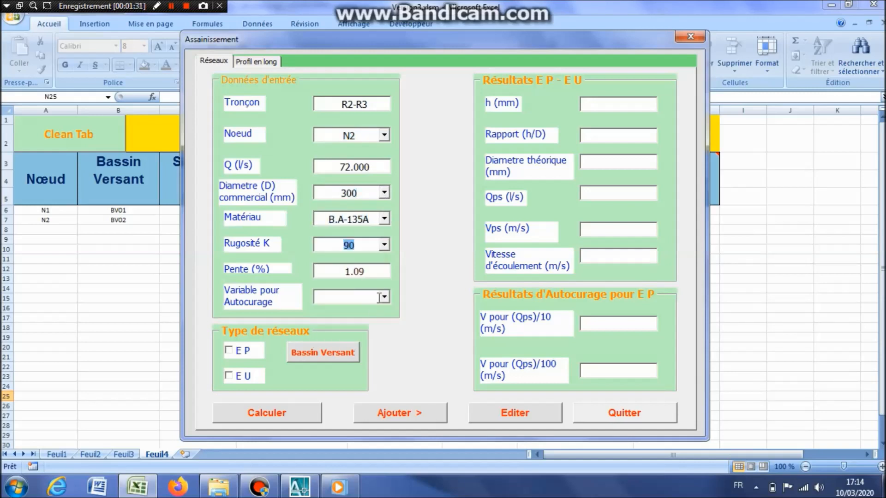
- Set the self-cleaning variable (Variable pour Autocurage) to 1, choose EP as network type and calculate R2-R3
{"action": "left_click", "coordinate": [384, 298]}
{"action": "left_click", "coordinate": [372, 309]}
{"action": "left_click", "coordinate": [228, 351]}
{"action": "left_click", "coordinate": [295, 418]}
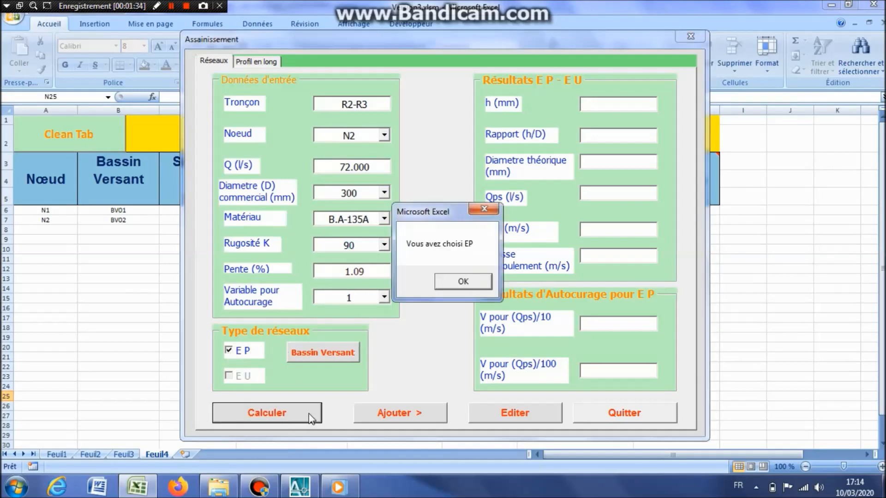
{"action": "left_click", "coordinate": [463, 280]}
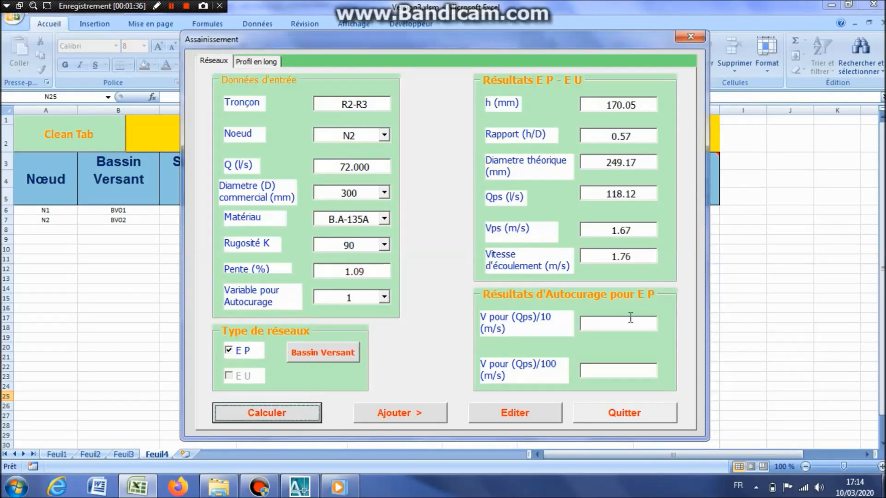
- From the long profile form, display the Calcul des réseaux table through the sheet selection and close that dialog
{"action": "left_click_drag", "start_coordinate": [520, 41], "coordinate": [503, 16]}
{"action": "left_click", "coordinate": [235, 27]}
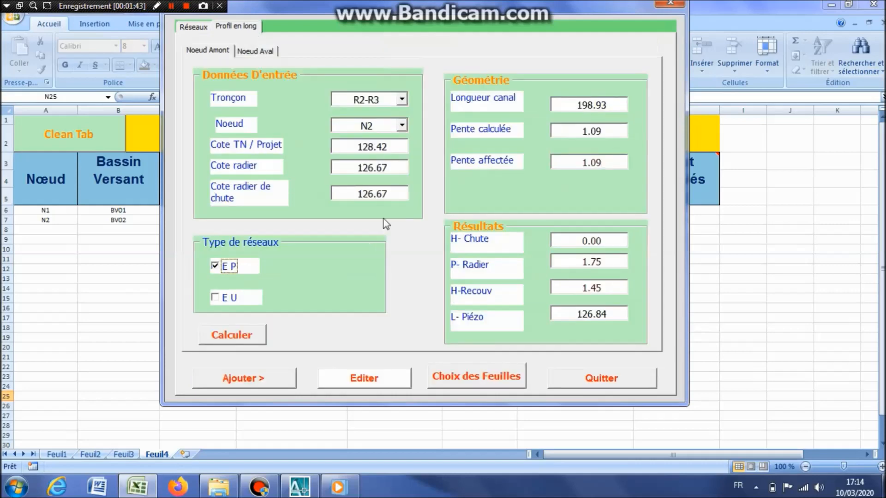
{"action": "left_click", "coordinate": [490, 382]}
{"action": "left_click", "coordinate": [360, 225]}
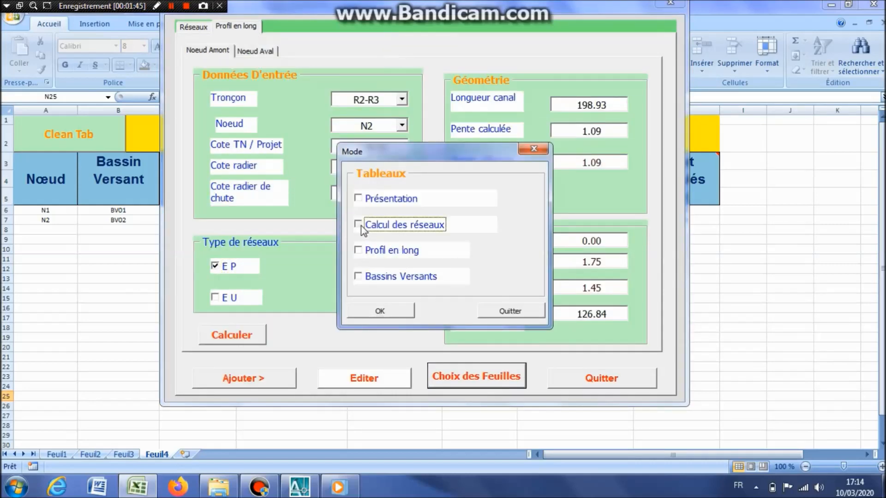
{"action": "left_click", "coordinate": [395, 318]}
{"action": "left_click", "coordinate": [512, 279]}
{"action": "left_click", "coordinate": [510, 311]}
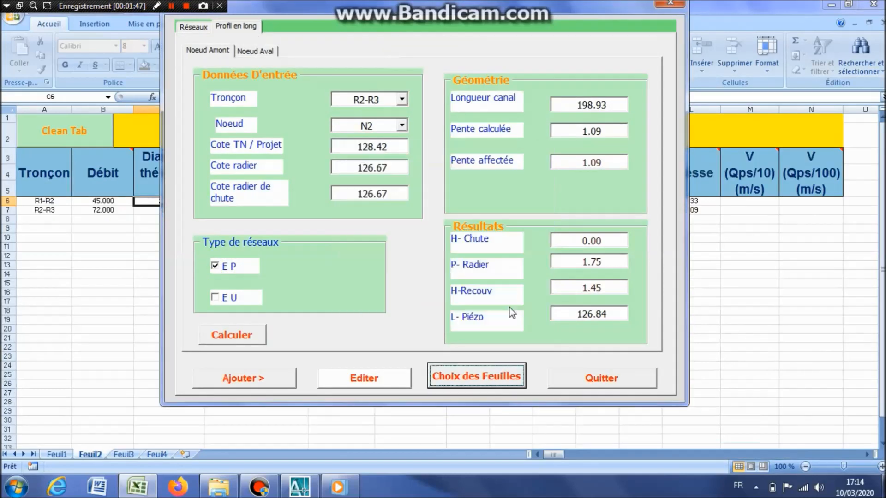
- Review the R2-R3 results for the upstream node, the downstream node and the network calculation
{"action": "left_click_drag", "start_coordinate": [512, 20], "coordinate": [527, 9]}
{"action": "left_click", "coordinate": [277, 52]}
{"action": "left_click", "coordinate": [220, 54]}
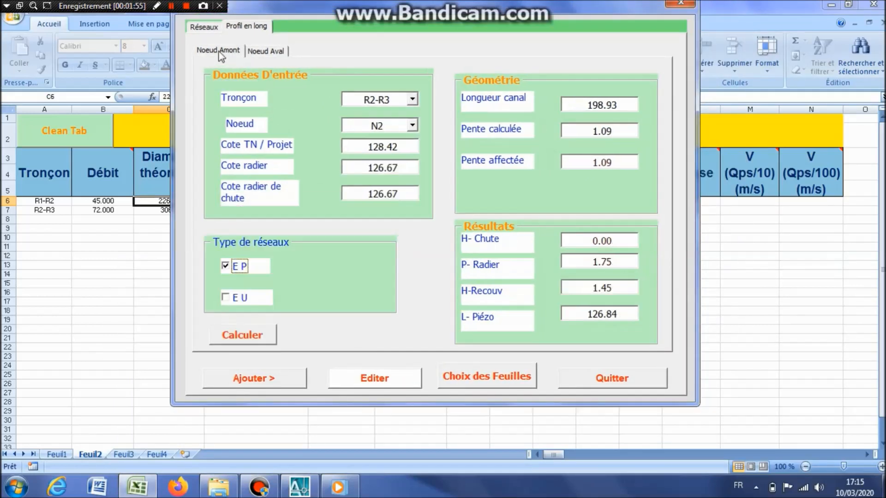
{"action": "left_click", "coordinate": [205, 28]}
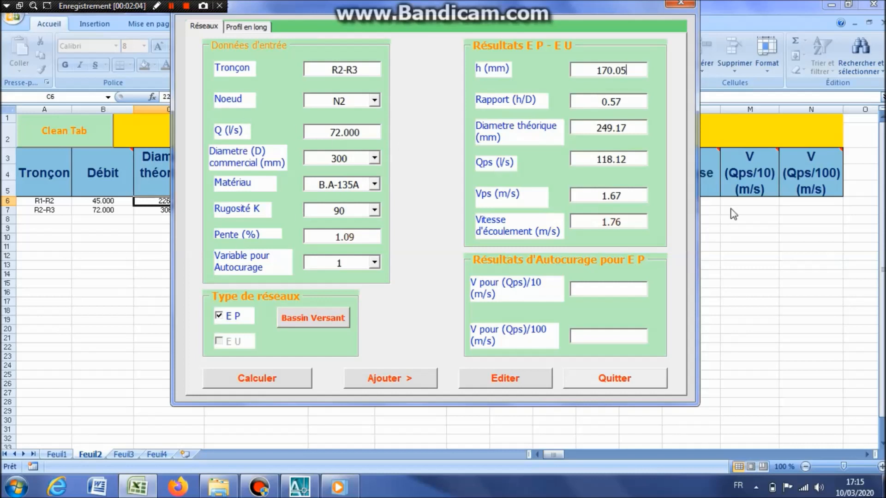
{"action": "left_click", "coordinate": [262, 29]}
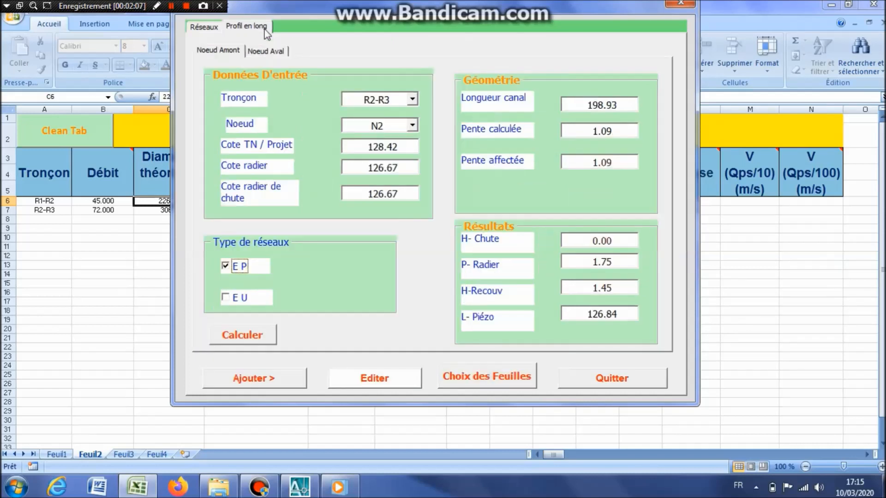
{"action": "left_click", "coordinate": [216, 51]}
{"action": "left_click", "coordinate": [277, 53]}
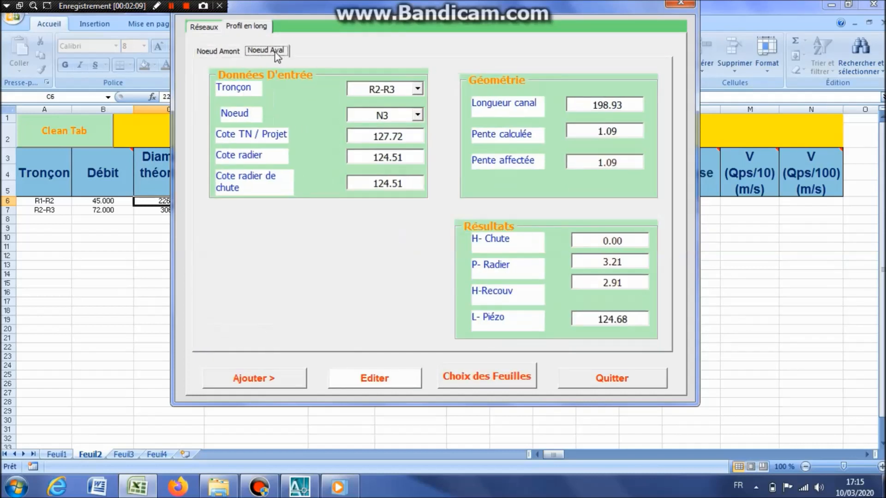
- Look up section R2-R3 in the network edit form and update its stored record with the recalculated results
{"action": "left_click", "coordinate": [214, 28]}
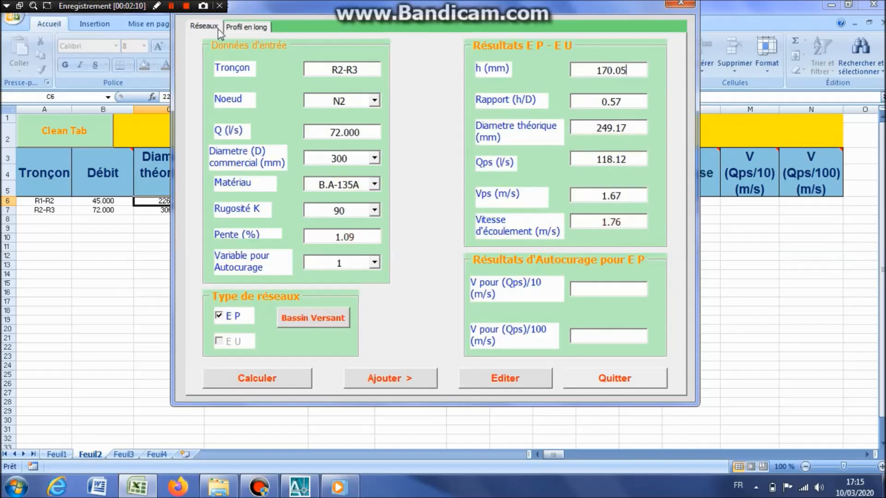
{"action": "left_click", "coordinate": [496, 382]}
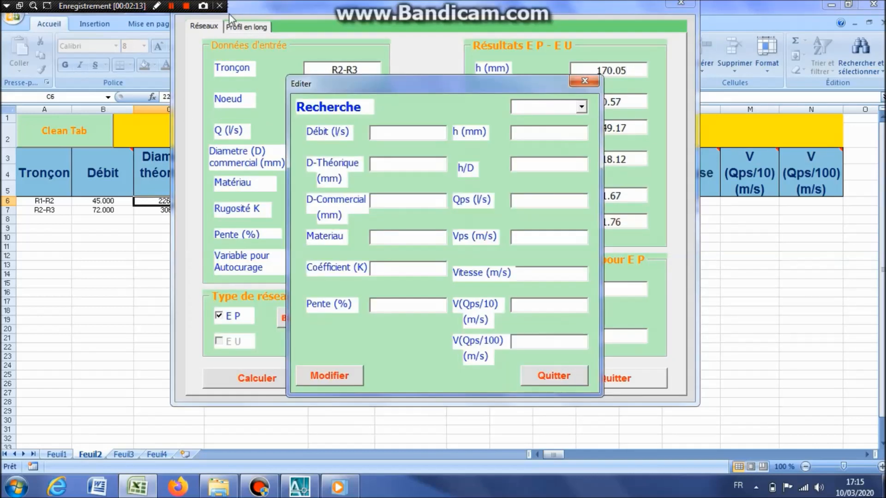
{"action": "left_click", "coordinate": [581, 107]}
{"action": "left_click", "coordinate": [558, 133]}
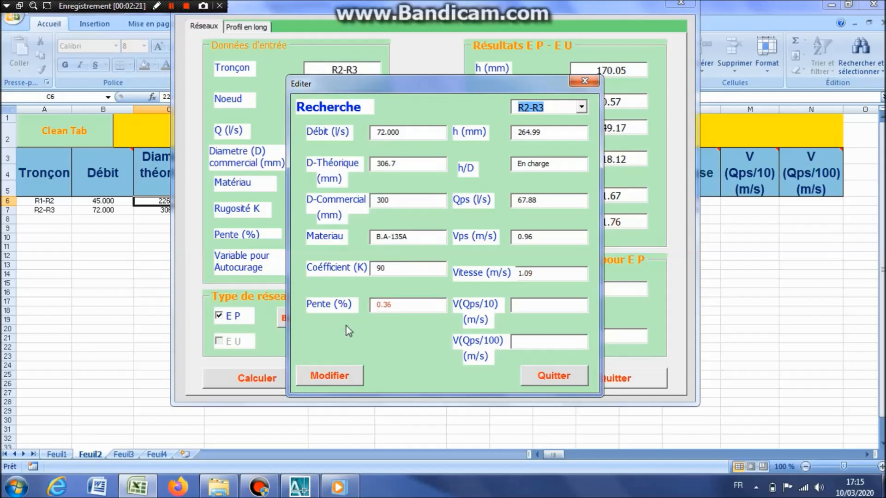
{"action": "left_click", "coordinate": [331, 377]}
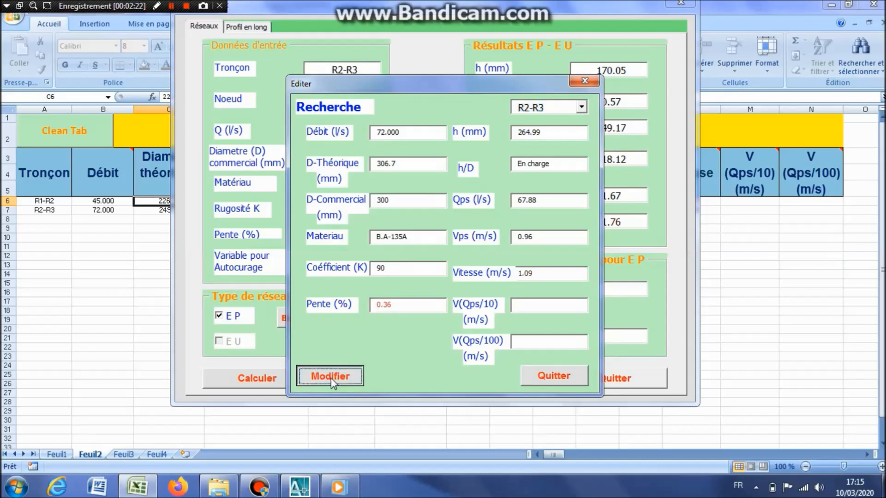
{"action": "left_click", "coordinate": [554, 376]}
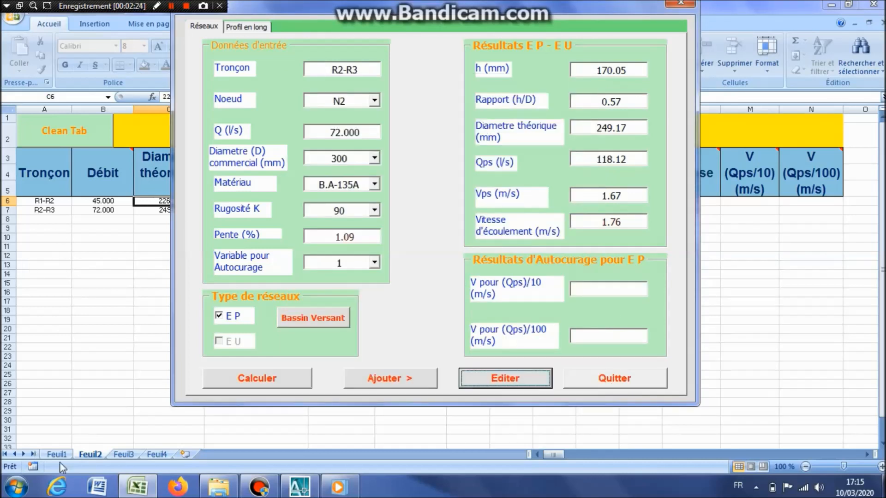
- From the long profile form, display the Profil en long table through the sheet selection and close that dialog
{"action": "left_click", "coordinate": [261, 29]}
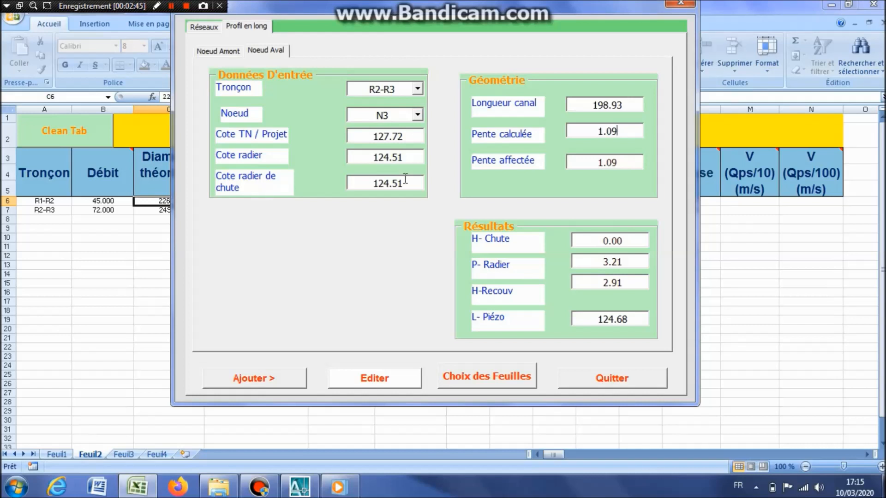
{"action": "left_click", "coordinate": [503, 382]}
{"action": "left_click", "coordinate": [358, 250]}
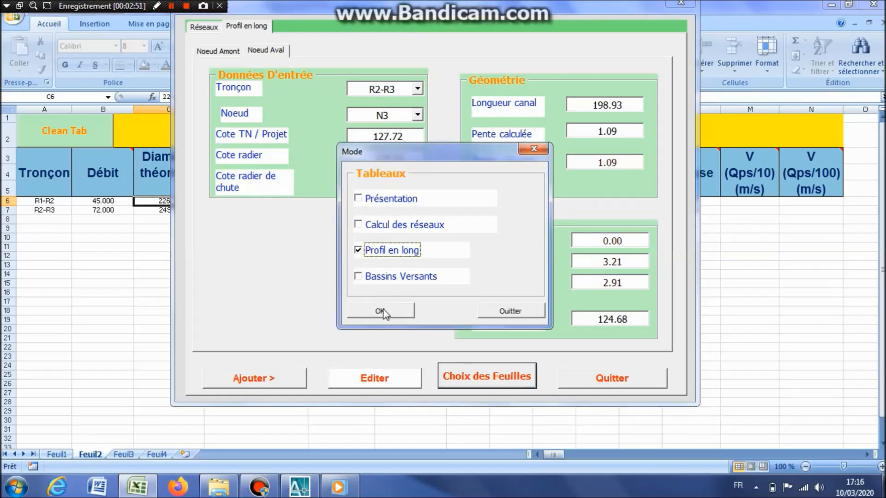
{"action": "left_click", "coordinate": [534, 149]}
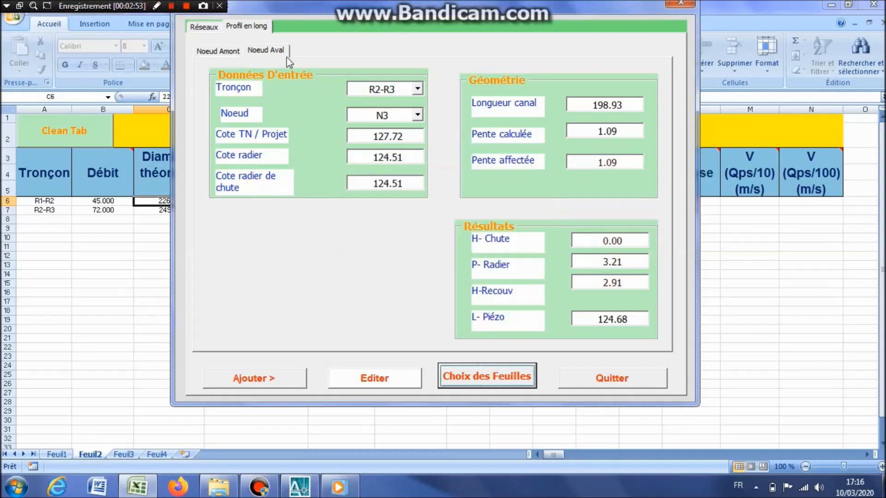
{"action": "left_click", "coordinate": [490, 384]}
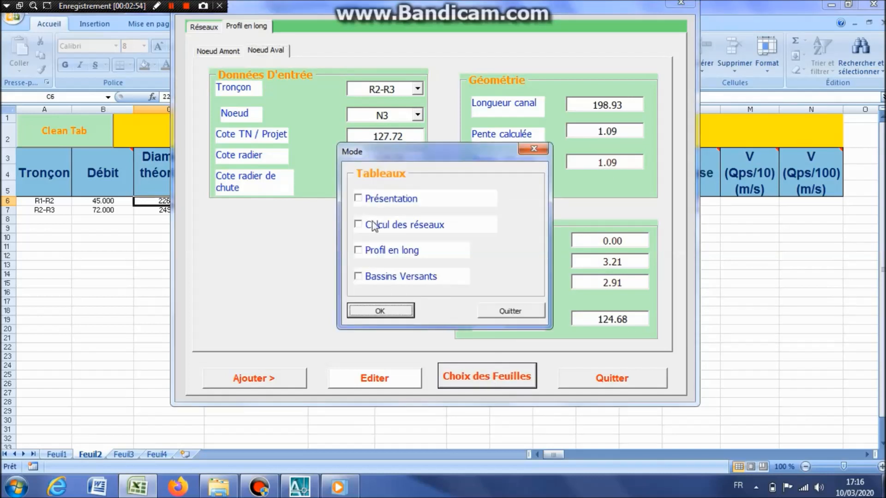
{"action": "left_click", "coordinate": [358, 250]}
{"action": "left_click", "coordinate": [376, 310]}
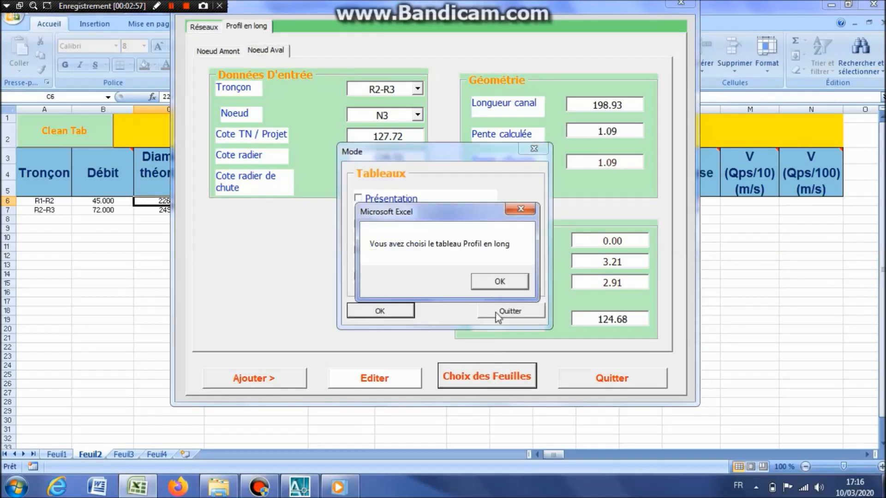
{"action": "left_click", "coordinate": [499, 281]}
{"action": "left_click", "coordinate": [511, 311]}
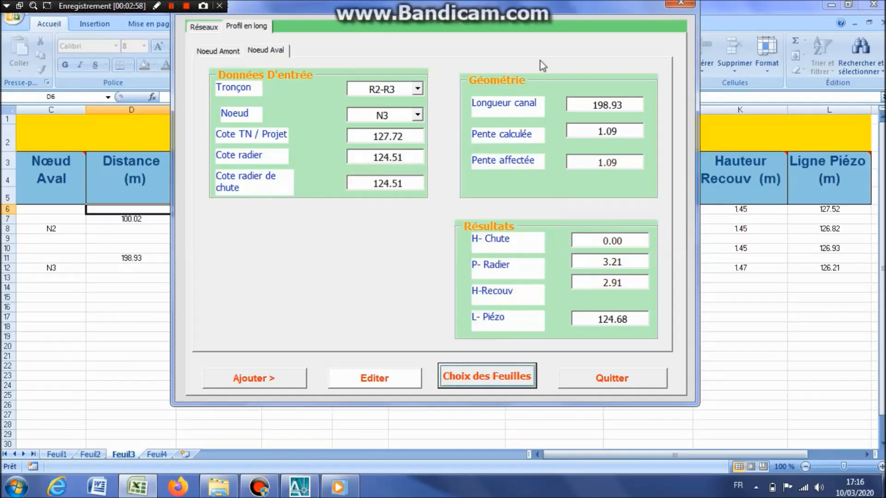
- Examine the uncovered PROFIL EN LONG E.P table and compare it with R2-R3's upstream and downstream node results in the form
{"action": "left_click_drag", "start_coordinate": [552, 7], "coordinate": [499, 367]}
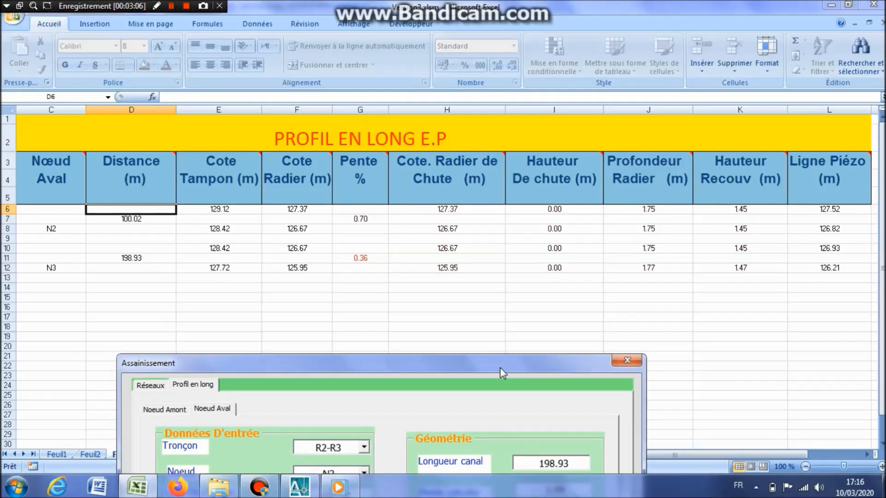
{"action": "left_click_drag", "start_coordinate": [503, 373], "coordinate": [607, 14]}
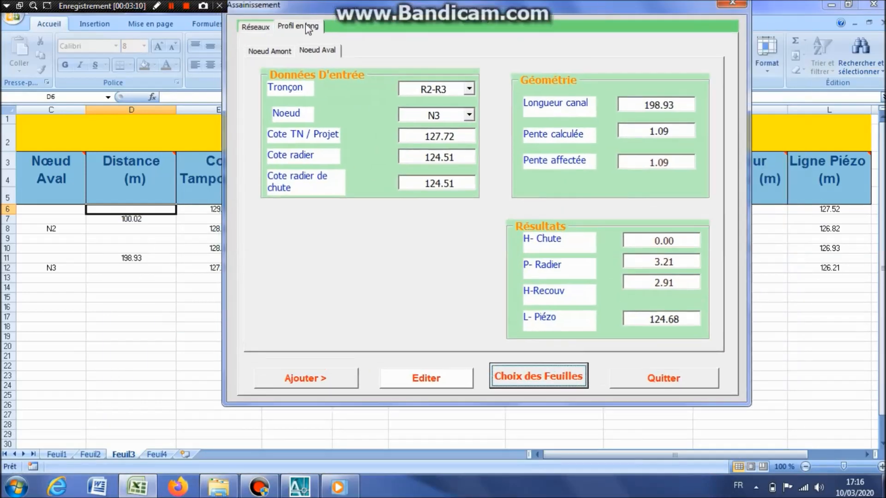
{"action": "left_click", "coordinate": [263, 53]}
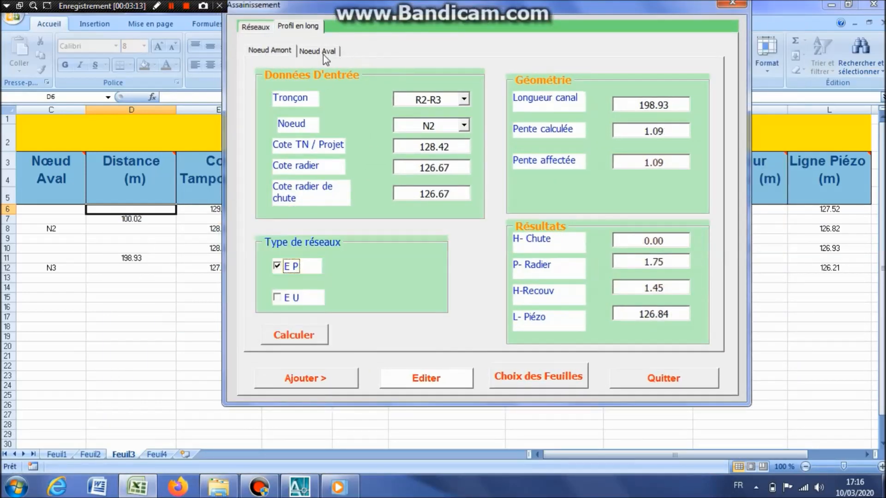
{"action": "left_click", "coordinate": [324, 54]}
- Look up R2-R3 as upstream node in the long profile edit form and update its stored record
{"action": "left_click", "coordinate": [425, 376]}
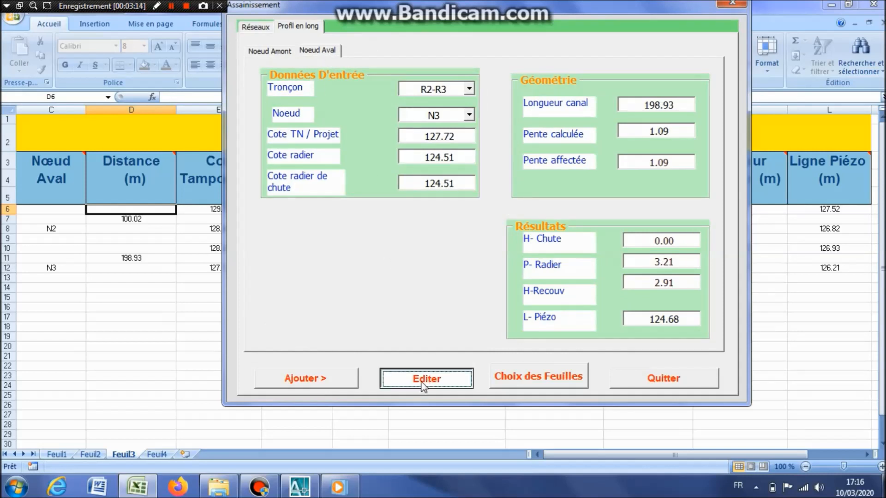
{"action": "left_click", "coordinate": [612, 123]}
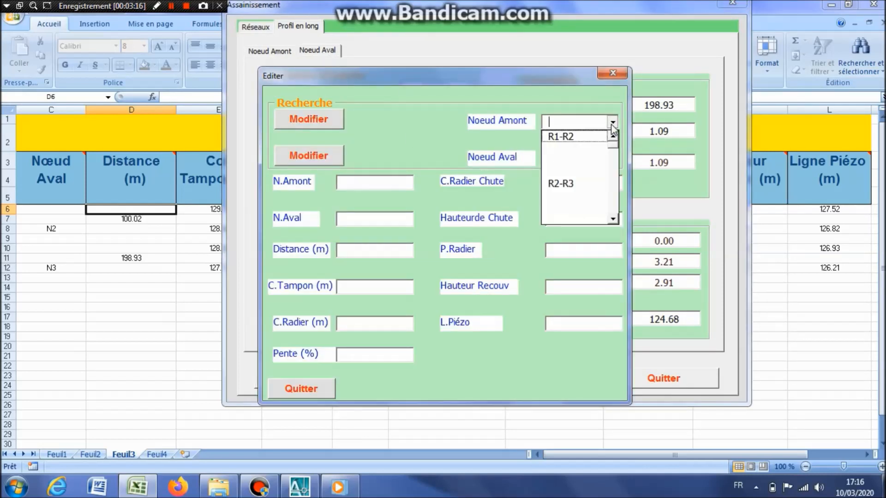
{"action": "left_click", "coordinate": [573, 185]}
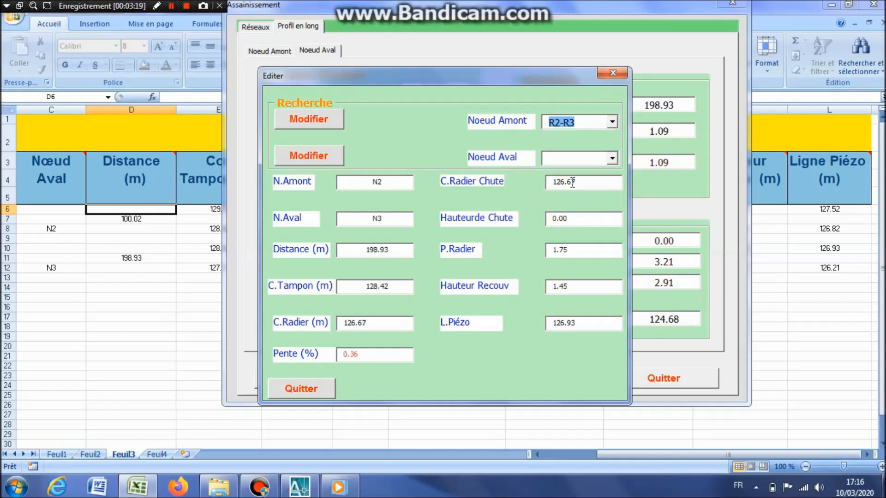
{"action": "left_click", "coordinate": [324, 124]}
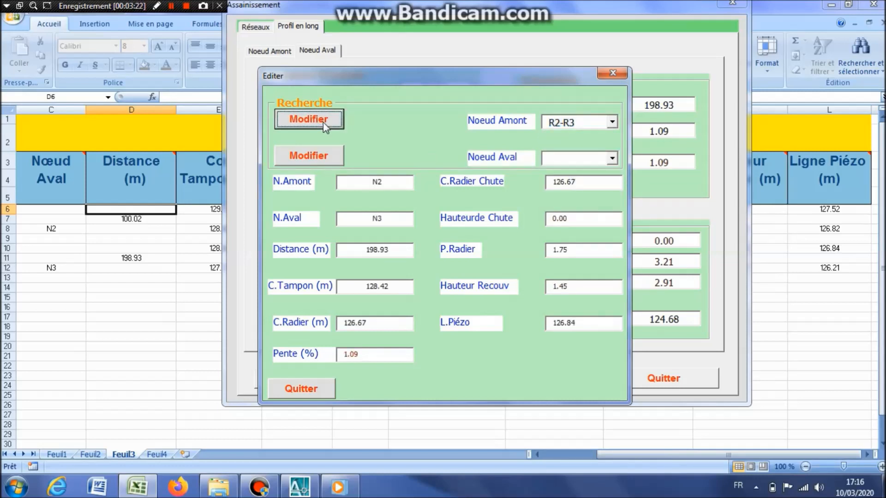
- Look up R2-R3 as downstream node, update its stored long profile record, and close the edit and sizing forms
{"action": "left_click", "coordinate": [612, 159]}
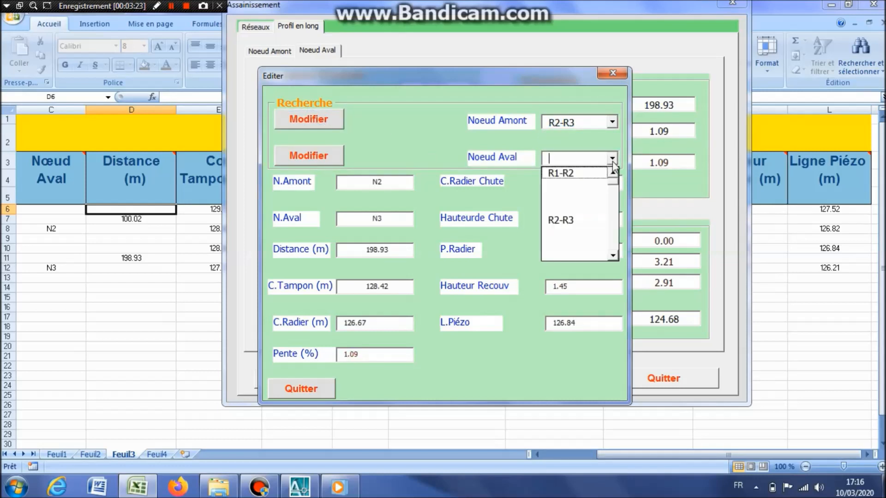
{"action": "left_click", "coordinate": [583, 220]}
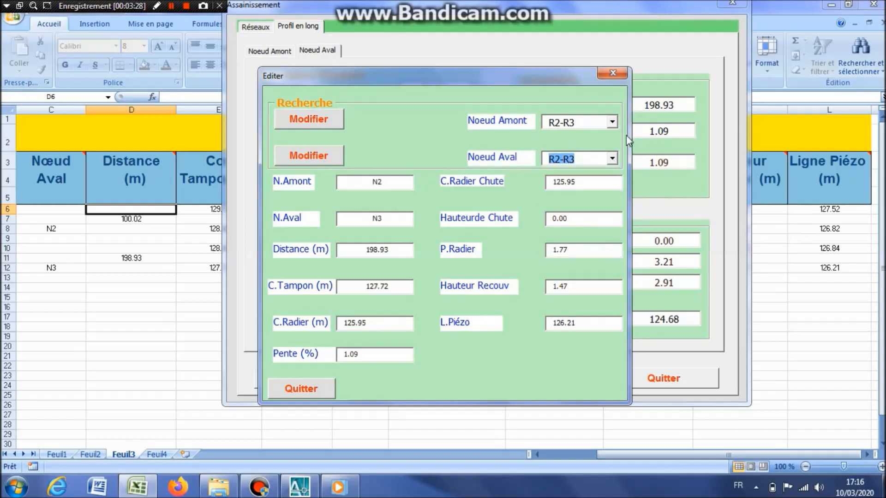
{"action": "left_click", "coordinate": [612, 122]}
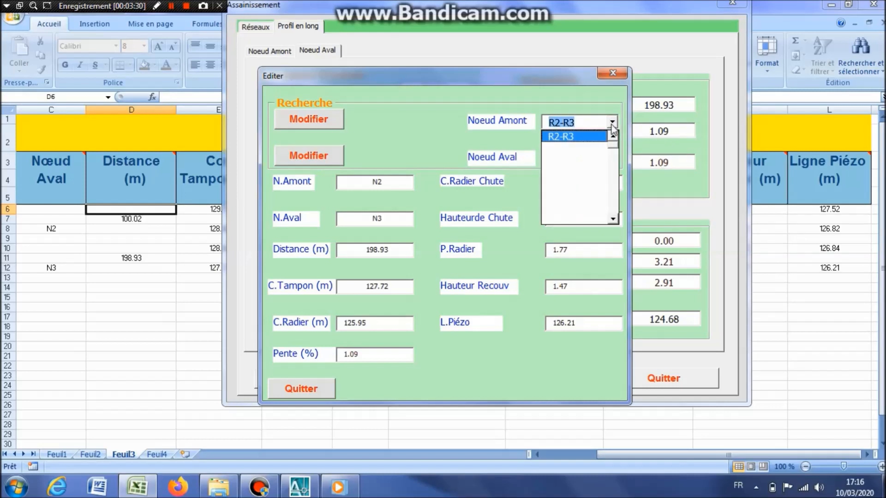
{"action": "left_click", "coordinate": [611, 124]}
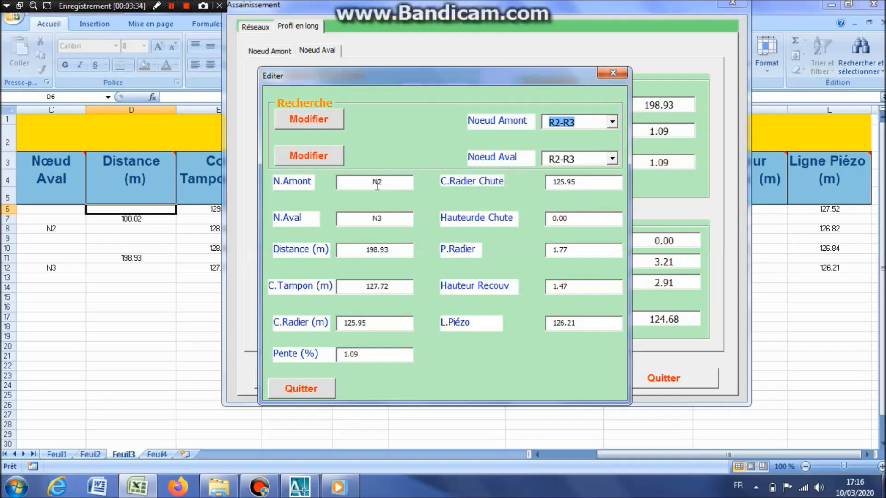
{"action": "left_click", "coordinate": [323, 159]}
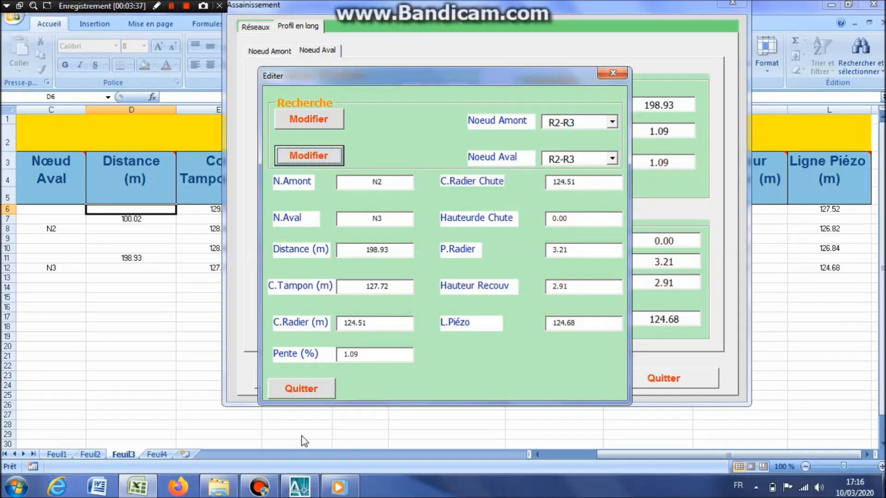
{"action": "left_click", "coordinate": [312, 386]}
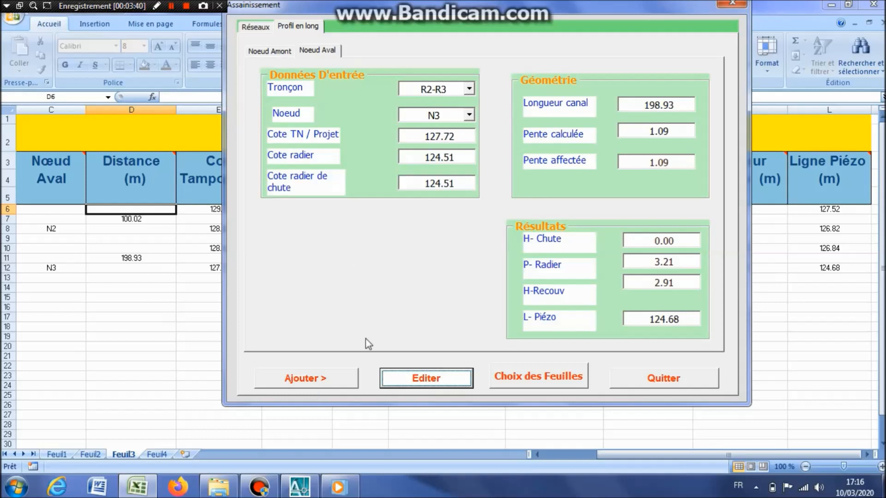
{"action": "left_click", "coordinate": [648, 383]}
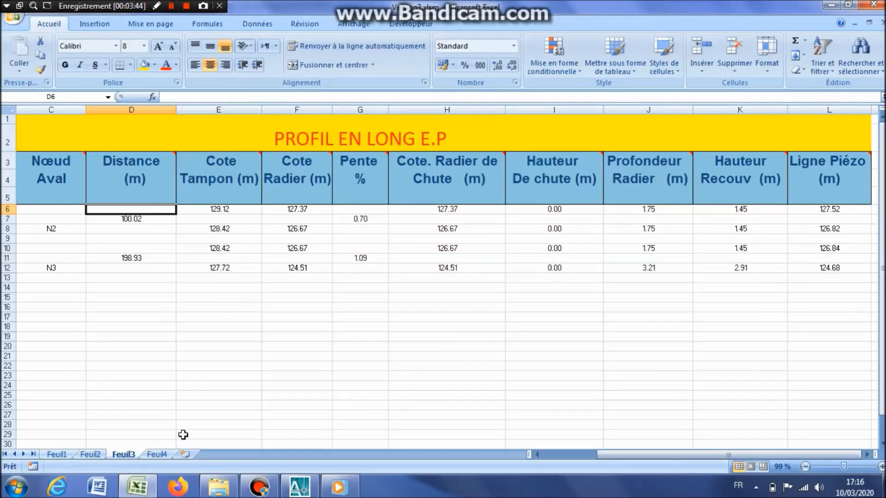
- Review the EAUX PLUVIALES, PROFIL EN LONG E.P and BASSINS VERSANTS tables, including BV02's runoff coefficient
{"action": "left_click", "coordinate": [90, 456]}
{"action": "left_click", "coordinate": [537, 253]}
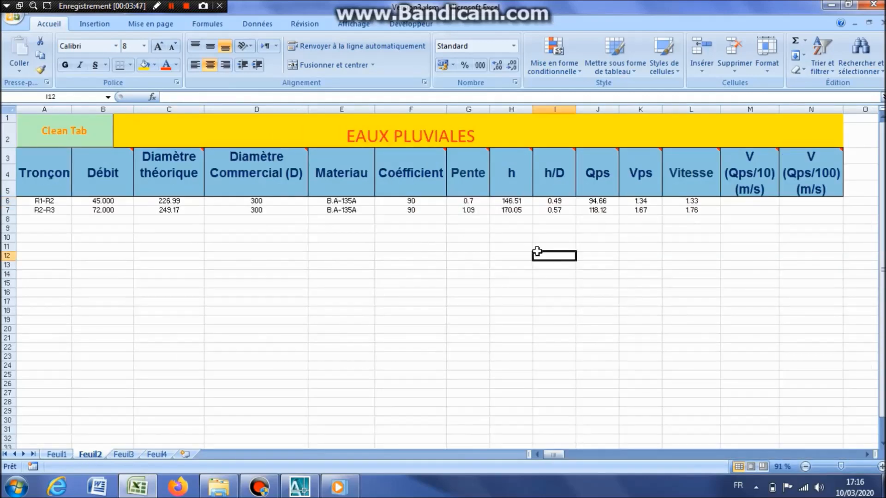
{"action": "left_click", "coordinate": [124, 455]}
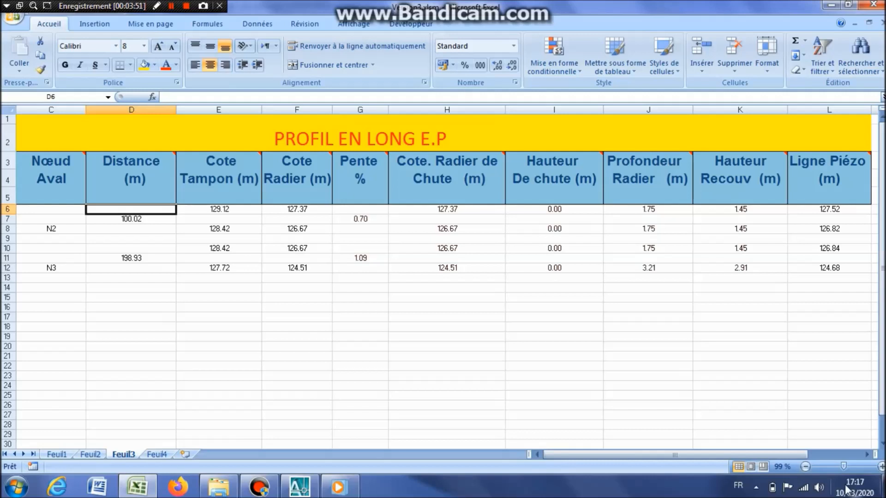
{"action": "mouse_move", "coordinate": [847, 489]}
{"action": "left_click", "coordinate": [162, 456]}
{"action": "left_click", "coordinate": [452, 289]}
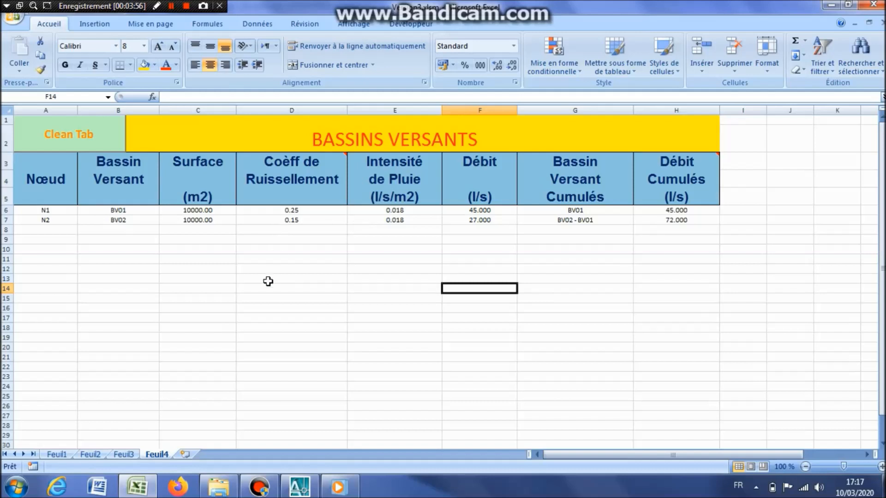
{"action": "left_click", "coordinate": [306, 307]}
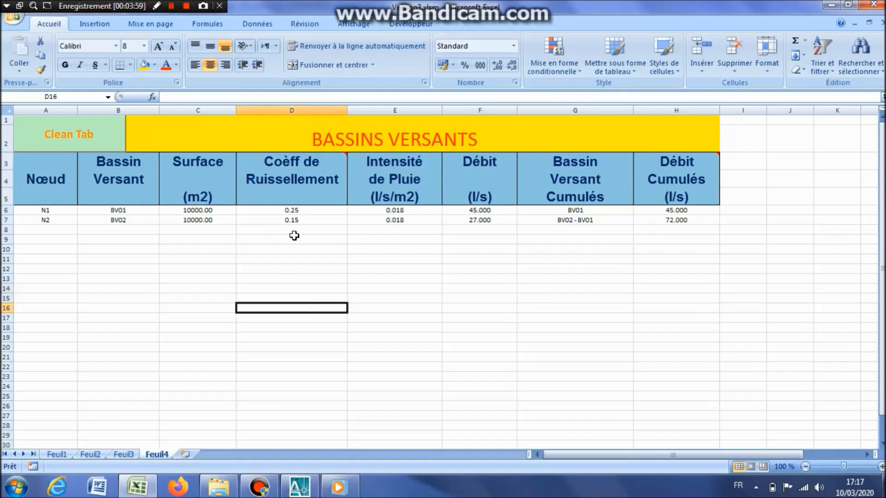
{"action": "left_click", "coordinate": [297, 220]}
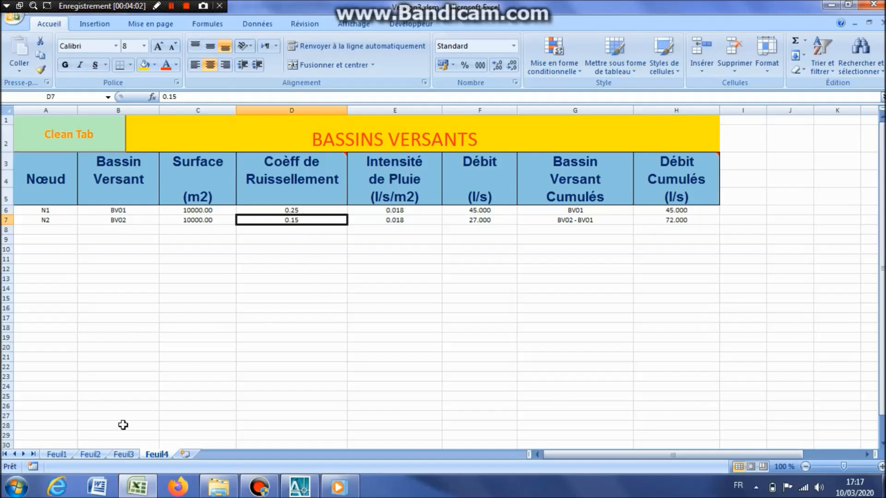
{"action": "left_click", "coordinate": [133, 487]}
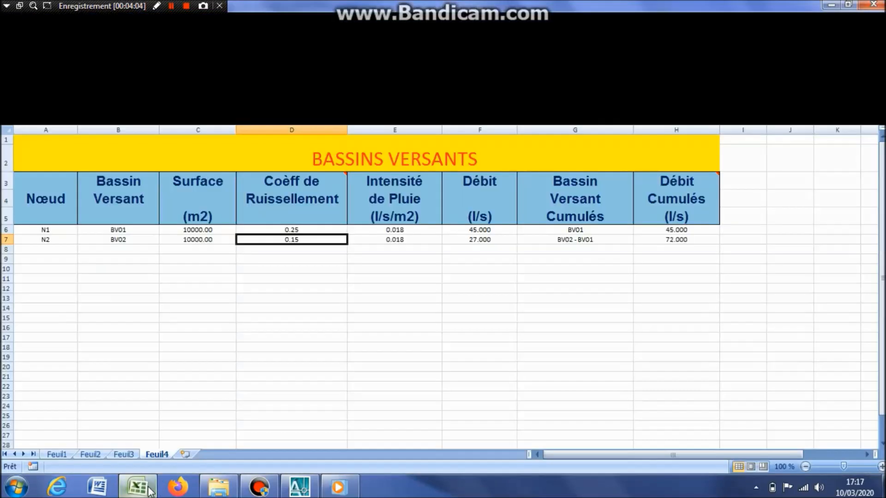
{"action": "left_click", "coordinate": [133, 487]}
- Reopen the Dimensionnement form from the welcome sheet and bring up its Bassins Versants form
{"action": "left_click", "coordinate": [56, 456]}
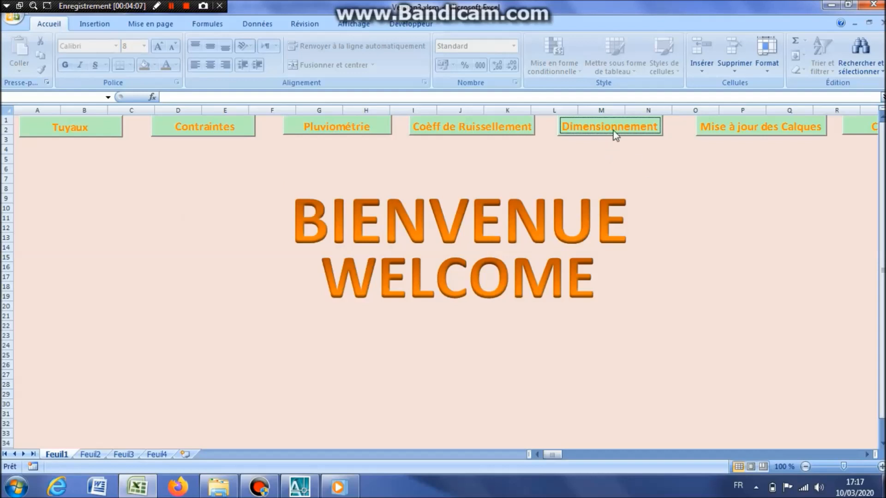
{"action": "left_click", "coordinate": [617, 130]}
{"action": "left_click", "coordinate": [347, 361]}
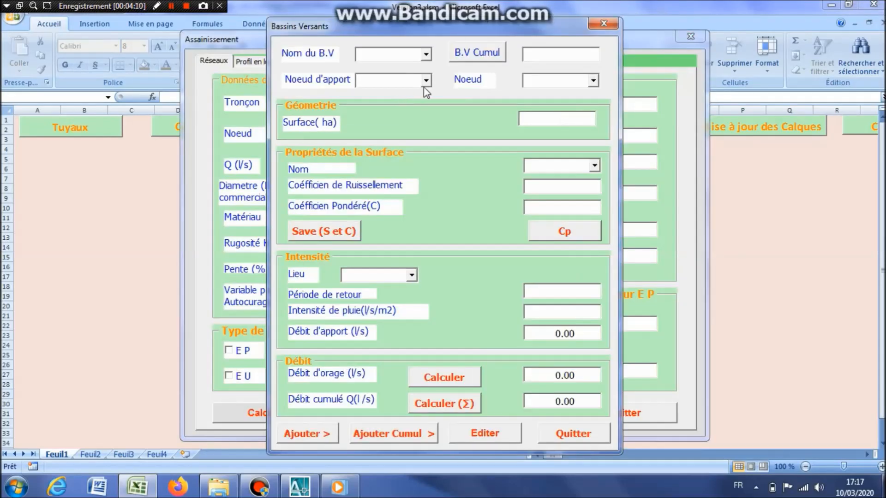
- Choose catchment BV02, add it to the cumulative catchments and assign it to node N2
{"action": "left_click", "coordinate": [427, 55]}
{"action": "left_click", "coordinate": [395, 81]}
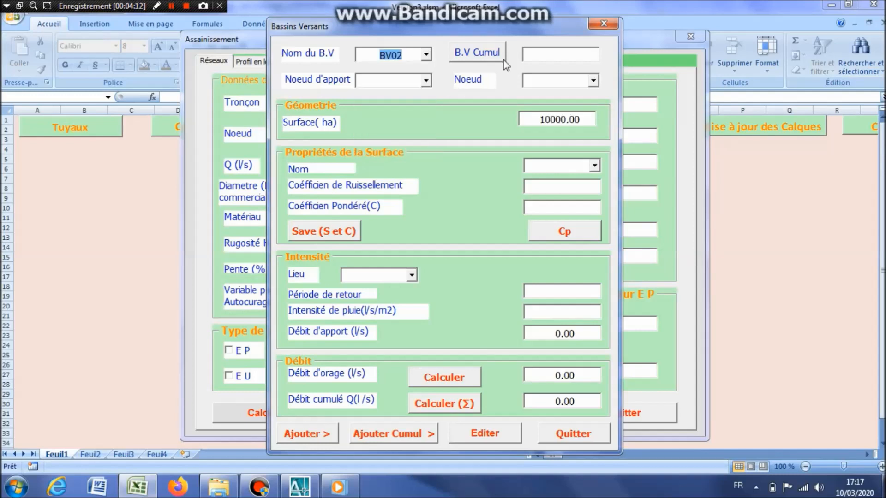
{"action": "left_click", "coordinate": [484, 55]}
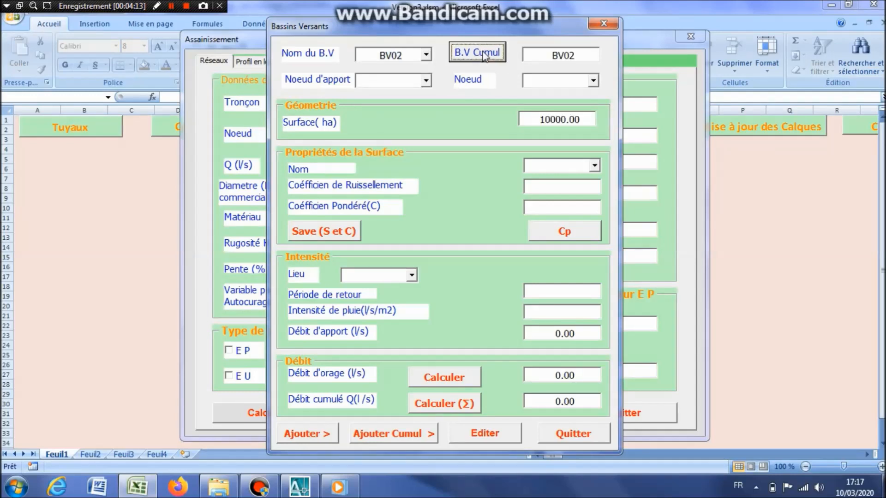
{"action": "left_click", "coordinate": [593, 81]}
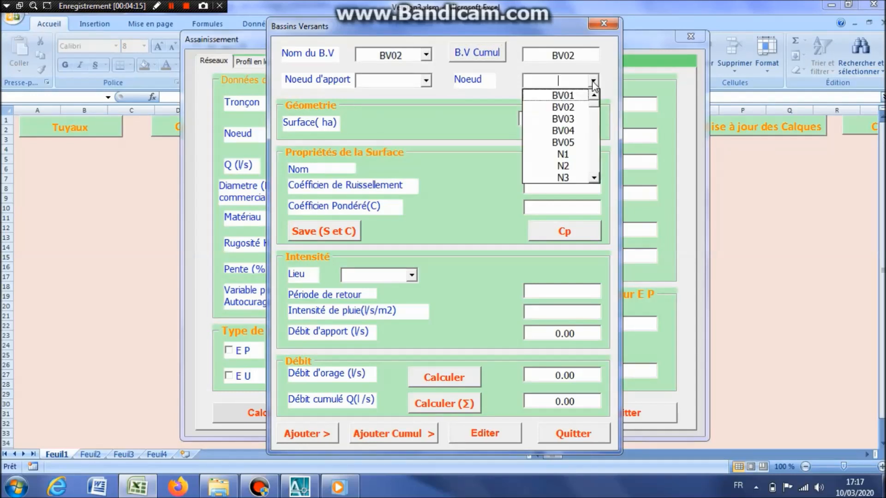
{"action": "left_click", "coordinate": [570, 166]}
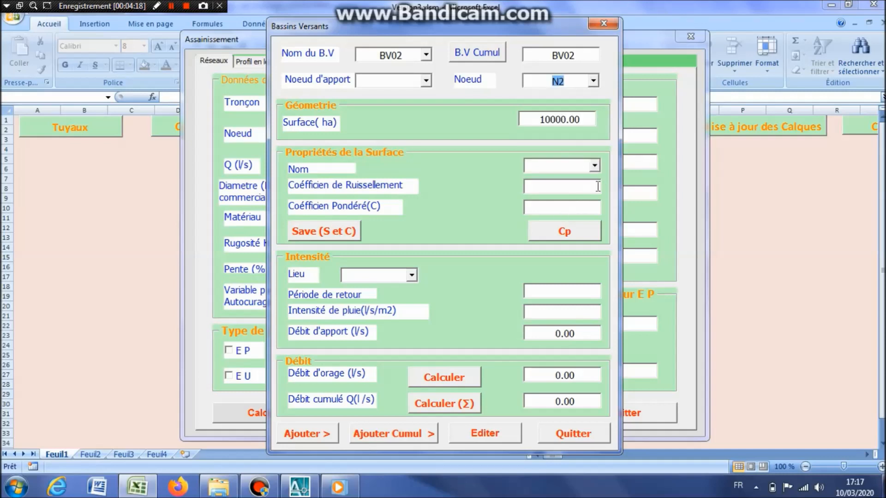
- Select the habitations surface type with runoff coefficient 0.40 for BV02 and save its area and coefficient
{"action": "left_click", "coordinate": [595, 166]}
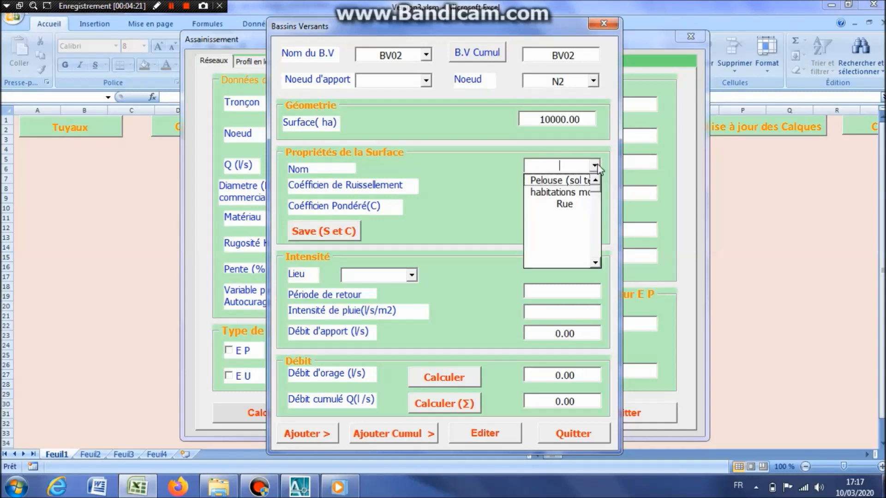
{"action": "left_click", "coordinate": [560, 189]}
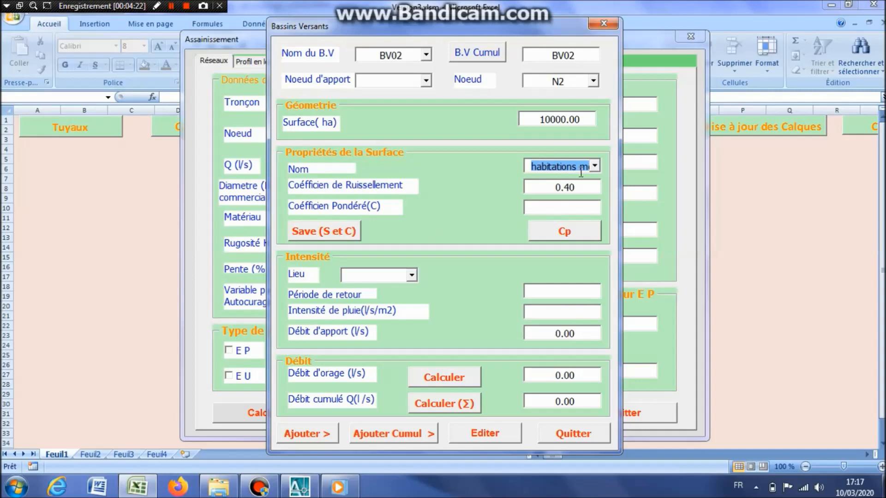
{"action": "left_click", "coordinate": [342, 235]}
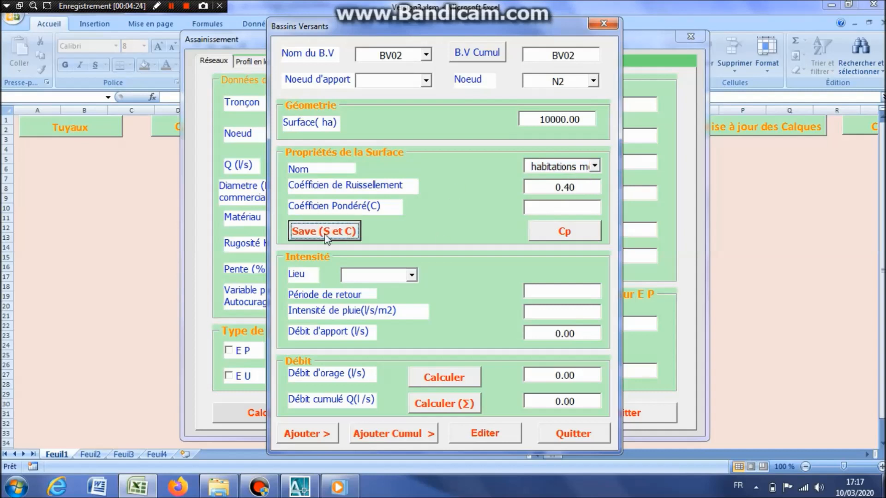
- Compute BV02's weighted runoff coefficient, set the rainfall location to Alger and calculate the storm flow
{"action": "left_click", "coordinate": [576, 233]}
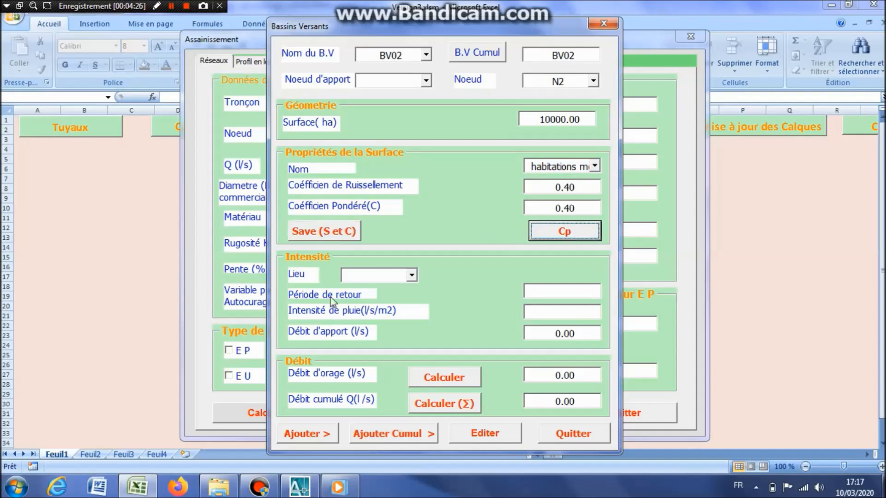
{"action": "left_click", "coordinate": [411, 275]}
{"action": "left_click", "coordinate": [386, 291]}
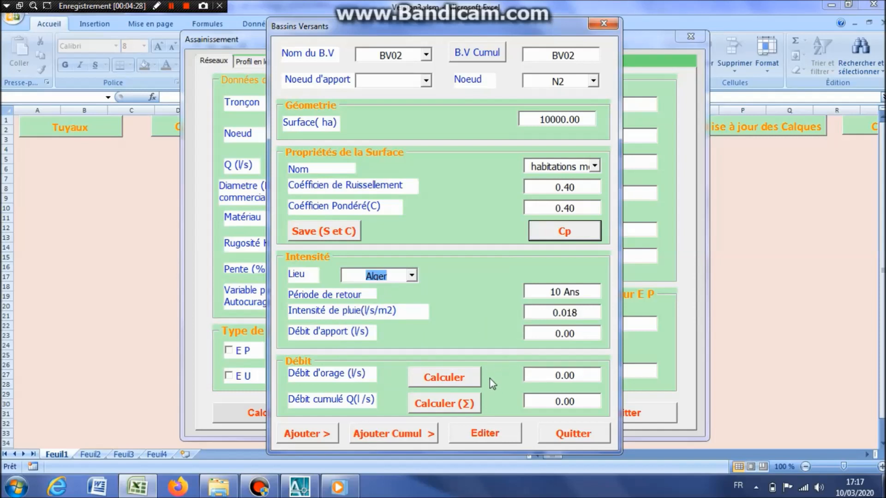
{"action": "left_click", "coordinate": [456, 381]}
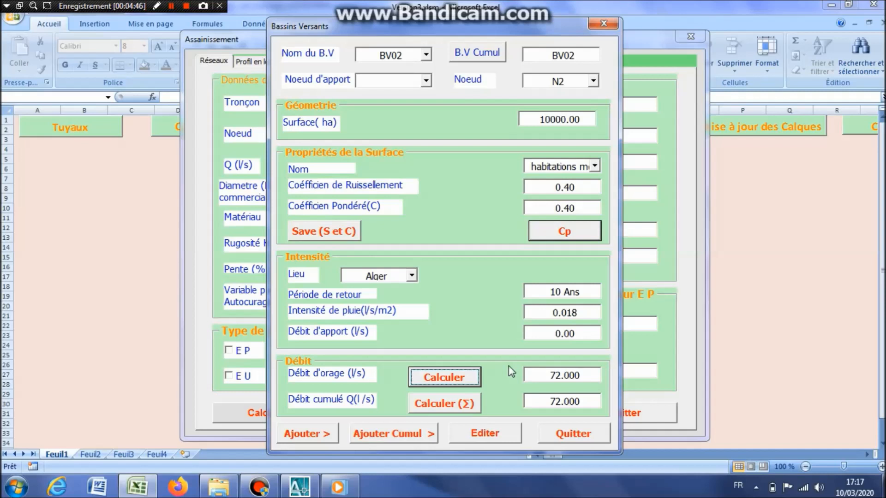
- Look up node N2 in the catchment editor and update its record with BV02's recalculated data
{"action": "left_click", "coordinate": [498, 438]}
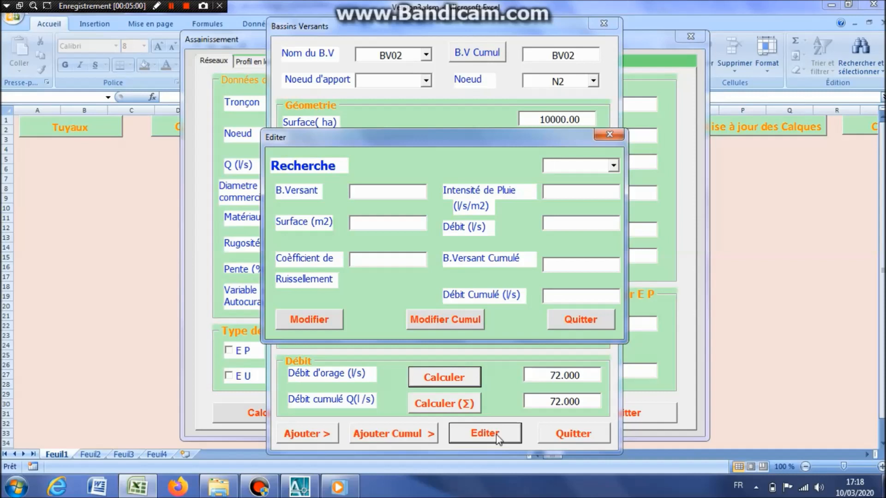
{"action": "left_click", "coordinate": [613, 166]}
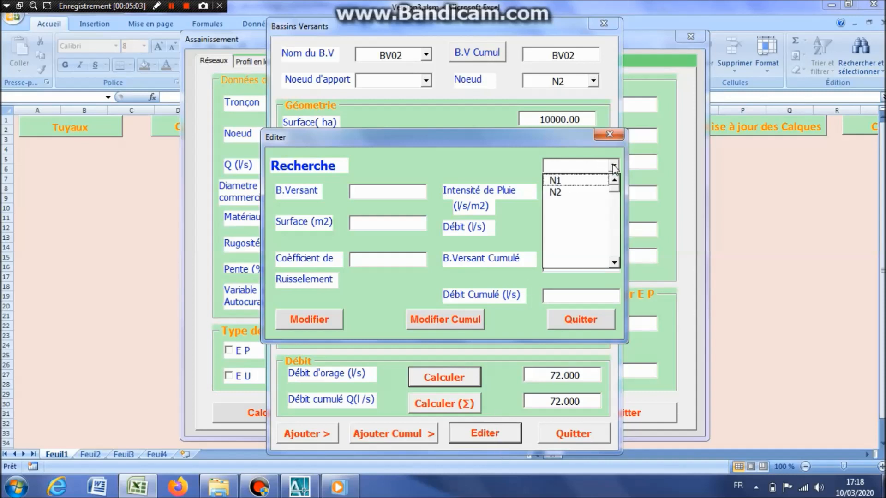
{"action": "left_click", "coordinate": [563, 192]}
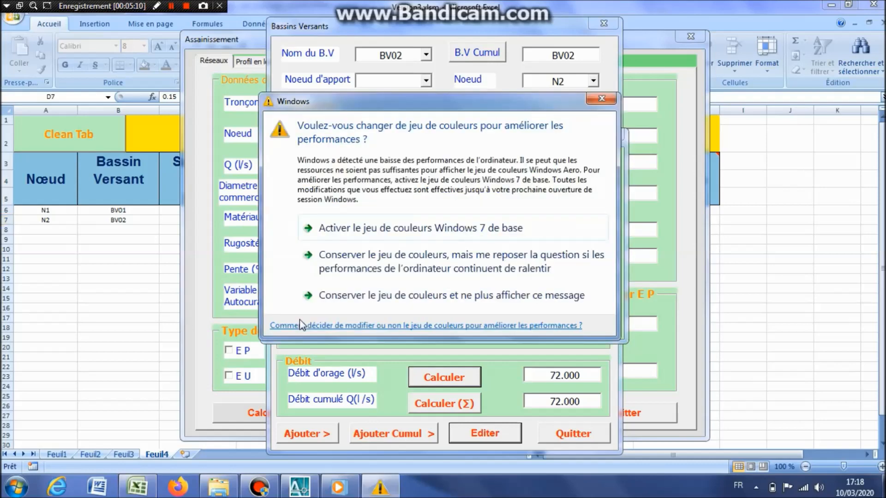
{"action": "left_click", "coordinate": [608, 99]}
{"action": "left_click", "coordinate": [315, 324]}
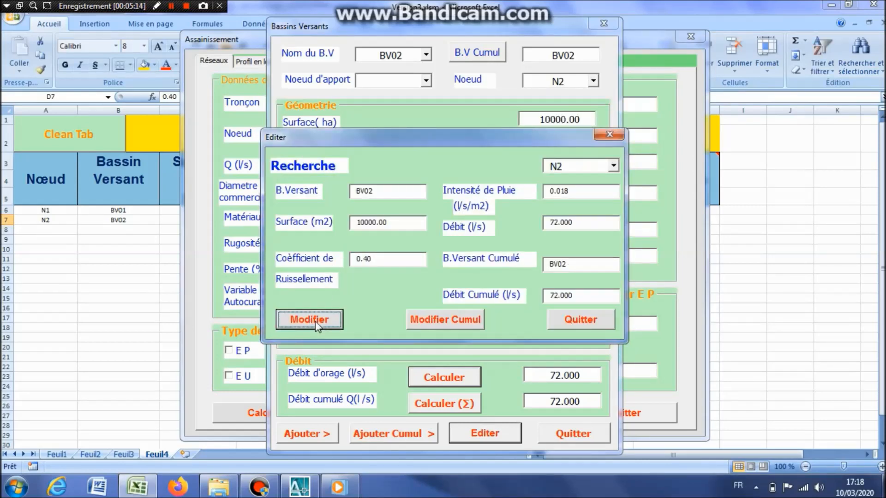
{"action": "left_click", "coordinate": [580, 320]}
- Recalculate BV02's cumulative flow with N1 as the contributing node and update node N2's cumulative record
{"action": "left_click", "coordinate": [426, 80]}
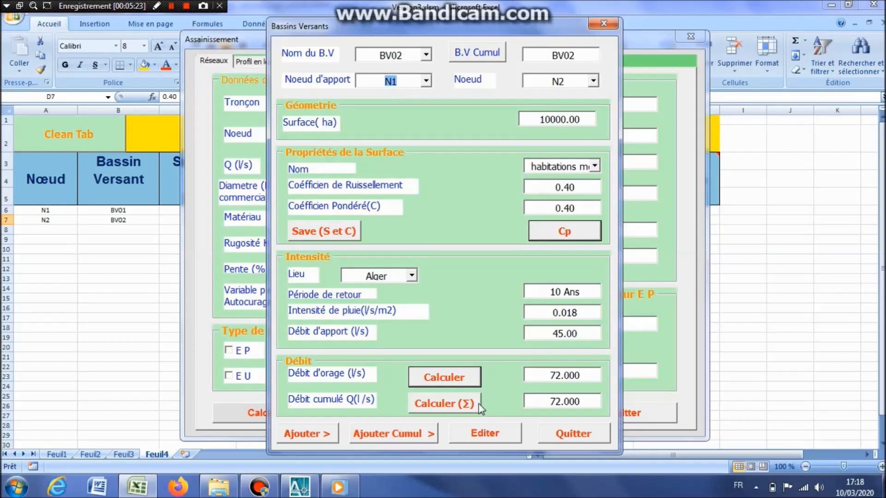
{"action": "left_click", "coordinate": [466, 405]}
{"action": "left_click", "coordinate": [501, 438]}
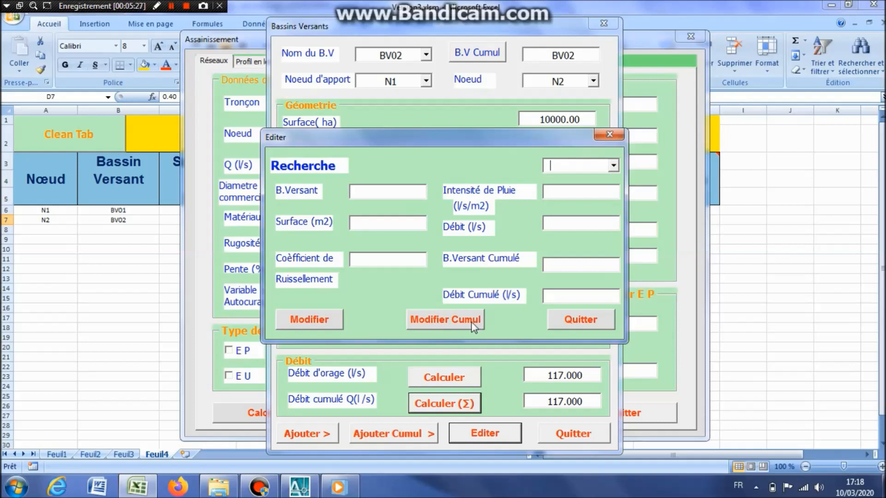
{"action": "left_click", "coordinate": [613, 165]}
{"action": "left_click", "coordinate": [580, 192]}
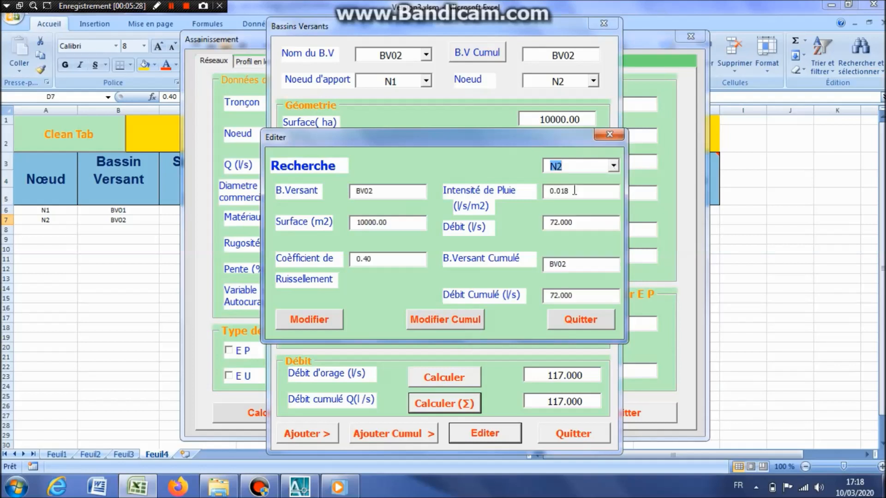
{"action": "left_click", "coordinate": [474, 319]}
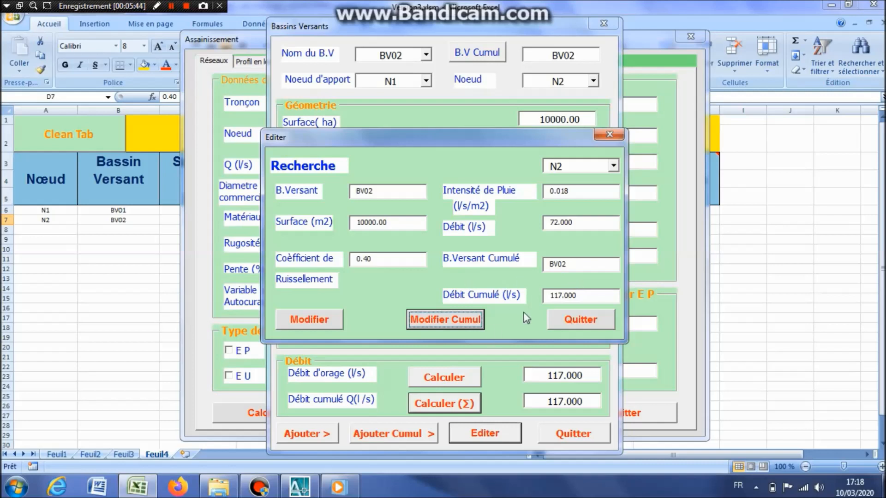
{"action": "left_click", "coordinate": [581, 319]}
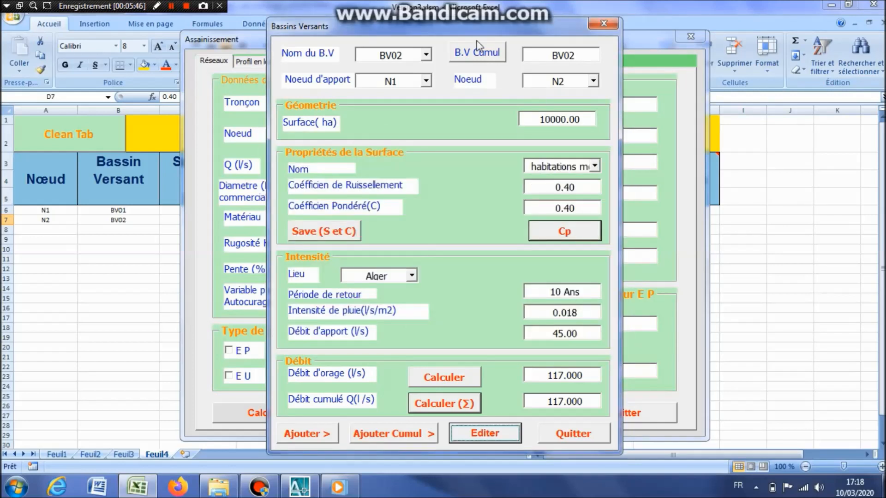
- Leave the Bassins Versants form and choose node N2 for the network calculation
{"action": "left_click", "coordinate": [587, 438]}
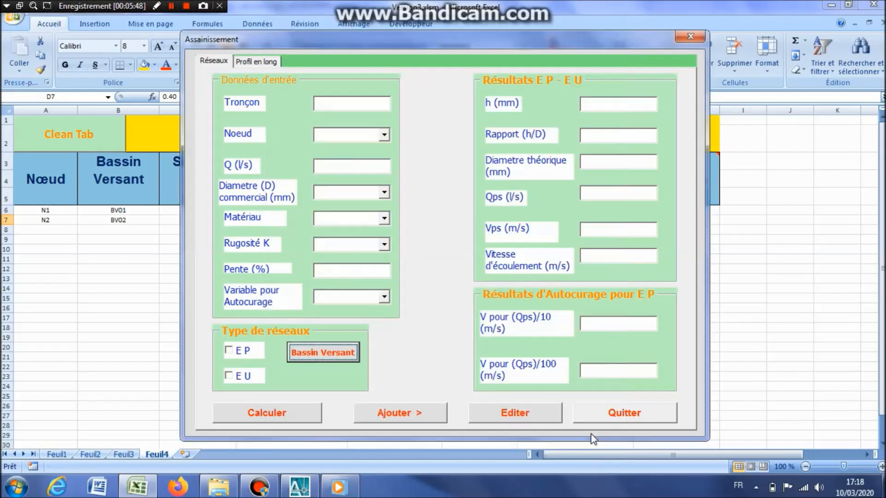
{"action": "left_click", "coordinate": [385, 135]}
{"action": "left_click", "coordinate": [357, 158]}
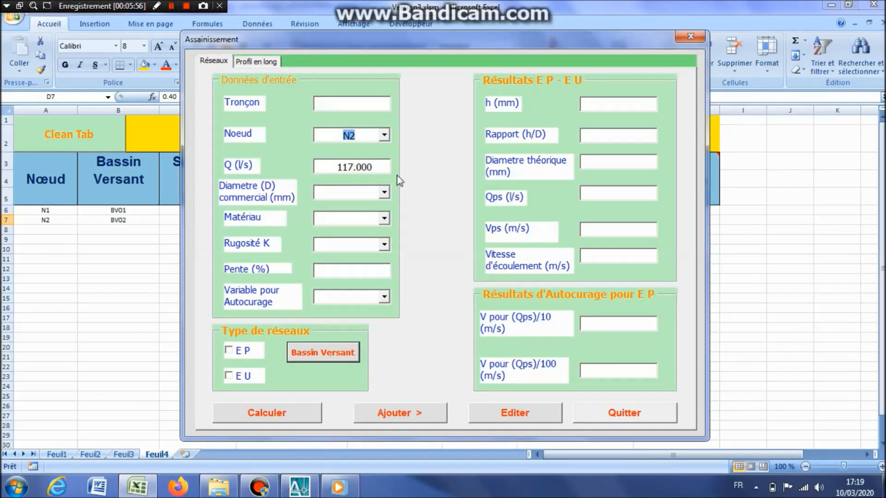
- Enter the upstream long-profile data: section R2-R3, node N2 and an invert level (Cote radier) of 126.67
{"action": "left_click", "coordinate": [274, 62]}
{"action": "left_click", "coordinate": [218, 87]}
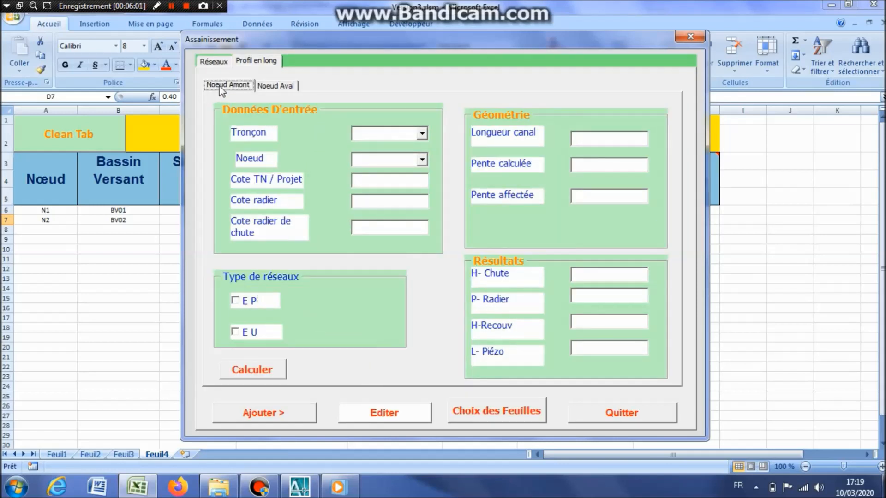
{"action": "left_click", "coordinate": [402, 132]}
{"action": "type", "text": "R"}
{"action": "left_click", "coordinate": [422, 134]}
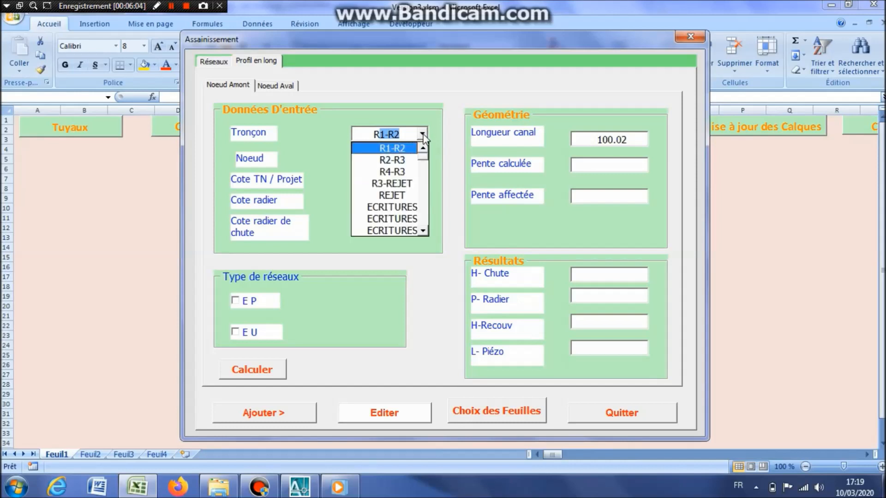
{"action": "left_click", "coordinate": [406, 159]}
{"action": "left_click", "coordinate": [423, 160]}
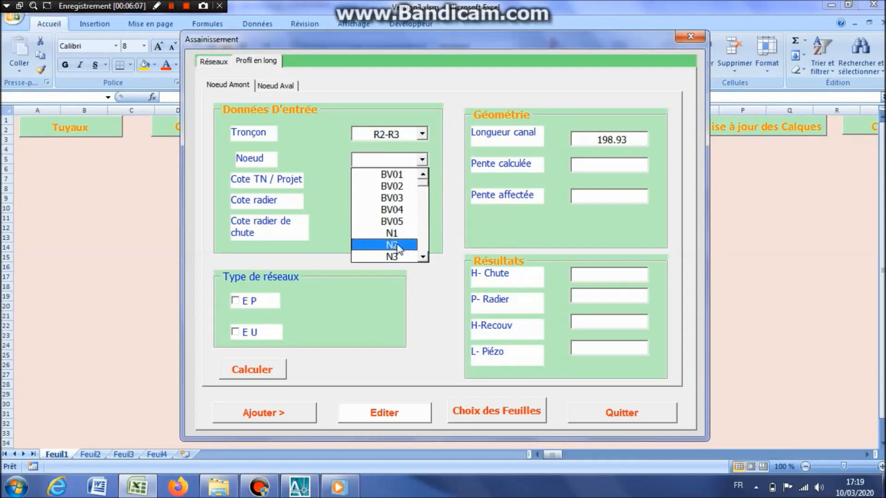
{"action": "left_click", "coordinate": [409, 243]}
{"action": "left_click", "coordinate": [393, 202]}
{"action": "type", "text": "126.67"}
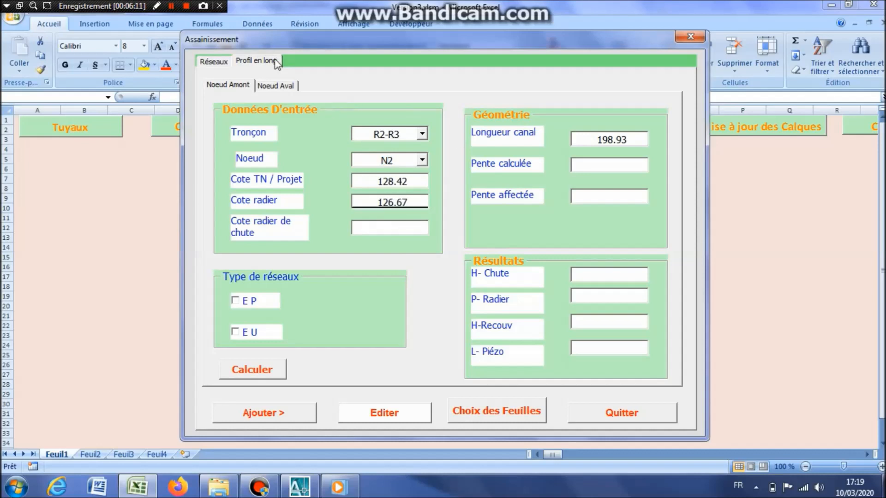
- Display the Profil en long table and move the Assainissement form aside to examine the recorded section data
{"action": "left_click", "coordinate": [287, 85]}
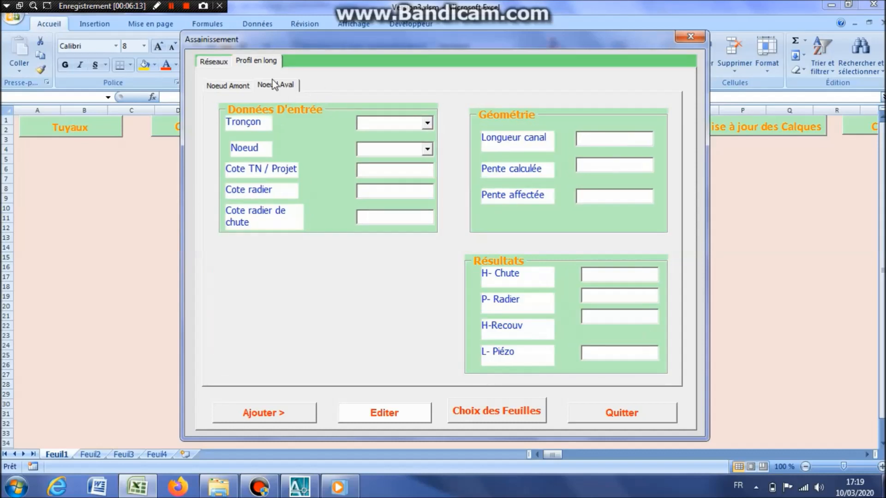
{"action": "left_click", "coordinate": [272, 65]}
{"action": "left_click", "coordinate": [475, 409]}
{"action": "left_click", "coordinate": [369, 252]}
{"action": "key", "text": "Return"}
{"action": "left_click", "coordinate": [510, 286]}
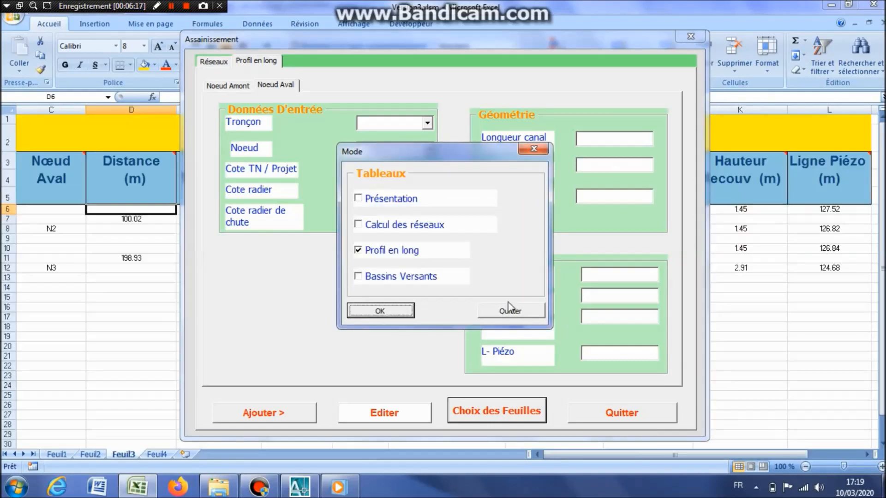
{"action": "left_click", "coordinate": [508, 309]}
{"action": "left_click_drag", "start_coordinate": [483, 37], "coordinate": [525, 55]}
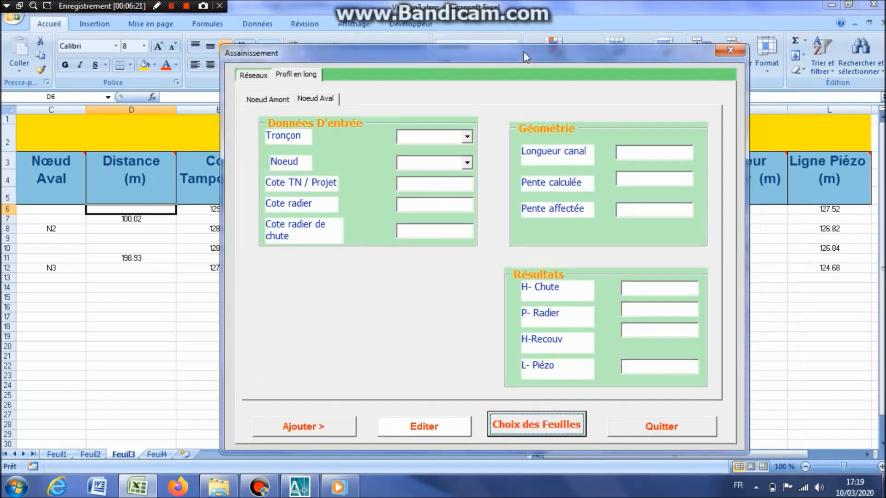
- Enter the downstream long-profile data: section R2-R3, node N3 and an invert level (Cote radier) of 124.51
{"action": "left_click", "coordinate": [323, 98]}
{"action": "left_click", "coordinate": [267, 101]}
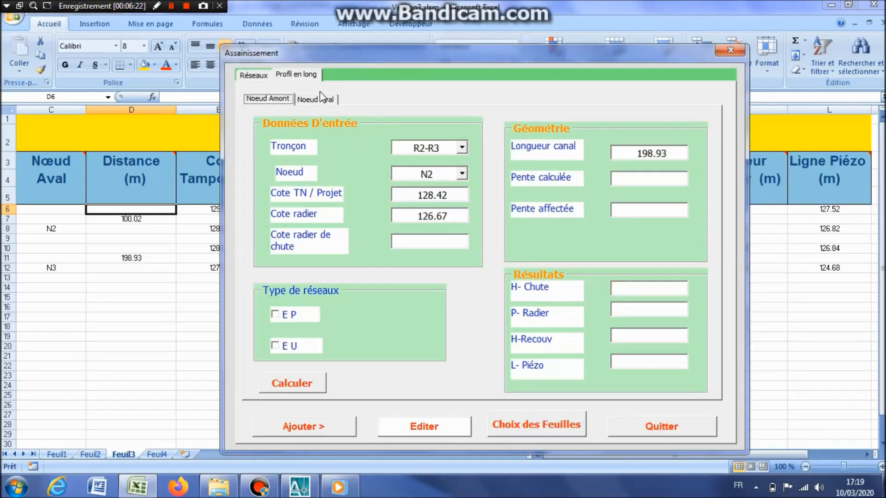
{"action": "left_click", "coordinate": [322, 99]}
{"action": "left_click", "coordinate": [419, 139]}
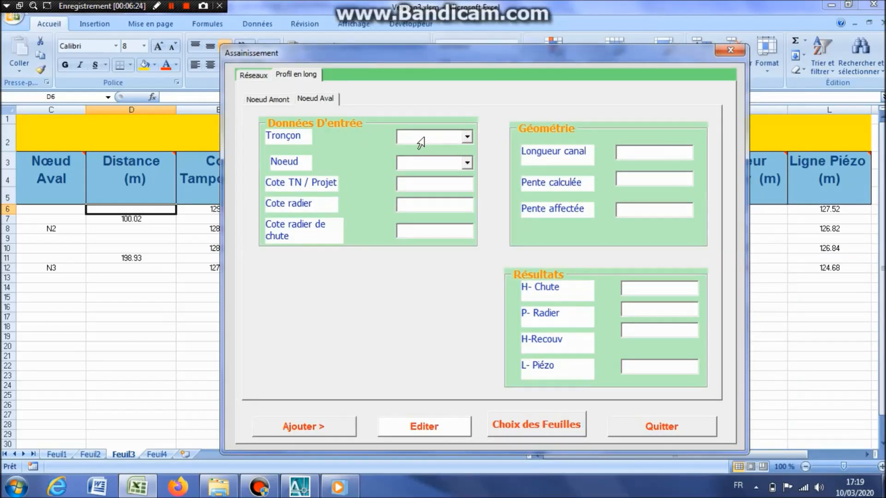
{"action": "type", "text": "R2-R3"}
{"action": "left_click", "coordinate": [467, 139]}
{"action": "left_click", "coordinate": [458, 163]}
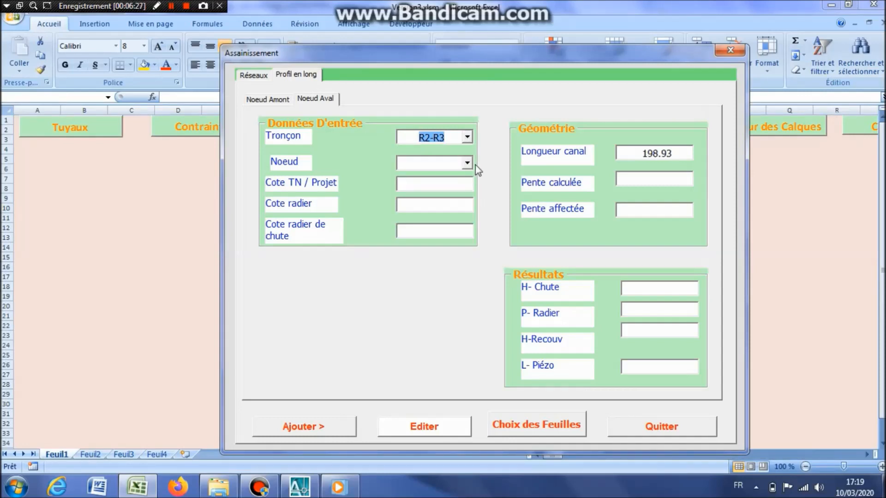
{"action": "left_click", "coordinate": [468, 163]}
{"action": "left_click", "coordinate": [442, 259]}
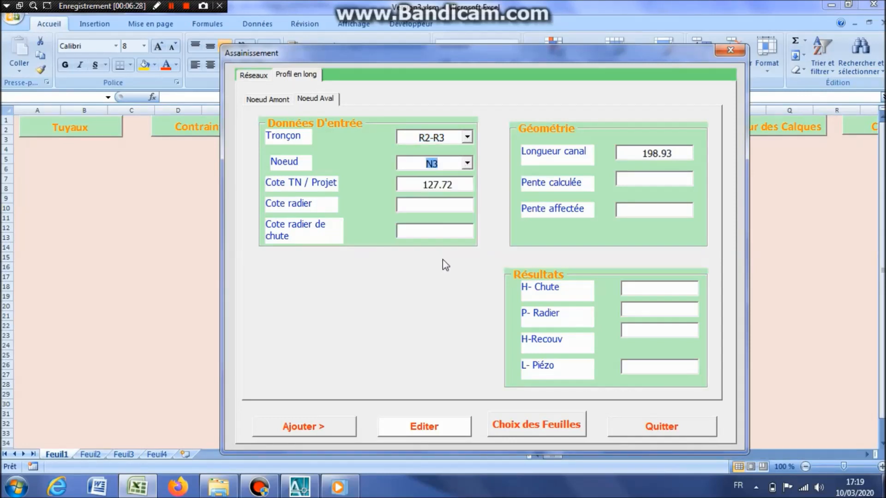
{"action": "left_click", "coordinate": [429, 211]}
{"action": "type", "text": "124.51"}
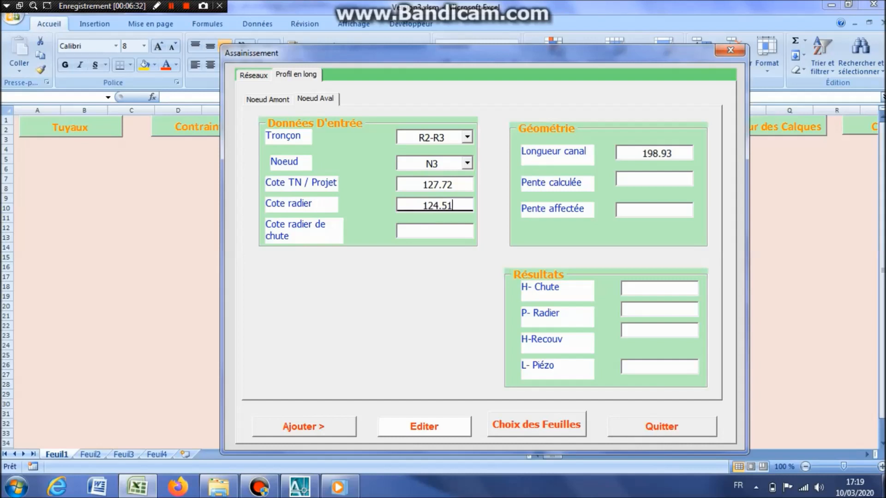
- Set the upstream profile's network type to E P and calculate the R2-R3 long profile
{"action": "left_click", "coordinate": [276, 101]}
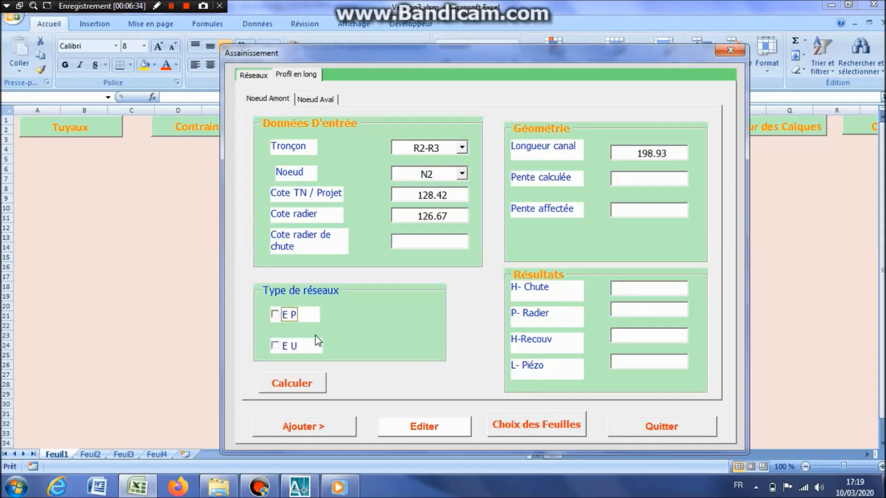
{"action": "left_click", "coordinate": [273, 315]}
{"action": "left_click", "coordinate": [292, 383]}
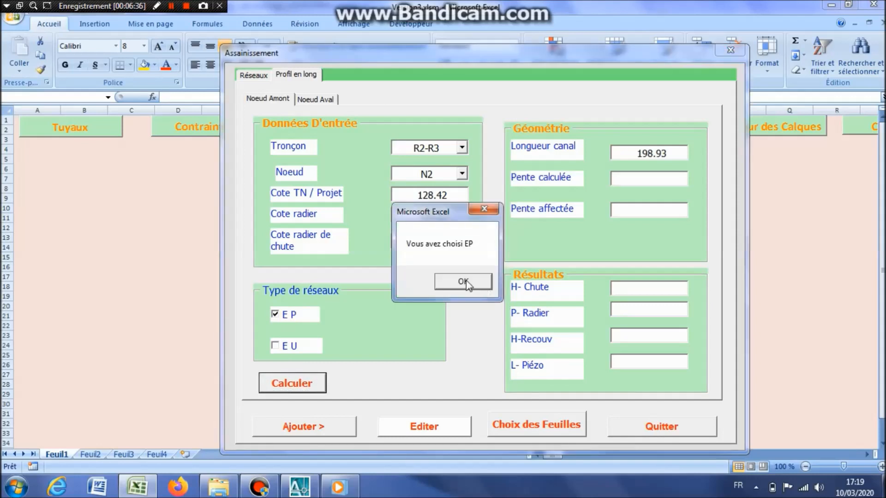
{"action": "left_click", "coordinate": [467, 280]}
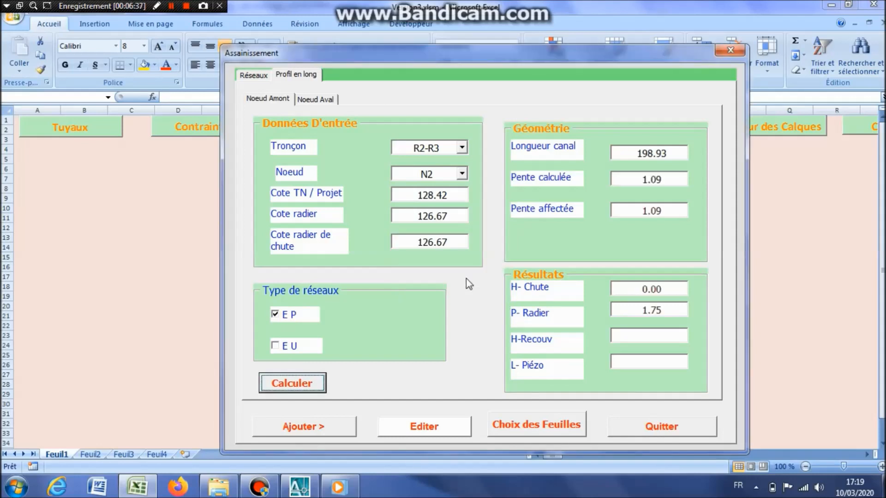
- Set R2-R3's pipe data to diameter 300 mm, material B.A-135A, roughness 90 and self-cleaning variable 1
{"action": "left_click", "coordinate": [263, 76]}
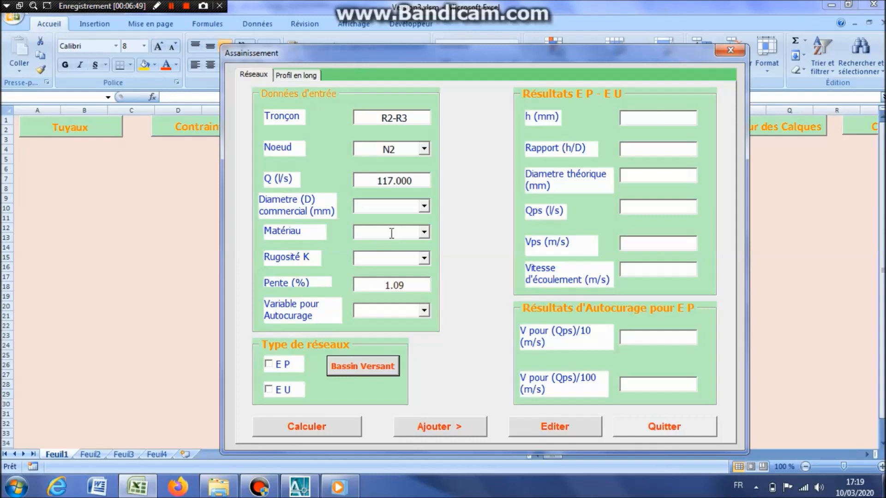
{"action": "left_click", "coordinate": [424, 206]}
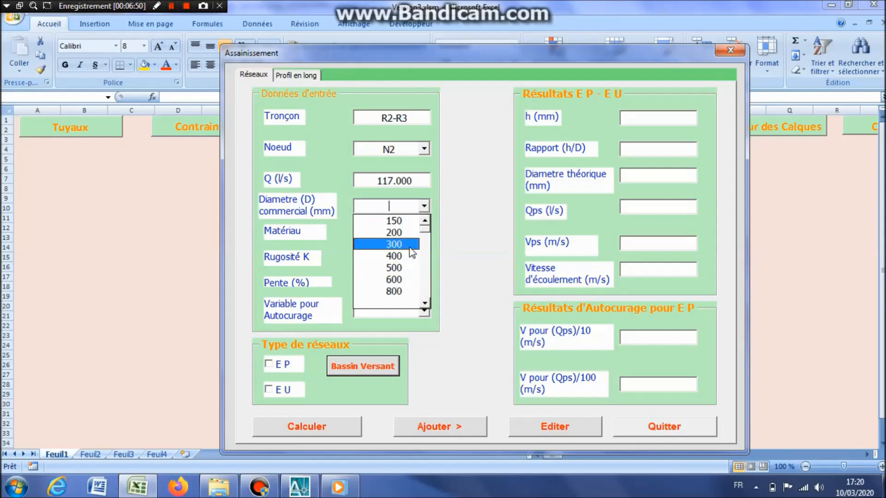
{"action": "left_click", "coordinate": [412, 244]}
{"action": "left_click", "coordinate": [424, 232]}
{"action": "left_click", "coordinate": [410, 247]}
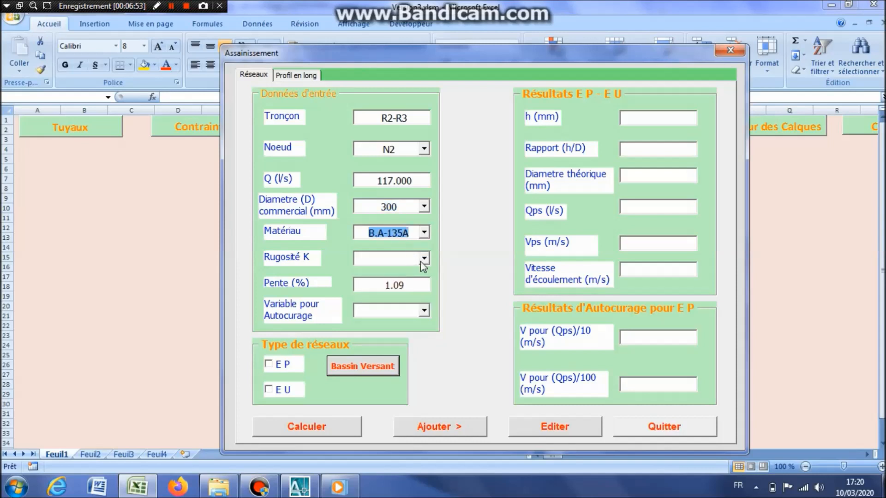
{"action": "left_click", "coordinate": [424, 259]}
{"action": "left_click", "coordinate": [415, 273]}
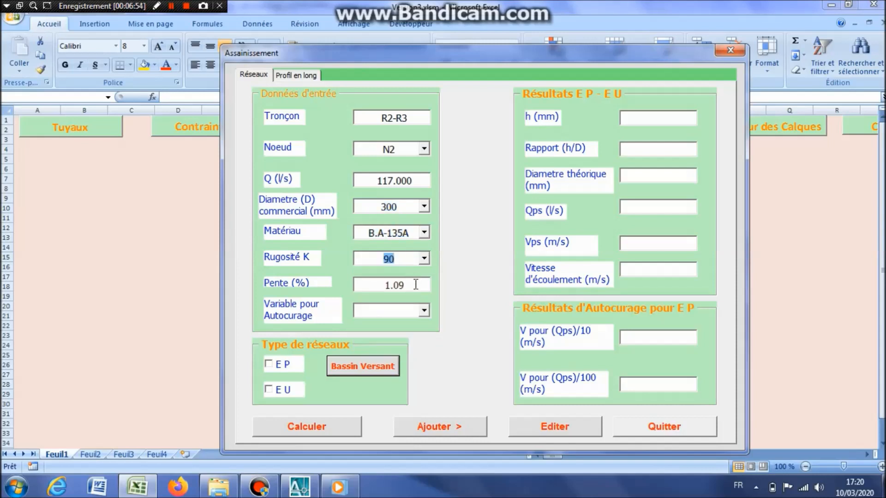
{"action": "left_click", "coordinate": [423, 312]}
{"action": "left_click", "coordinate": [400, 328]}
- Choose the E P network type for R2-R3 and run the hydraulic calculation
{"action": "left_click", "coordinate": [269, 365]}
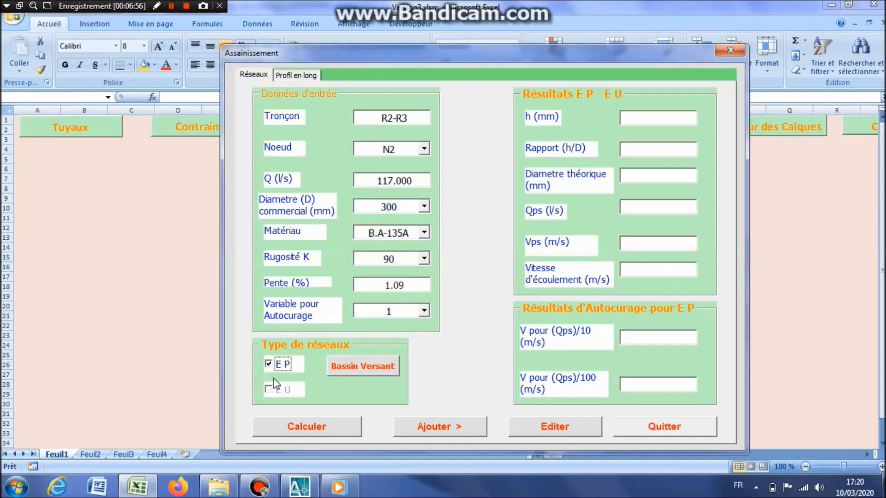
{"action": "left_click", "coordinate": [307, 429]}
{"action": "left_click", "coordinate": [477, 284]}
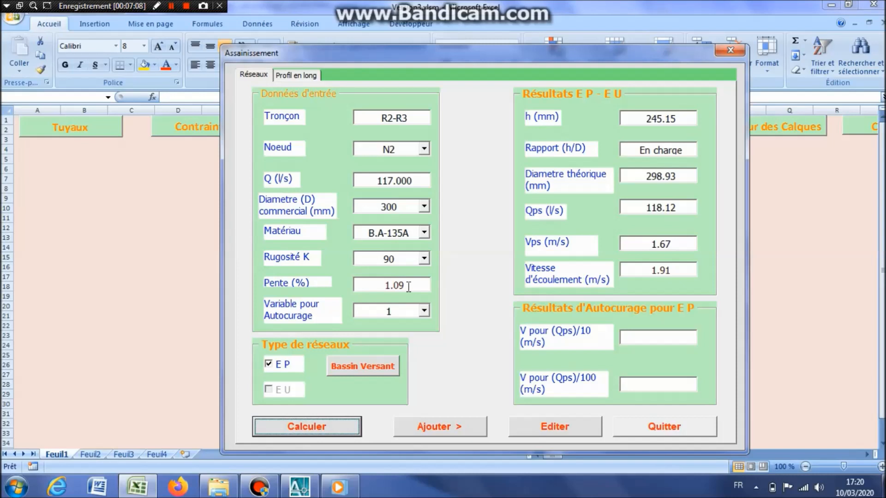
- Set R2-R3's commercial diameter to 400 mm and rerun the hydraulic calculation
{"action": "left_click", "coordinate": [296, 75]}
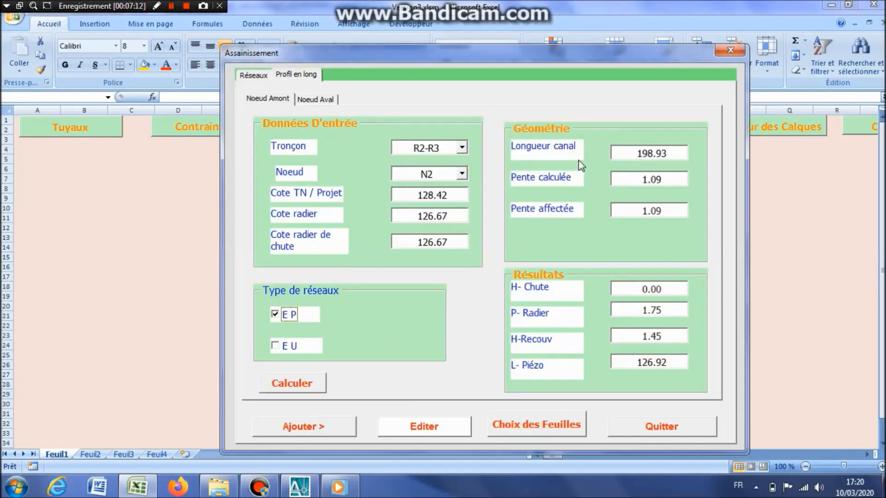
{"action": "left_click", "coordinate": [254, 74]}
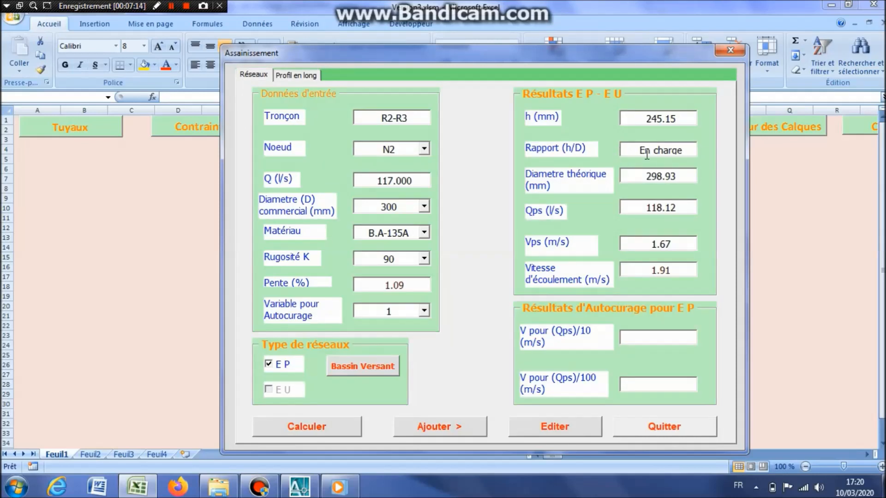
{"action": "left_click", "coordinate": [424, 207]}
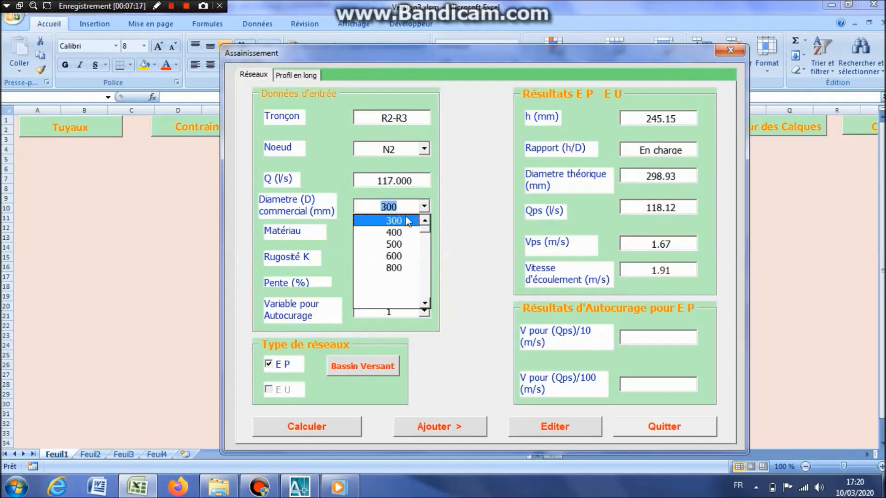
{"action": "left_click", "coordinate": [395, 231]}
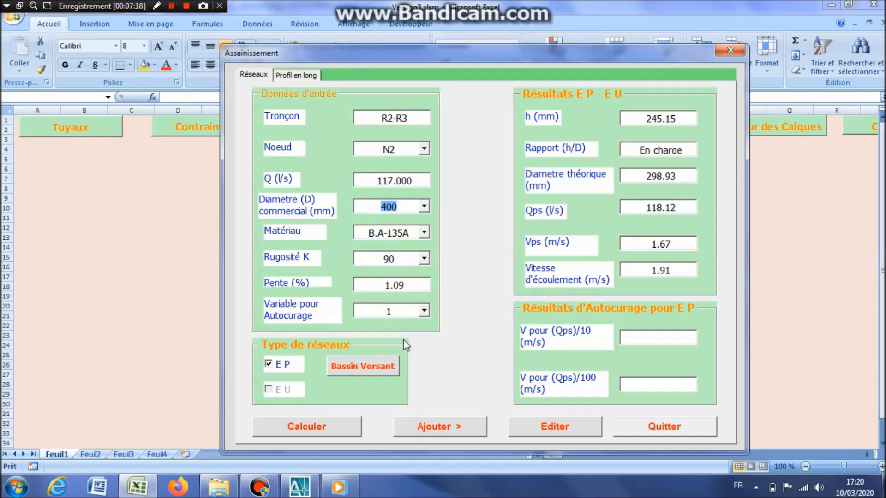
{"action": "left_click", "coordinate": [353, 425]}
{"action": "left_click", "coordinate": [466, 283]}
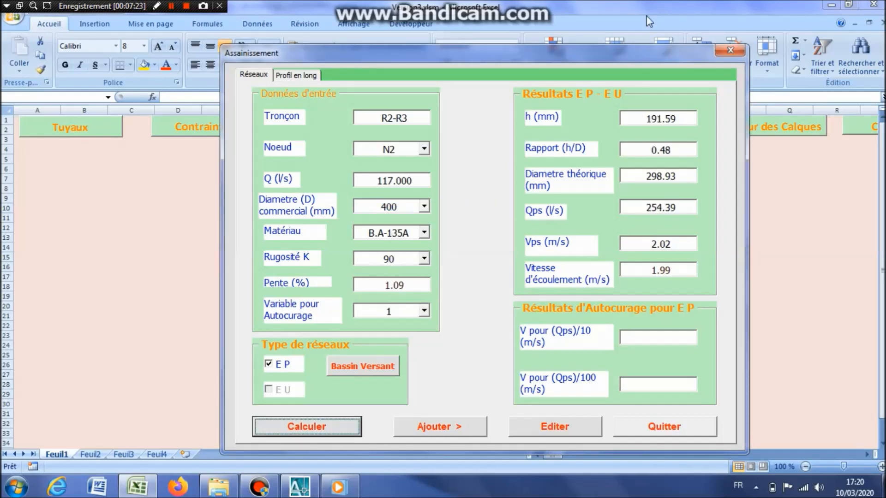
- Look up R2-R3 in the saved pipe results and overwrite its record with the recalculated hydraulic values
{"action": "left_click", "coordinate": [318, 75]}
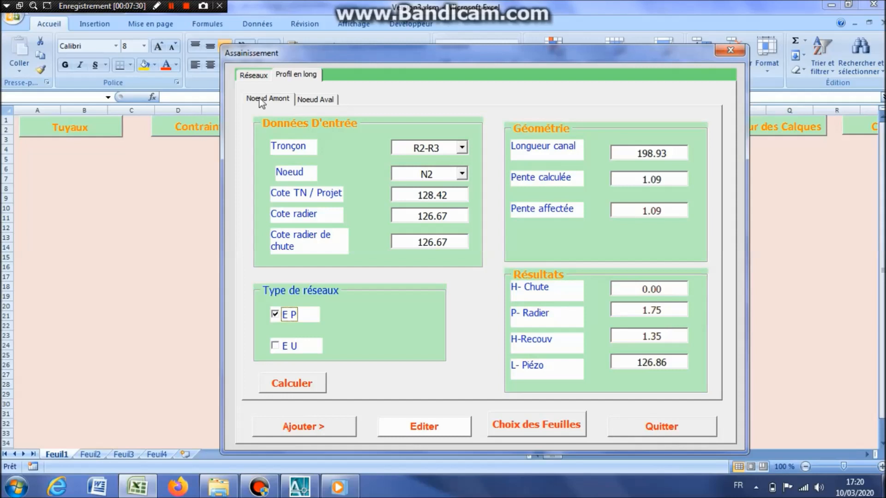
{"action": "left_click", "coordinate": [255, 77]}
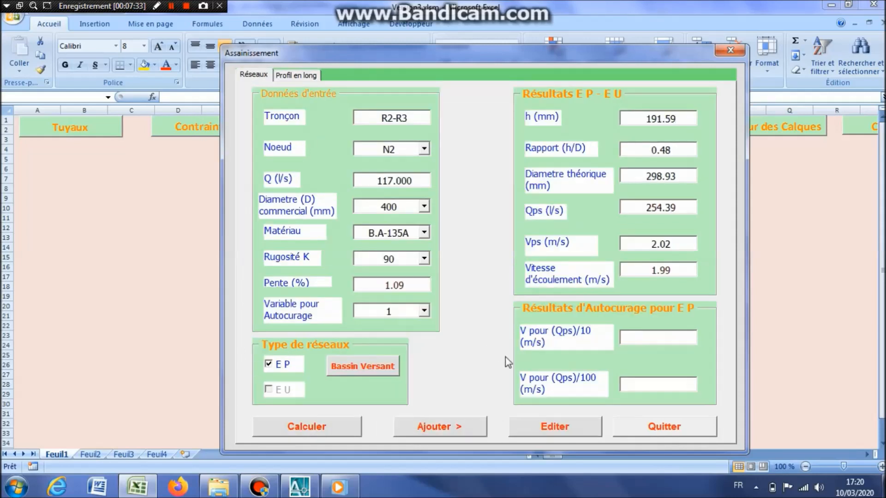
{"action": "left_click", "coordinate": [569, 428]}
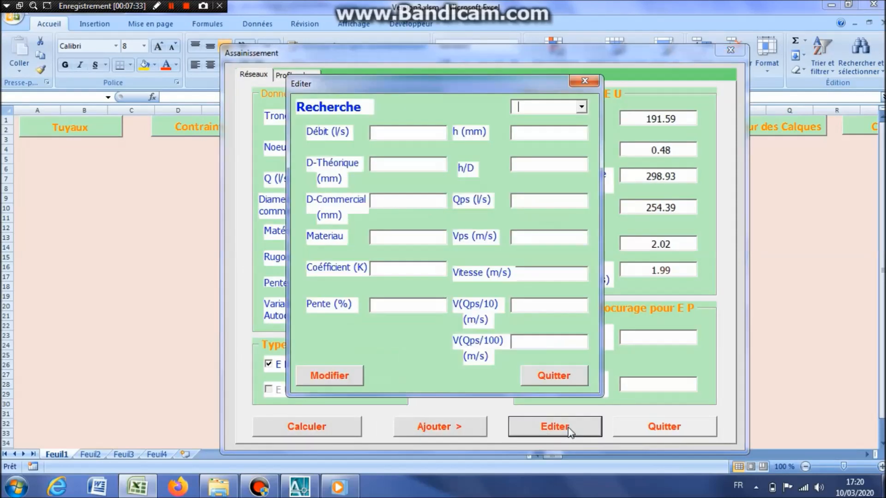
{"action": "left_click", "coordinate": [582, 107]}
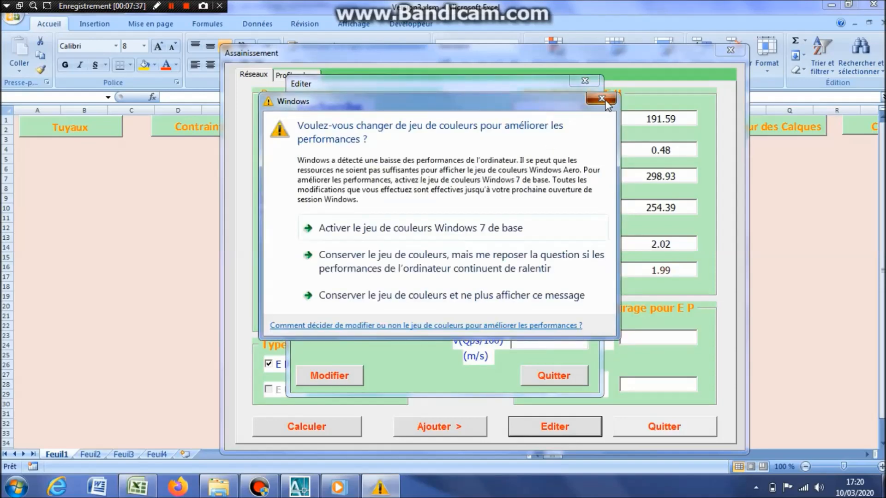
{"action": "left_click", "coordinate": [538, 133]}
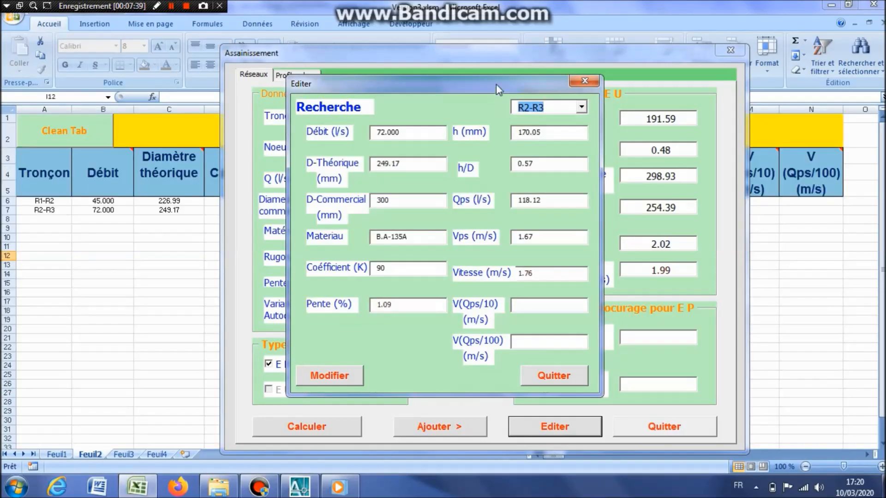
{"action": "left_click_drag", "start_coordinate": [496, 84], "coordinate": [605, 79]}
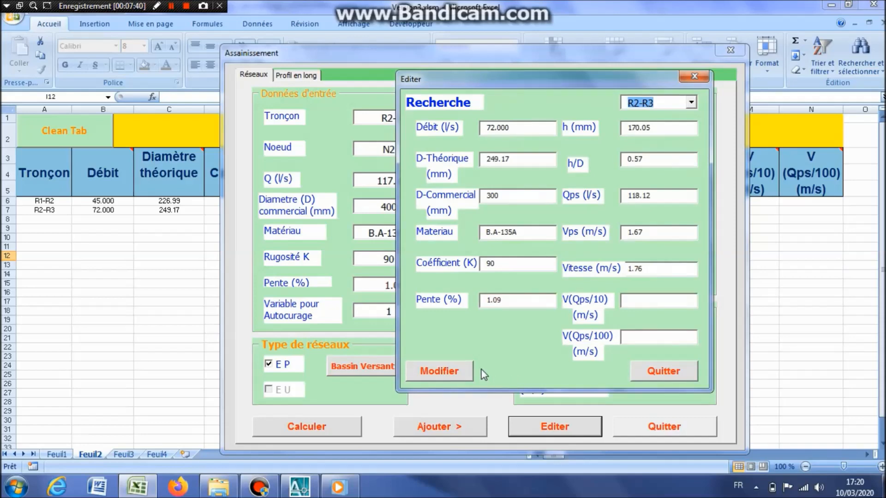
{"action": "left_click", "coordinate": [459, 372]}
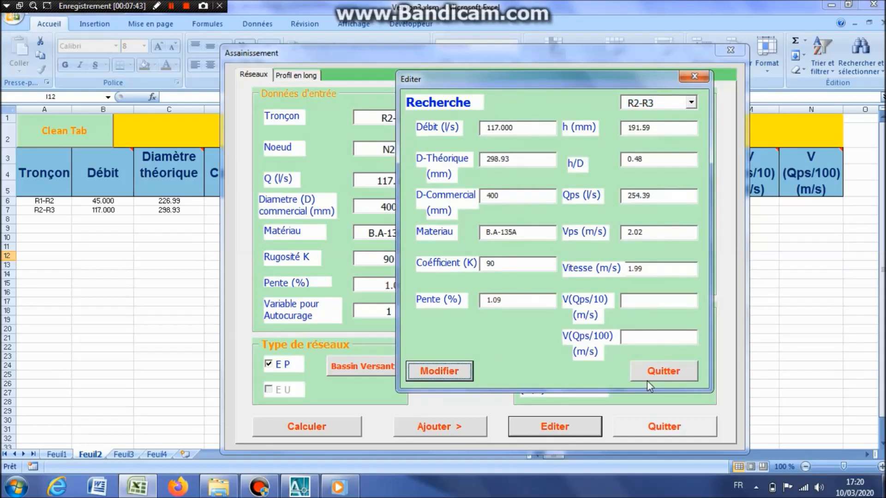
{"action": "left_click", "coordinate": [662, 371]}
- Look up R2-R3's upstream node in the saved long-profile data and update its record with the recalculated values
{"action": "left_click", "coordinate": [318, 78]}
{"action": "left_click", "coordinate": [269, 99]}
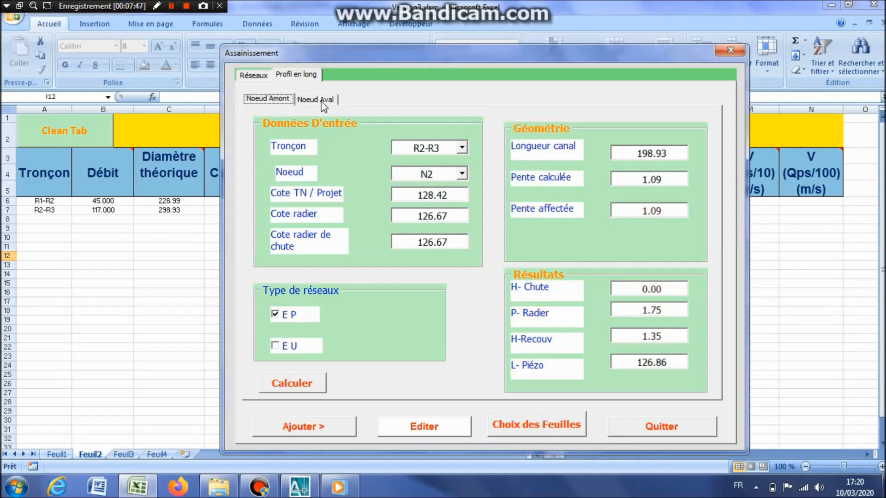
{"action": "left_click", "coordinate": [423, 426]}
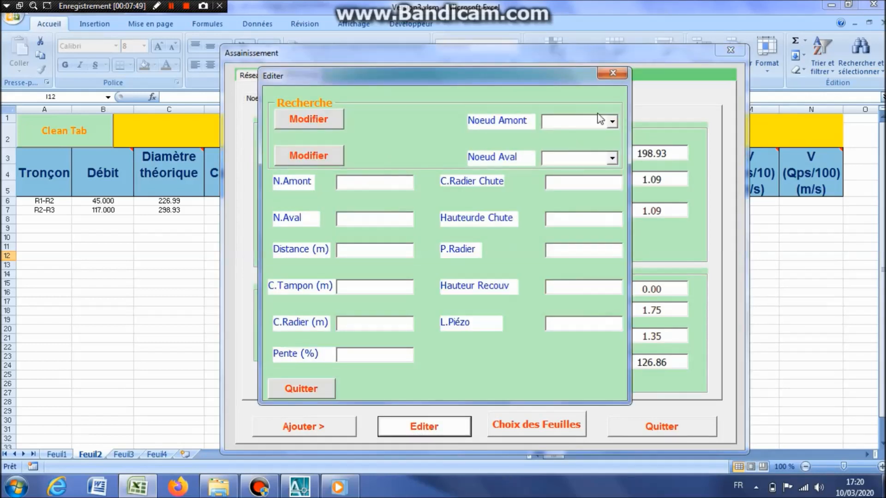
{"action": "left_click", "coordinate": [612, 123]}
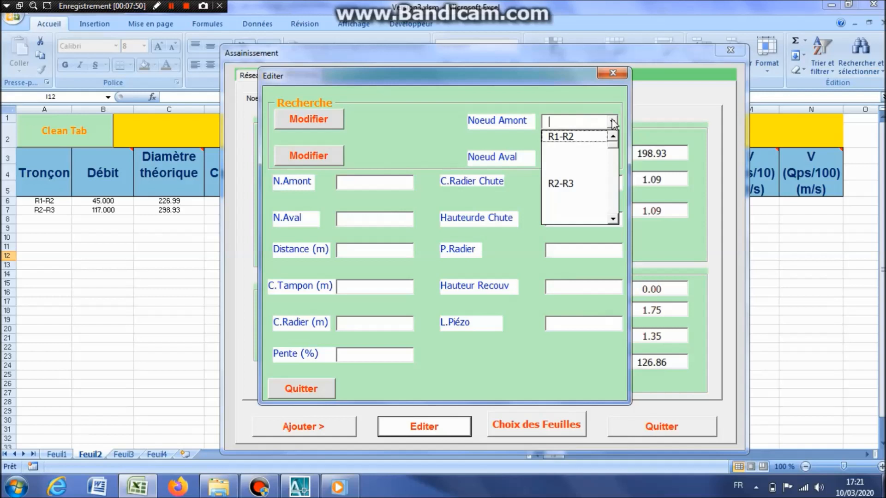
{"action": "left_click", "coordinate": [572, 184]}
{"action": "left_click", "coordinate": [332, 119]}
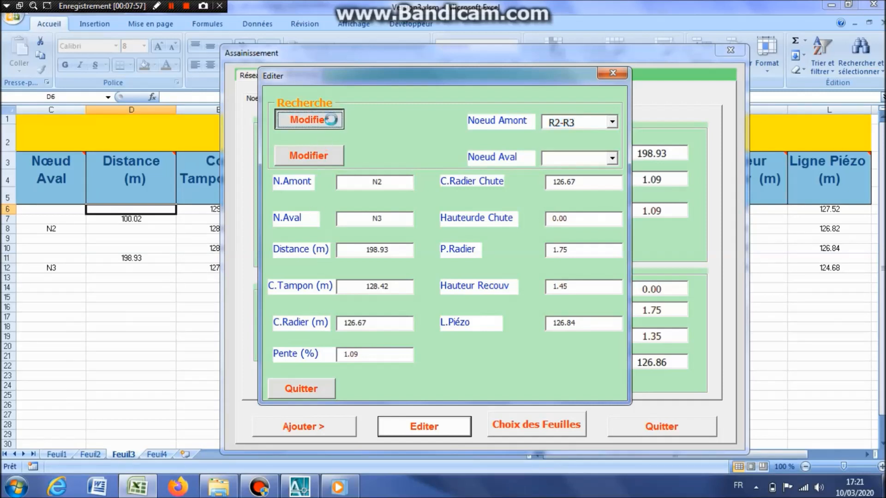
- Update R2-R3's downstream node record in the long-profile data and exit the sizing forms
{"action": "left_click", "coordinate": [612, 158]}
{"action": "left_click", "coordinate": [580, 221]}
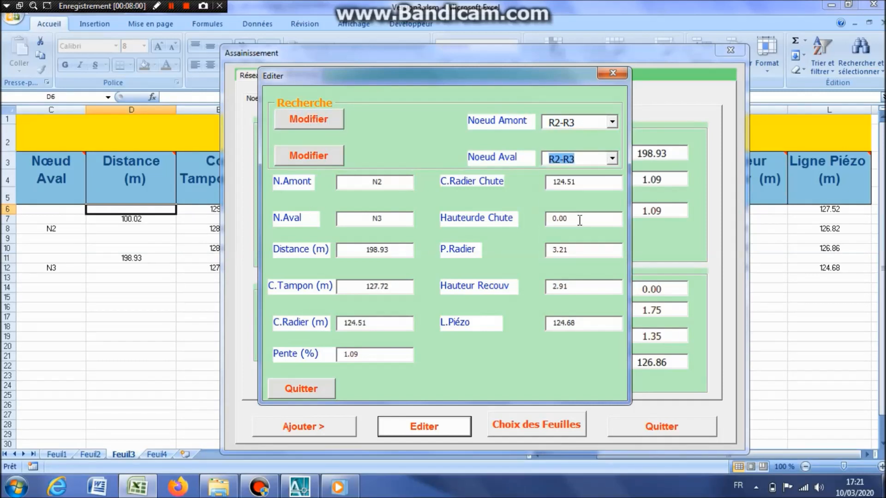
{"action": "left_click", "coordinate": [308, 157]}
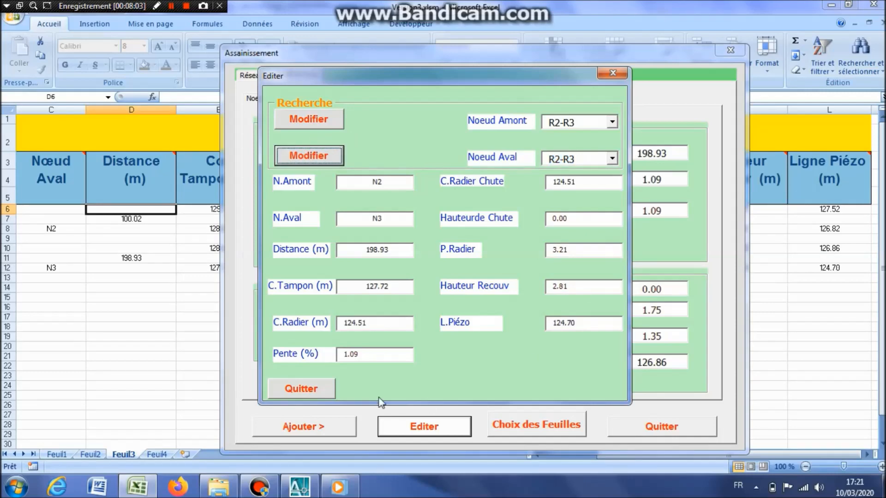
{"action": "left_click", "coordinate": [314, 384]}
{"action": "left_click", "coordinate": [681, 430]}
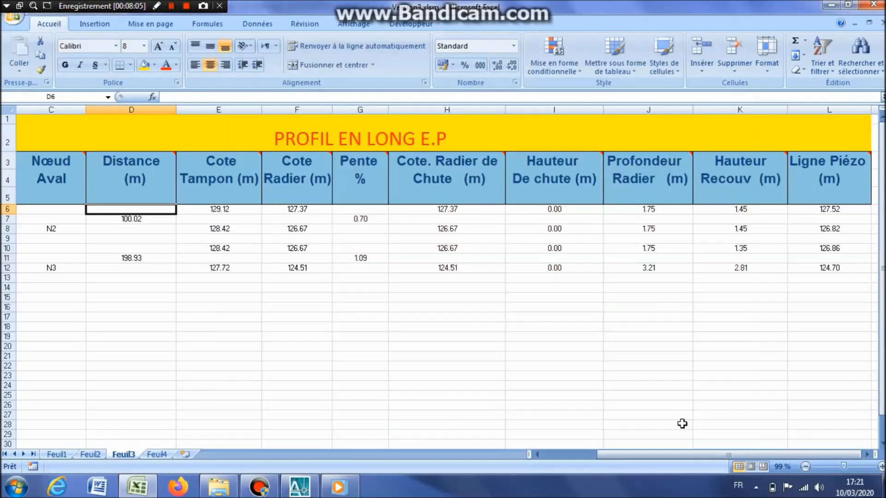
- Examine R2-R3's slope in the Eaux Pluviales table, N3's cover height in the long profile, and BV02's runoff coefficient in the catchment table
{"action": "left_click", "coordinate": [91, 454]}
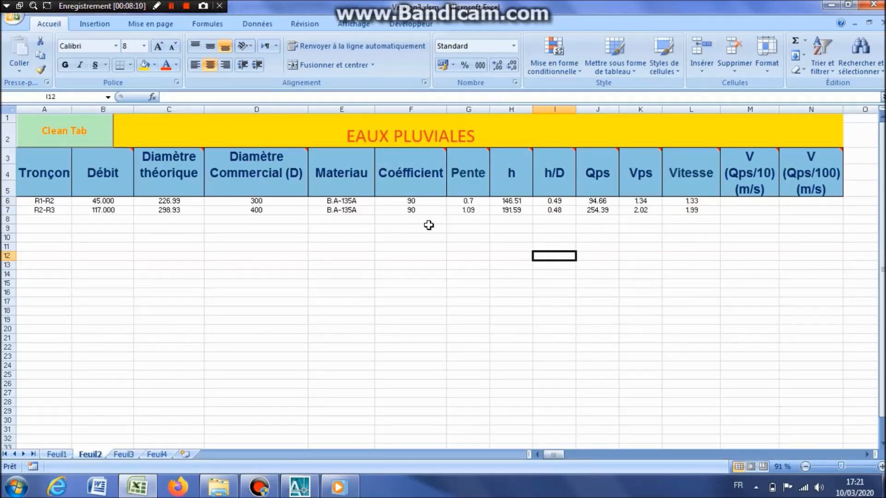
{"action": "left_click", "coordinate": [478, 212]}
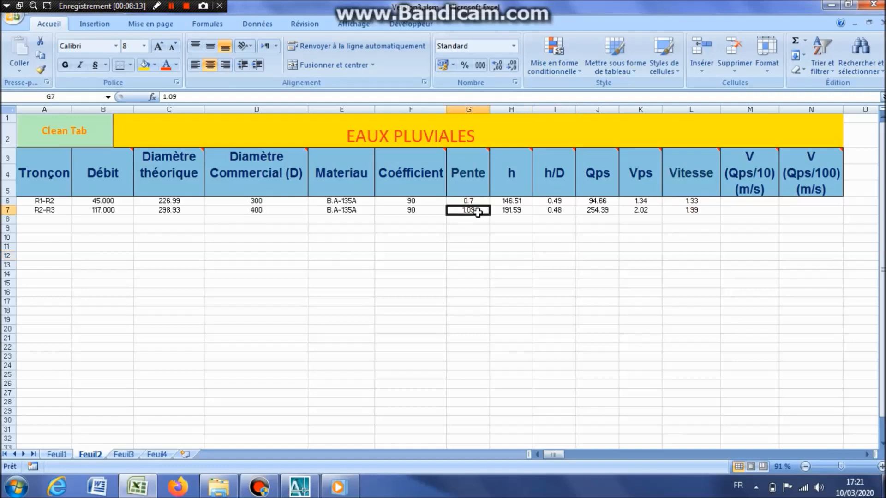
{"action": "left_click", "coordinate": [124, 455]}
{"action": "left_click_drag", "start_coordinate": [682, 462], "coordinate": [802, 464]}
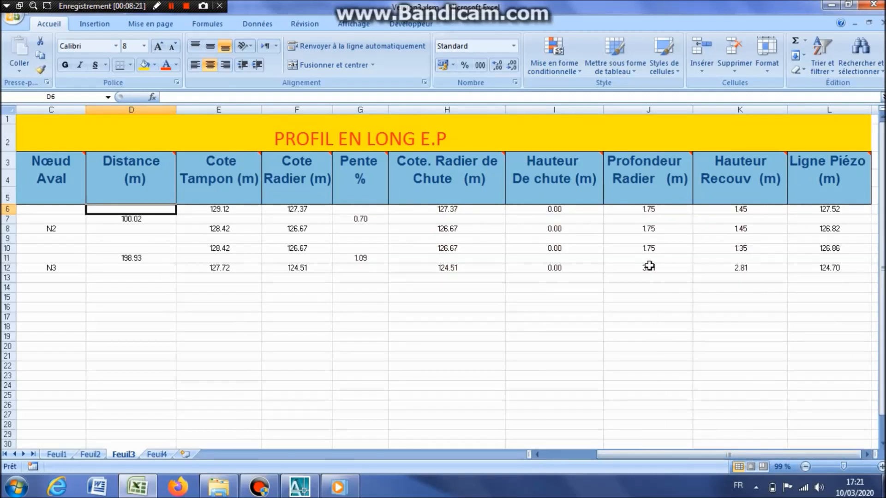
{"action": "left_click", "coordinate": [745, 267]}
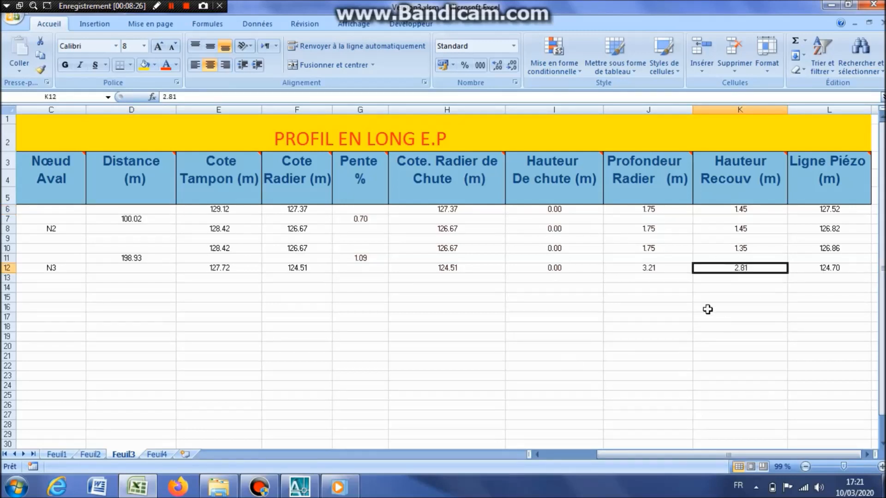
{"action": "left_click", "coordinate": [163, 455]}
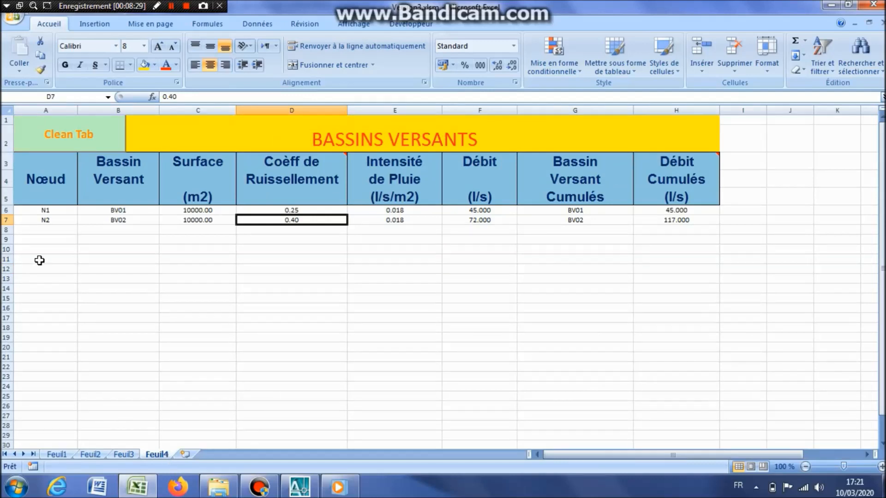
{"action": "left_click", "coordinate": [128, 277]}
{"action": "left_click", "coordinate": [294, 220]}
- Compare the stormwater, long-profile and catchment tables across all their columns, then return to the welcome sheet
{"action": "left_click", "coordinate": [90, 455]}
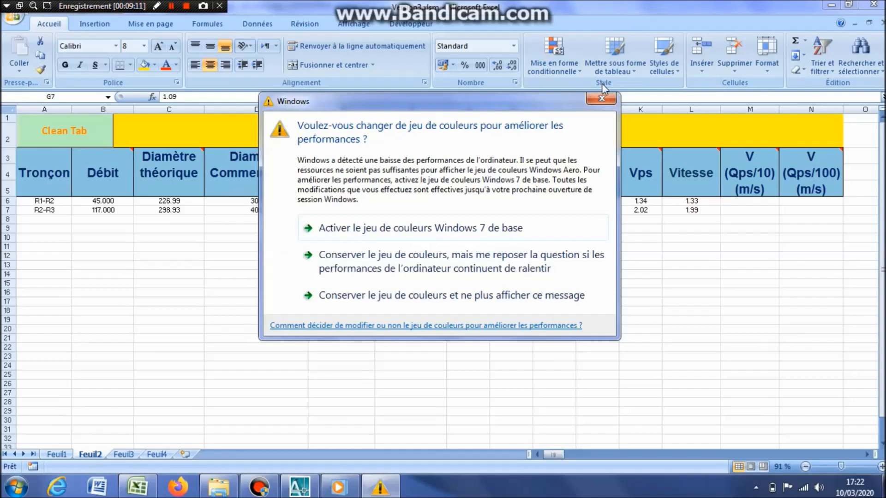
{"action": "left_click", "coordinate": [128, 454]}
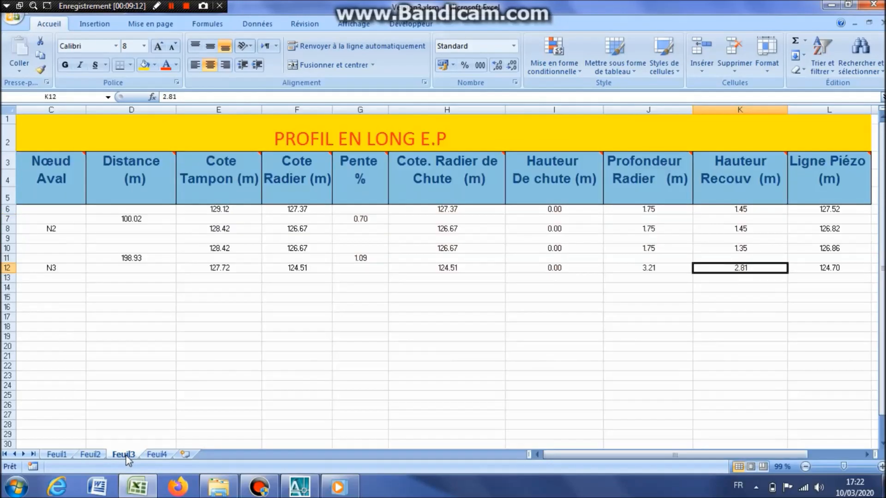
{"action": "left_click", "coordinate": [160, 456]}
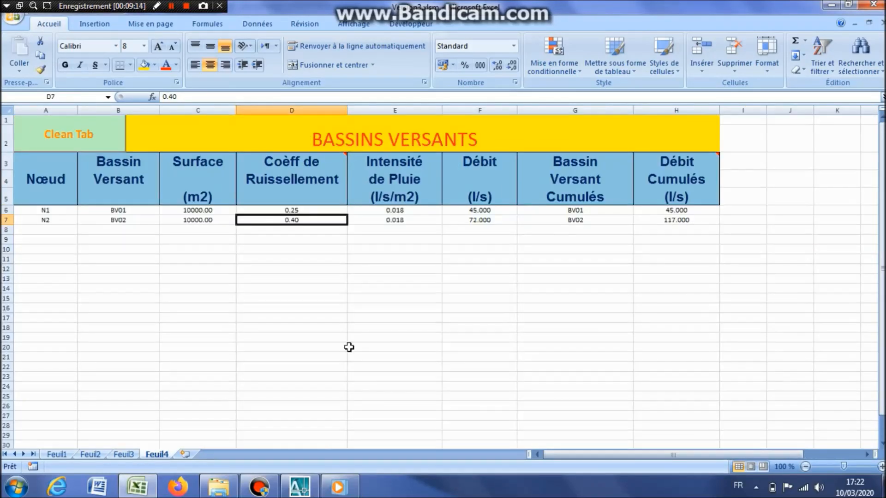
{"action": "left_click", "coordinate": [97, 455]}
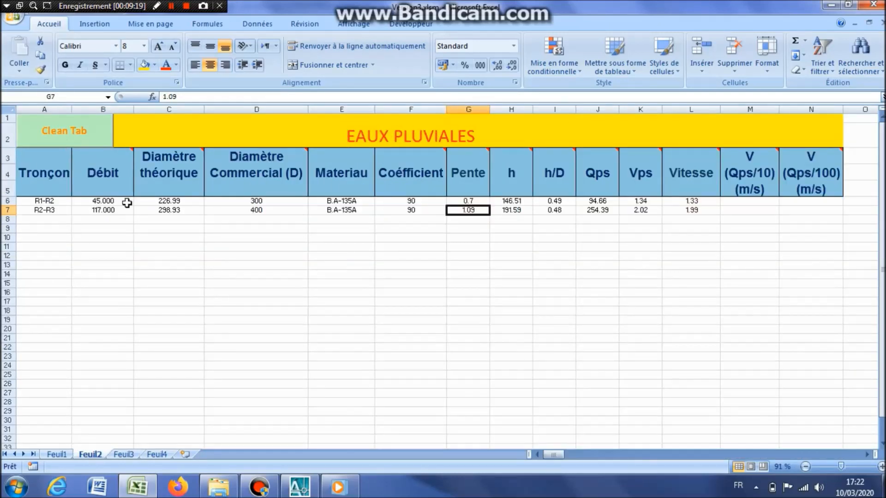
{"action": "left_click", "coordinate": [124, 454]}
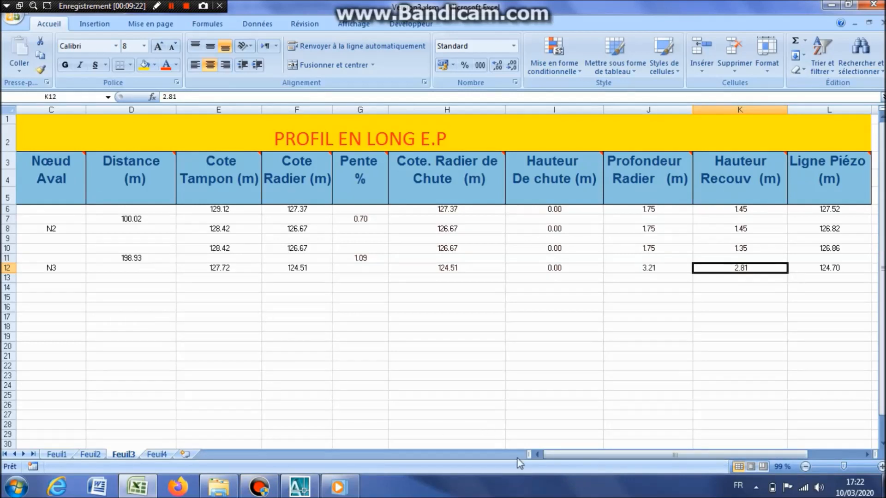
{"action": "left_click", "coordinate": [538, 455]}
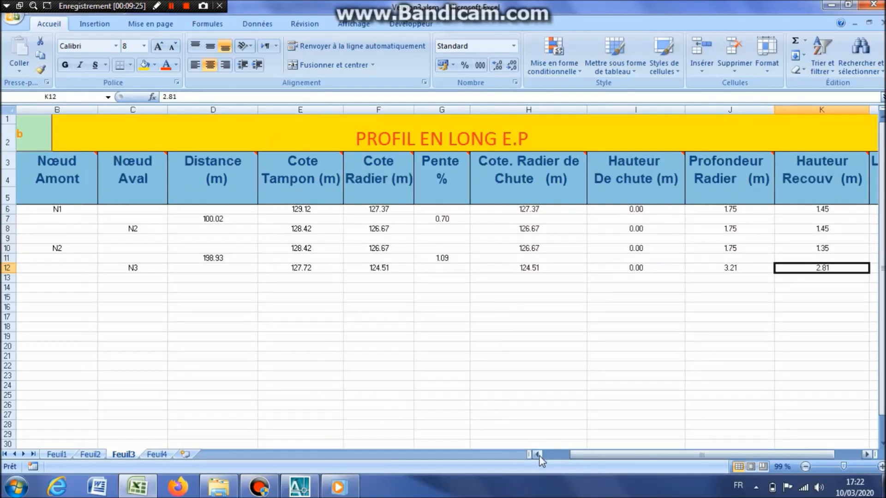
{"action": "left_click", "coordinate": [538, 455]}
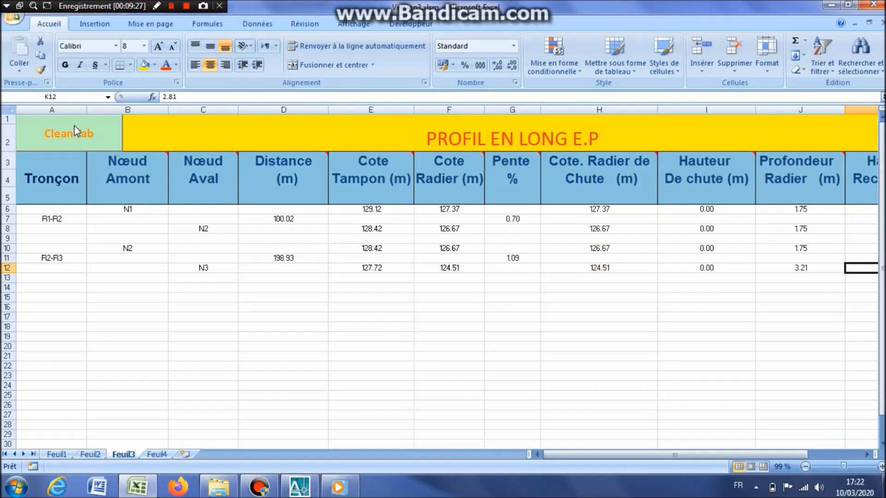
{"action": "left_click", "coordinate": [160, 455]}
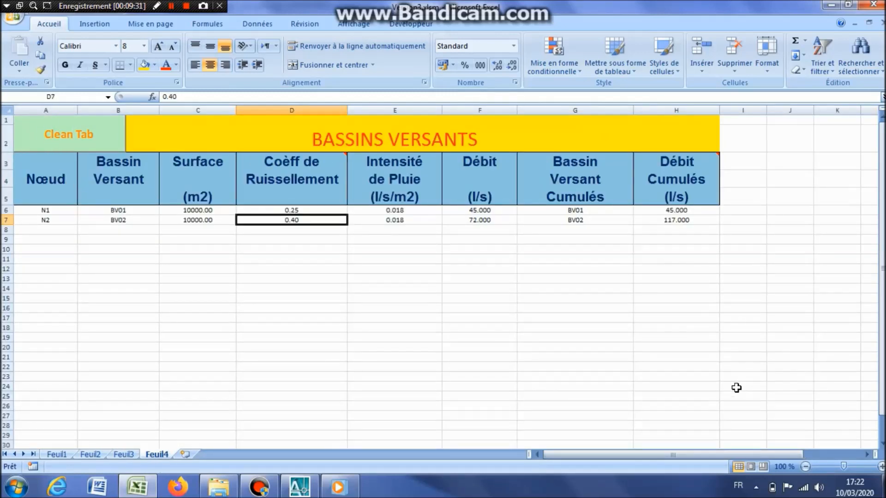
{"action": "left_click", "coordinate": [56, 455]}
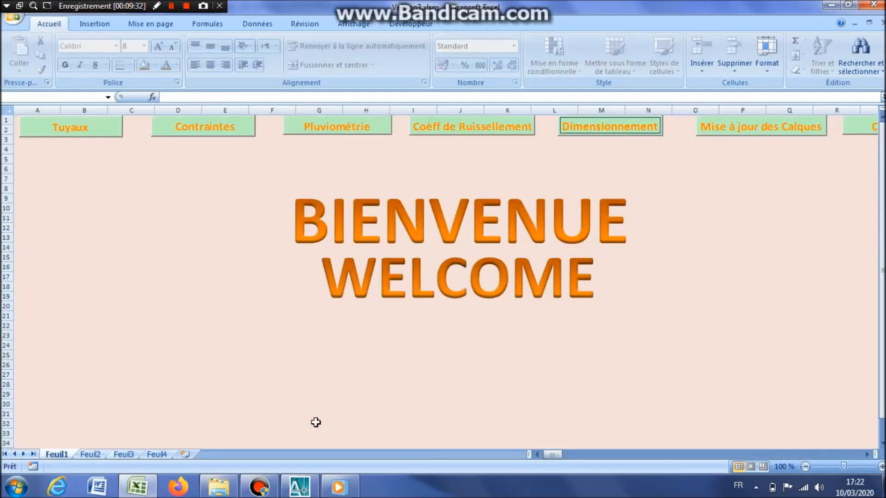